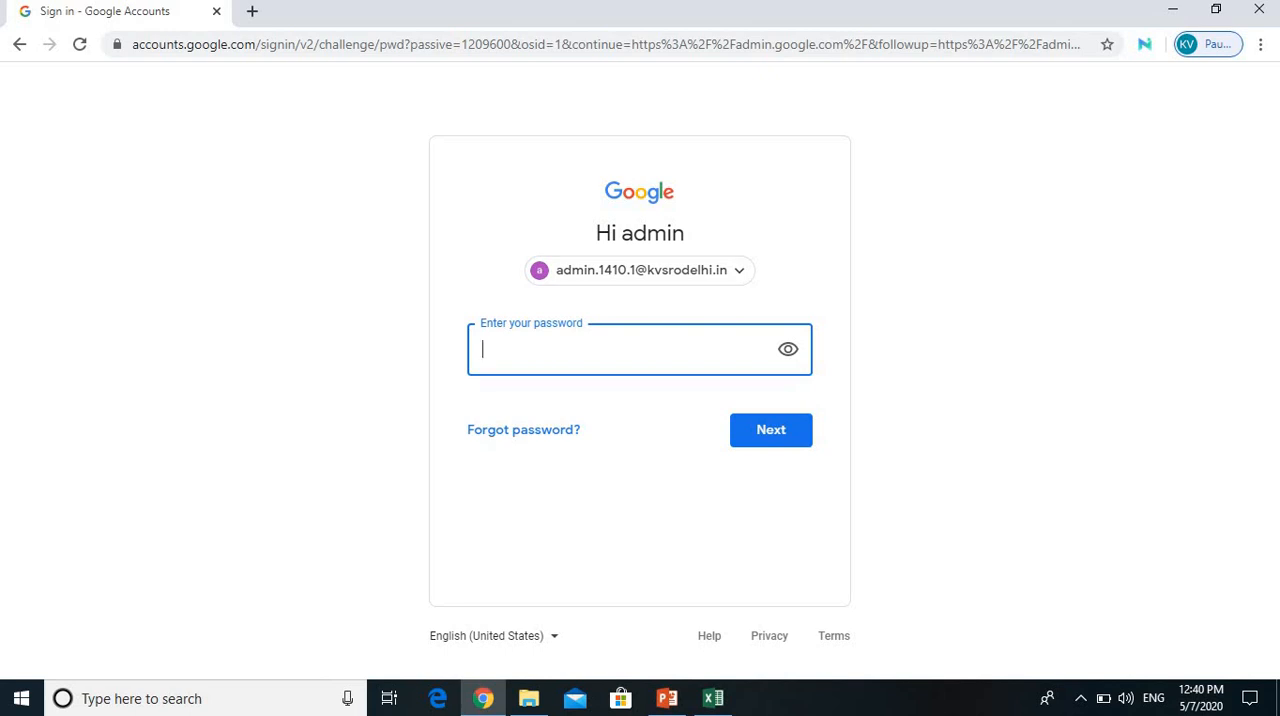
# Step: Enter the admin account password and sign in to the Admin console
pyautogui.write('••')
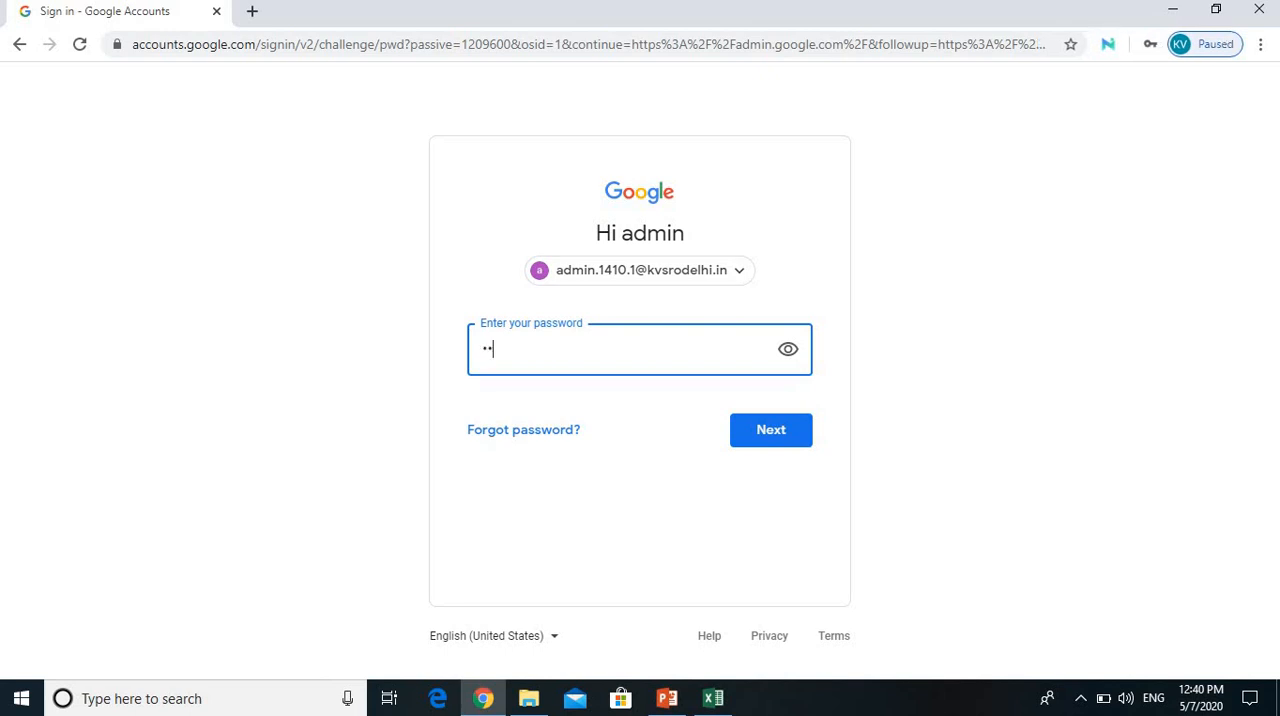
pyautogui.write('••••••••')
pyautogui.press('Return')
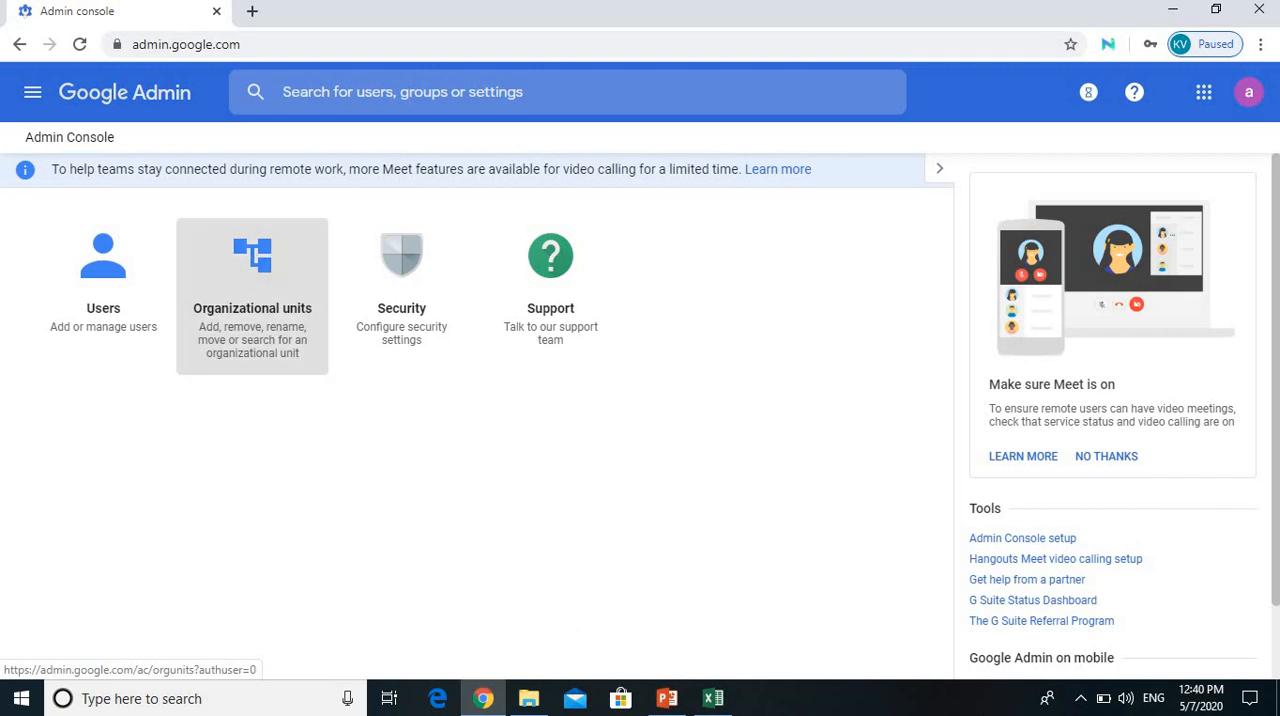
# Step: Open the organizational units and expand Assistant Commissioner, KV DELHI CANTT. NO.2 1410 and its Shift 1
pyautogui.click(252, 300)
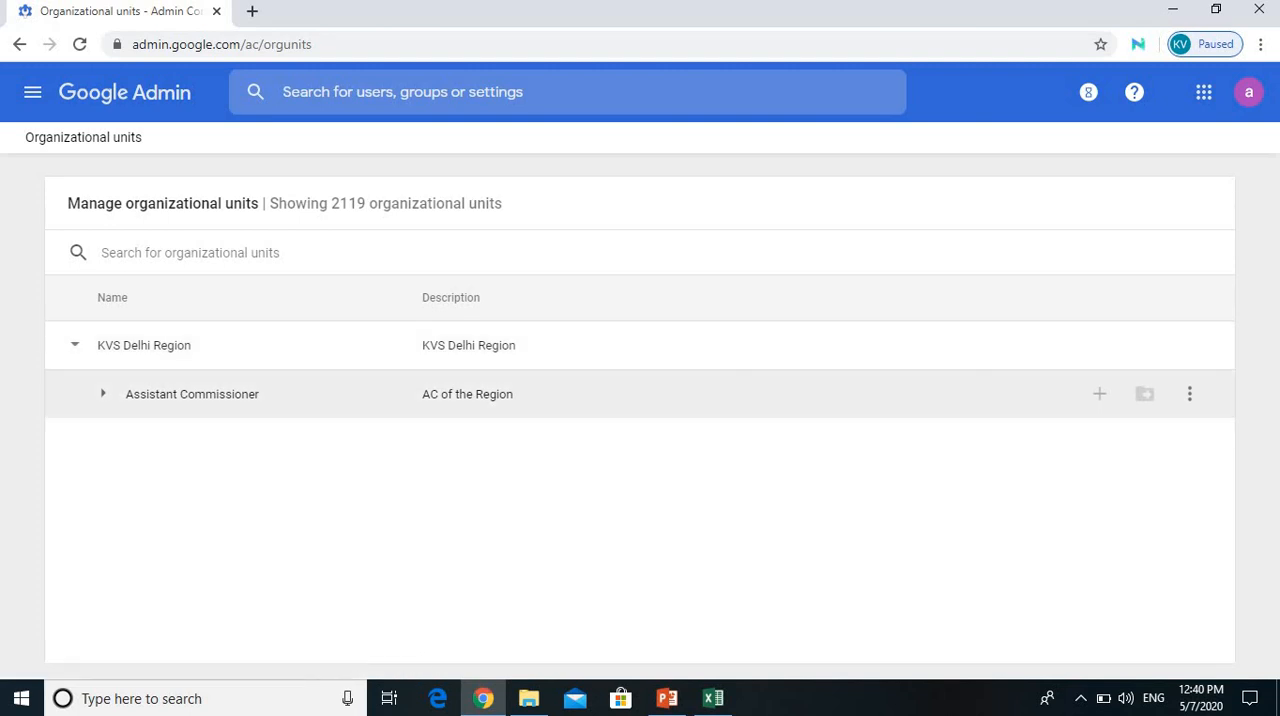
pyautogui.click(103, 394)
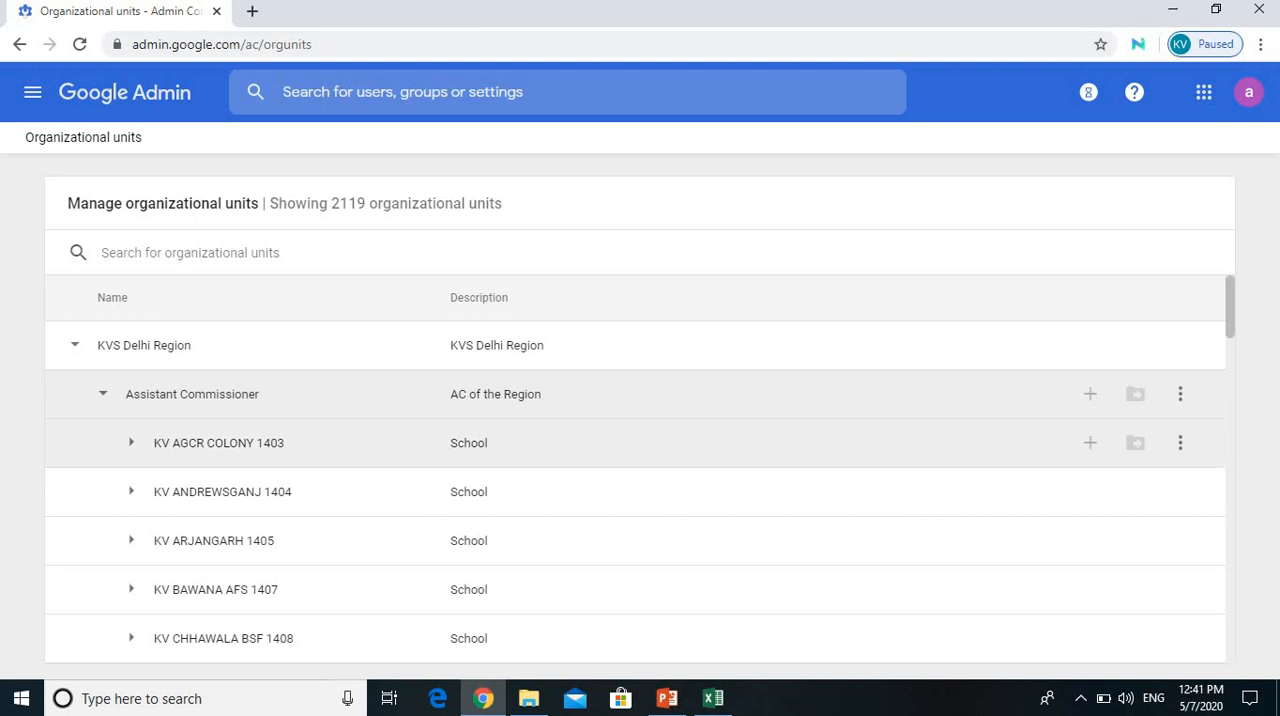
pyautogui.scroll(-3, 640, 450)
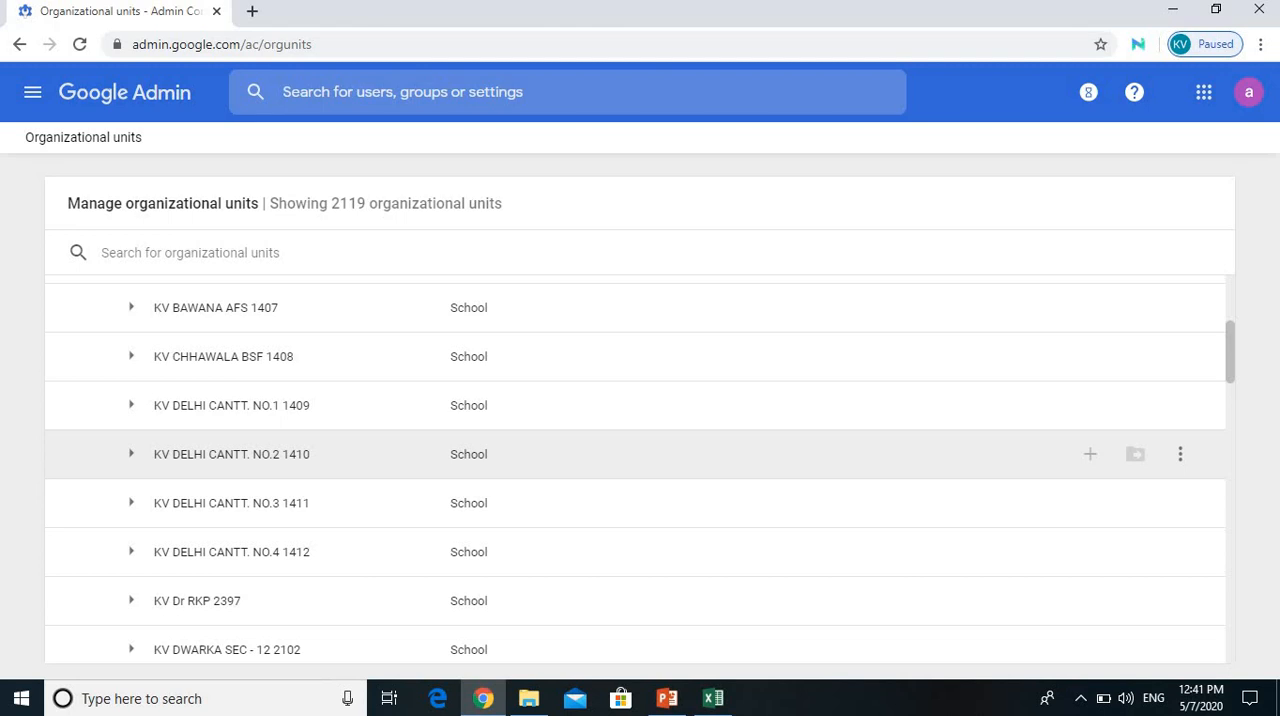
pyautogui.click(131, 454)
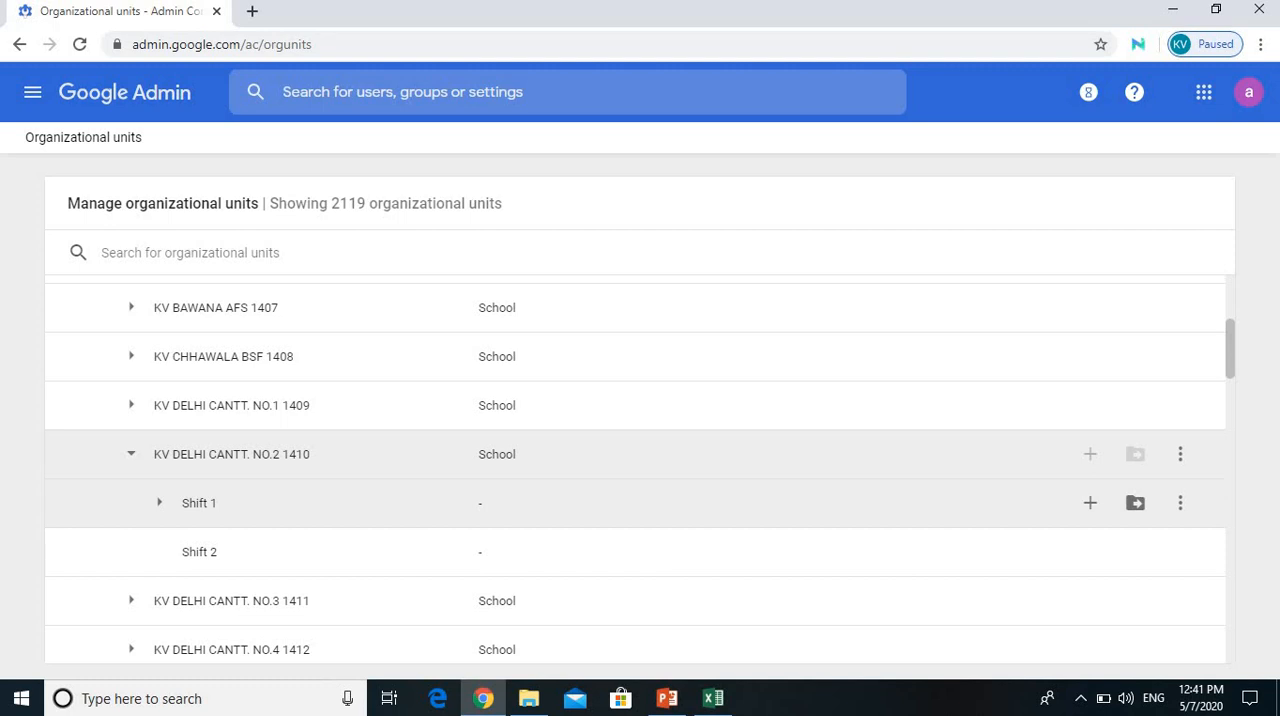
pyautogui.click(159, 503)
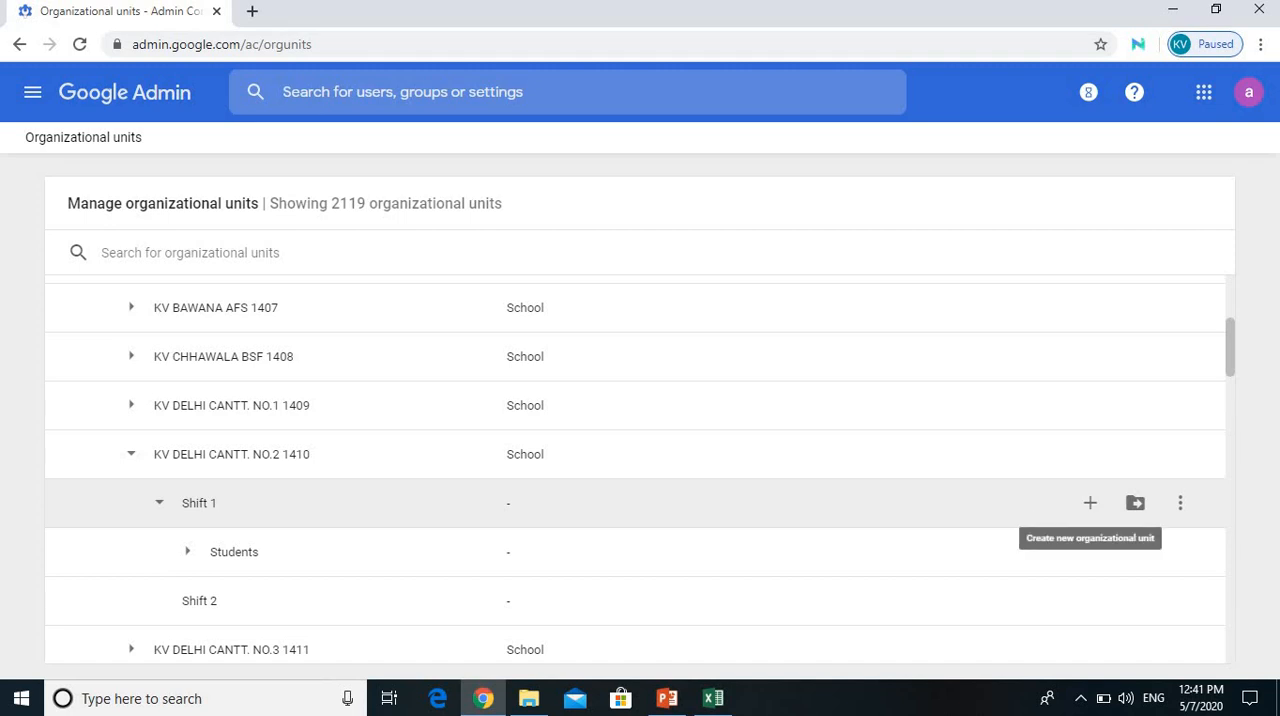
# Step: Create a new organizational unit named Teachers under Shift 1 of KV DELHI CANTT. NO.2 1410
pyautogui.click(1090, 503)
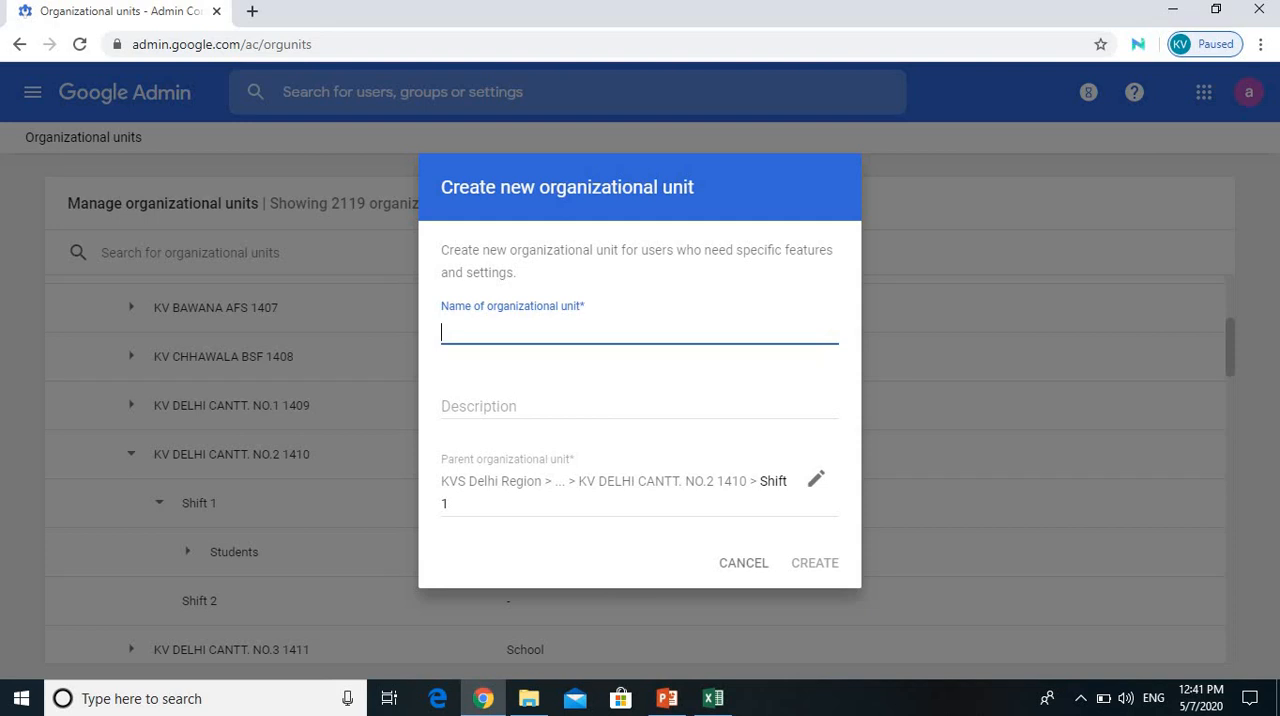
pyautogui.write('Techers')
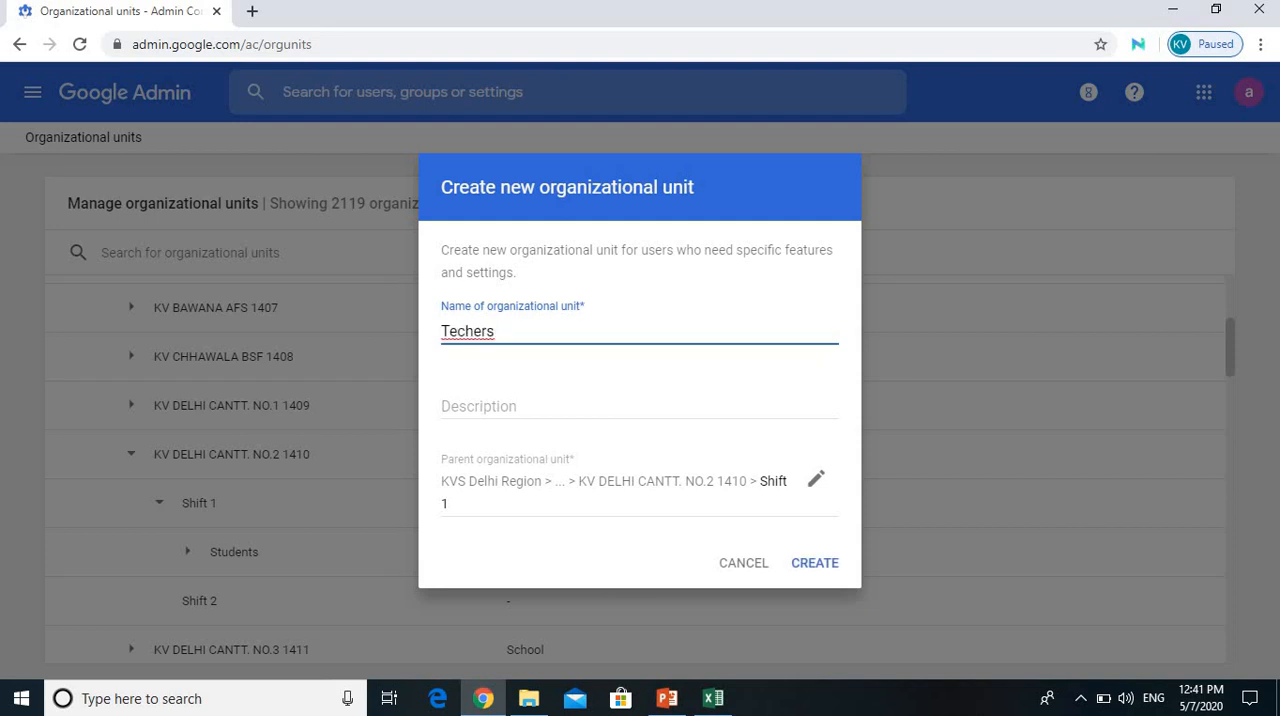
pyautogui.press('BackSpace')
pyautogui.press('BackSpace')
pyautogui.press('BackSpace')
pyautogui.press('BackSpace')
pyautogui.press('BackSpace')
pyautogui.write('achers')
pyautogui.press('Return')
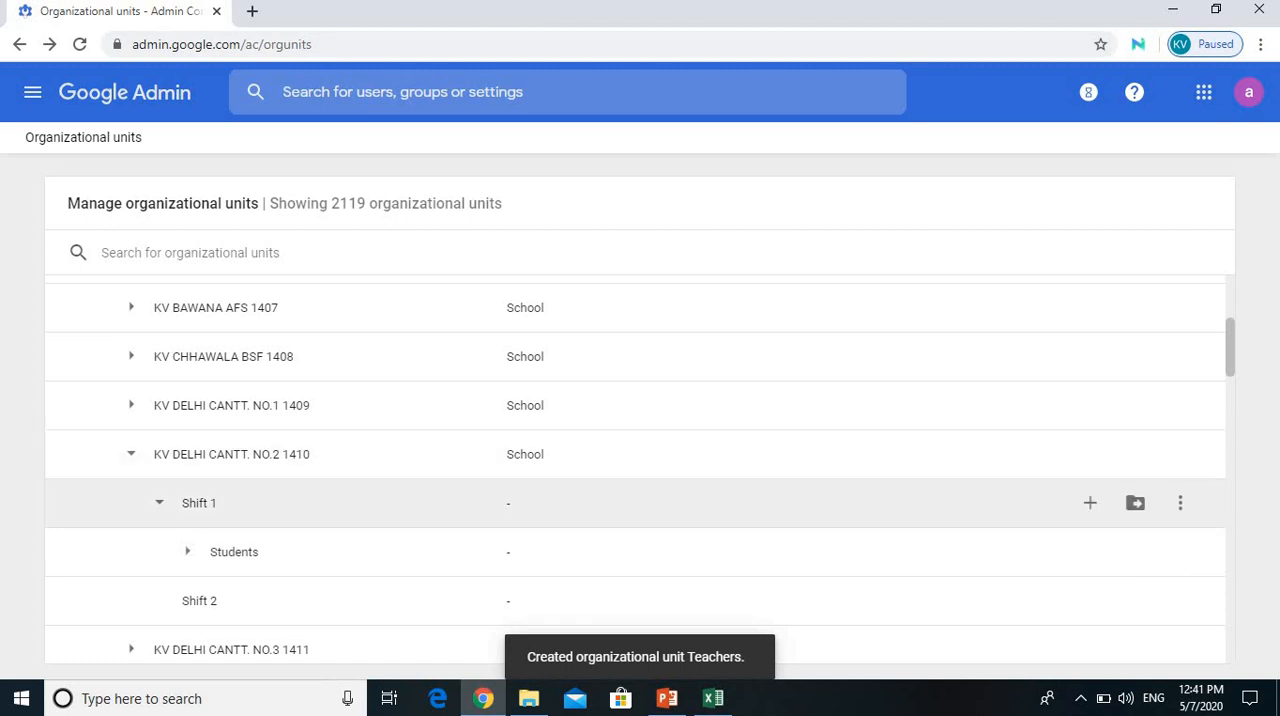
# Step: Check the units under Shift 1, including the expanded Students list, for the new Teachers unit
pyautogui.click(159, 503)
pyautogui.click(159, 503)
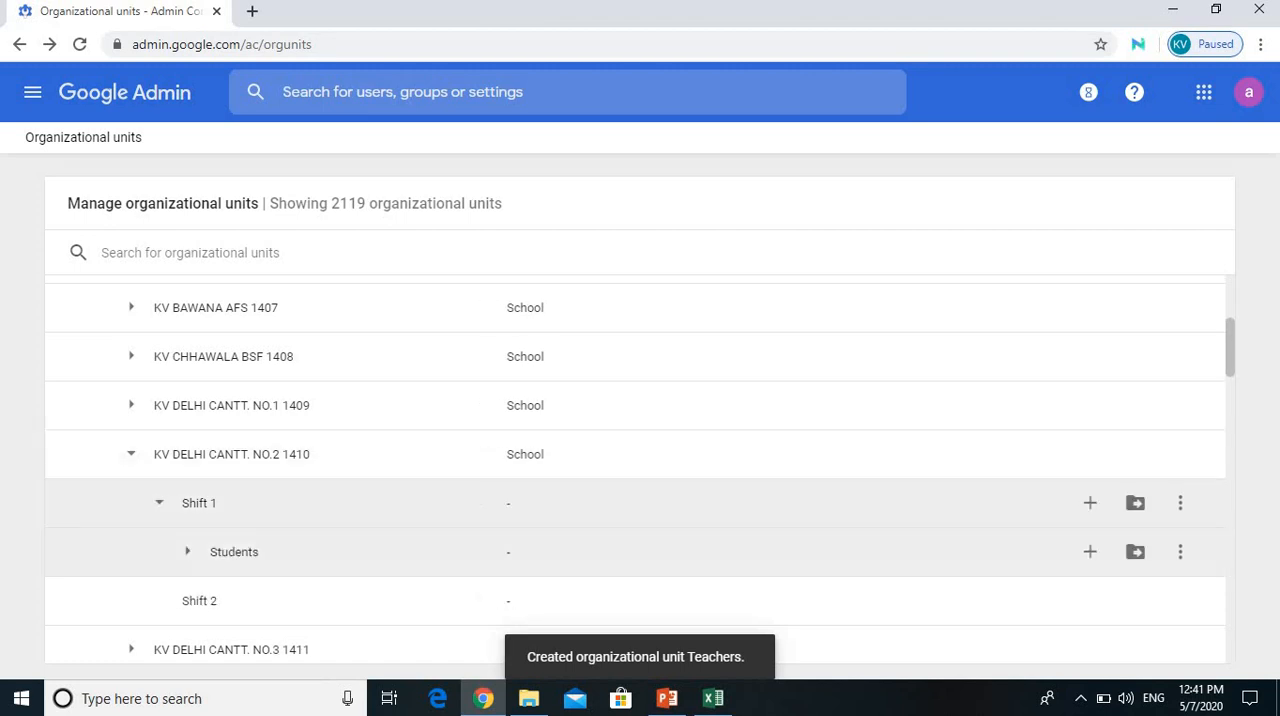
pyautogui.click(187, 552)
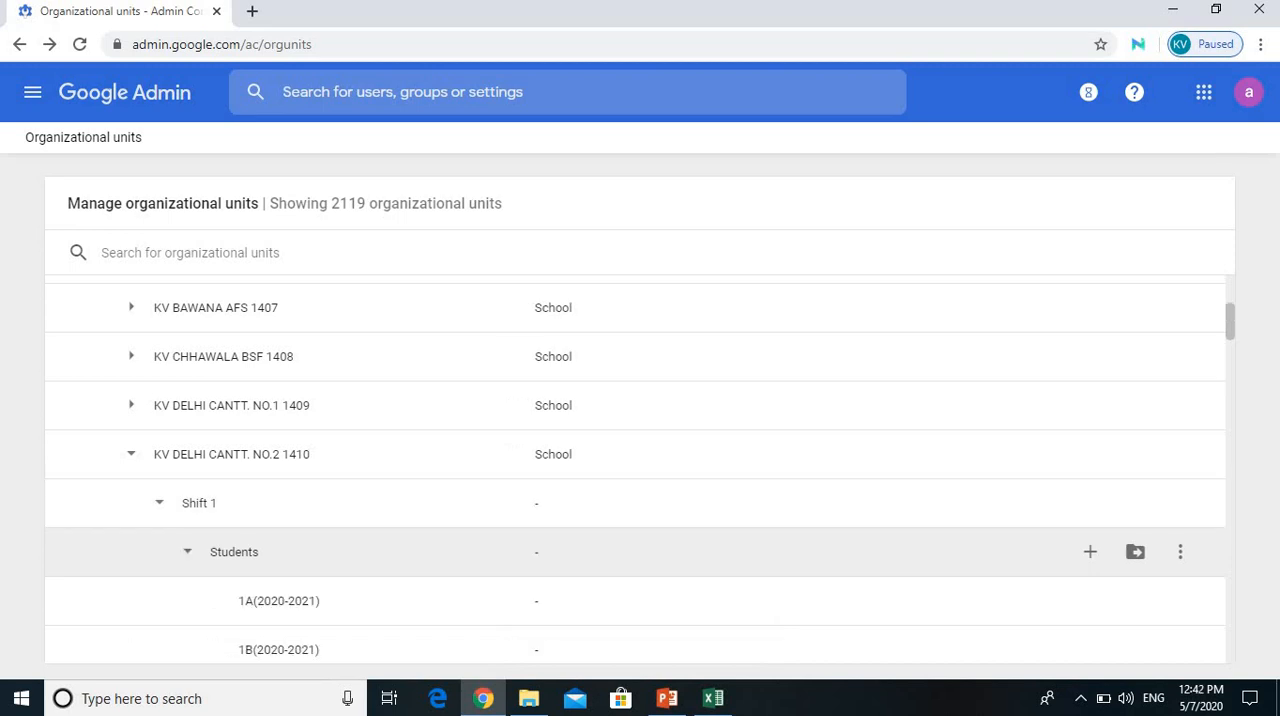
pyautogui.scroll(-4, 640, 470)
pyautogui.scroll(-15, 640, 470)
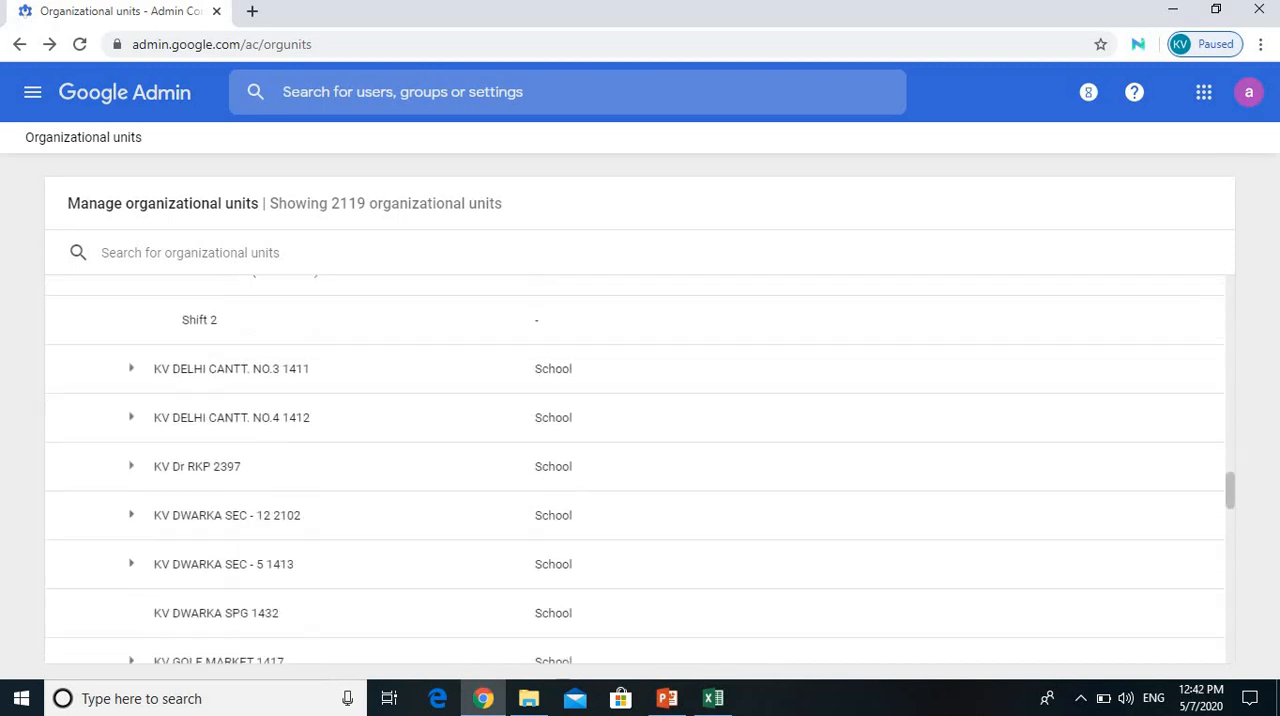
pyautogui.scroll(15, 640, 470)
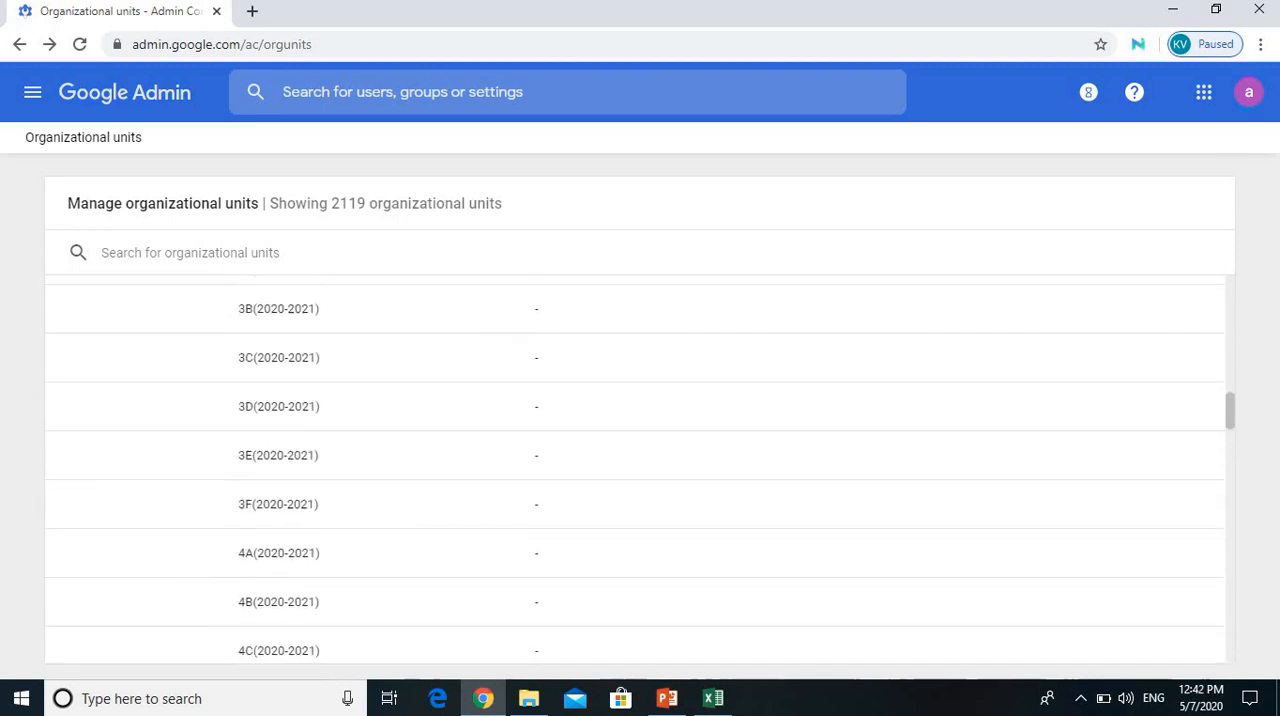
# Step: Reload the organizational units and expand the tree down to Shift 1 of KV DELHI CANTT. NO.2 1410
pyautogui.click(80, 44)
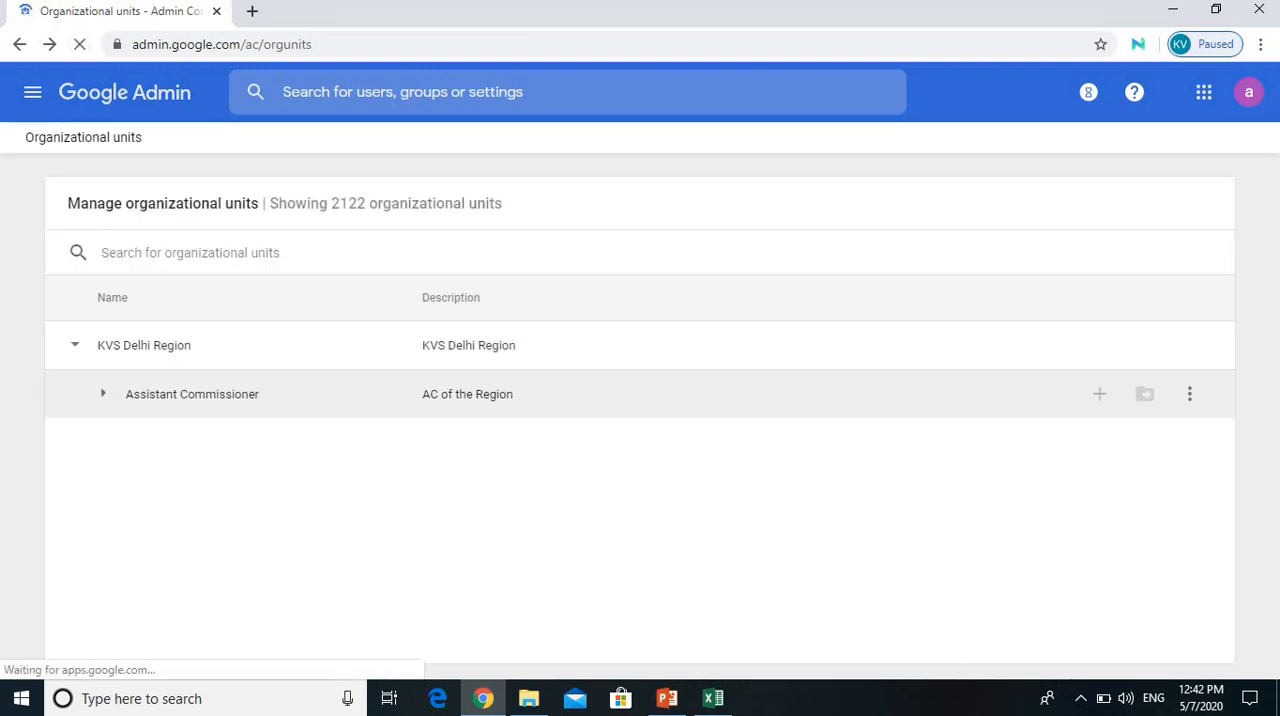
pyautogui.click(103, 394)
pyautogui.click(103, 394)
pyautogui.click(103, 394)
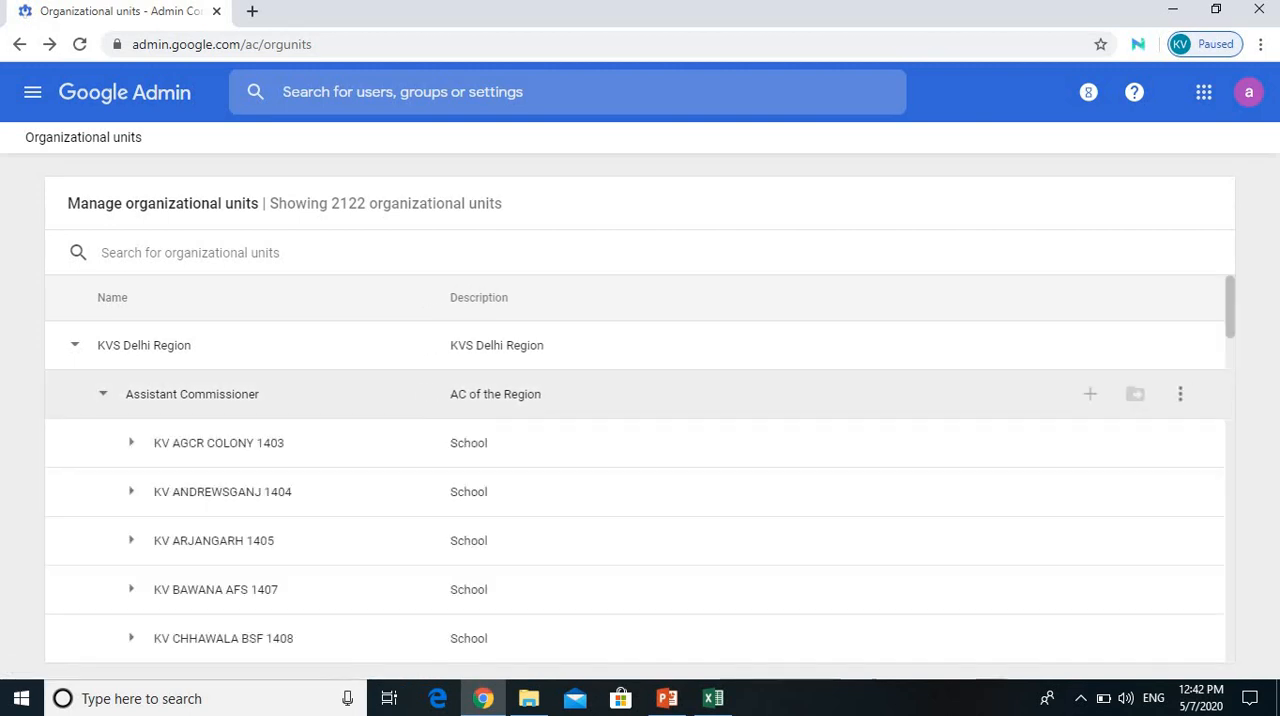
pyautogui.scroll(-4, 640, 500)
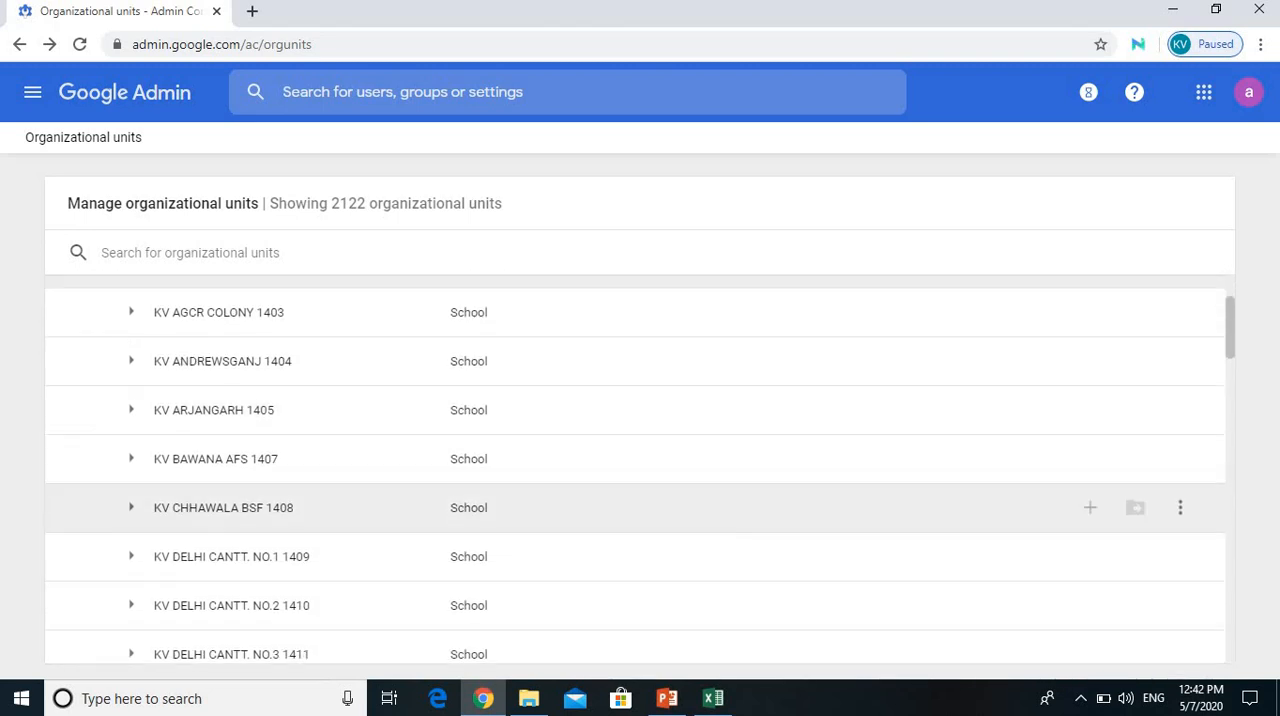
pyautogui.click(131, 548)
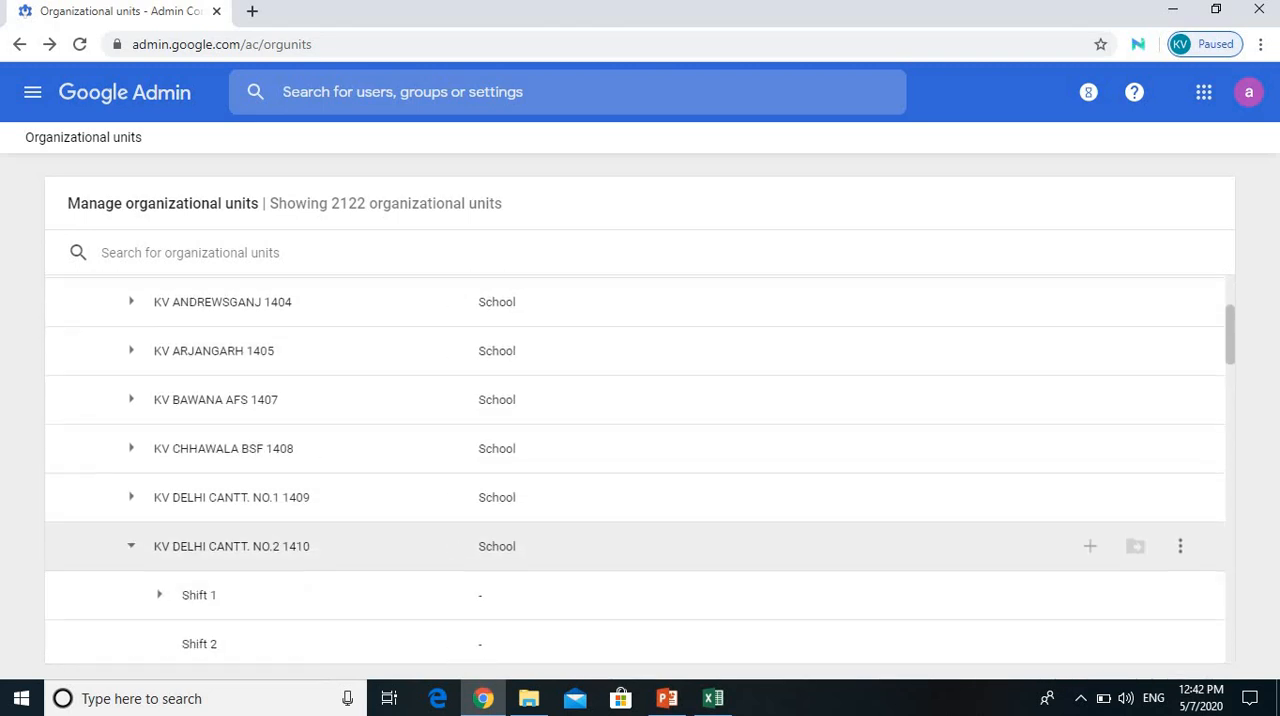
pyautogui.scroll(-2, 640, 450)
pyautogui.click(159, 409)
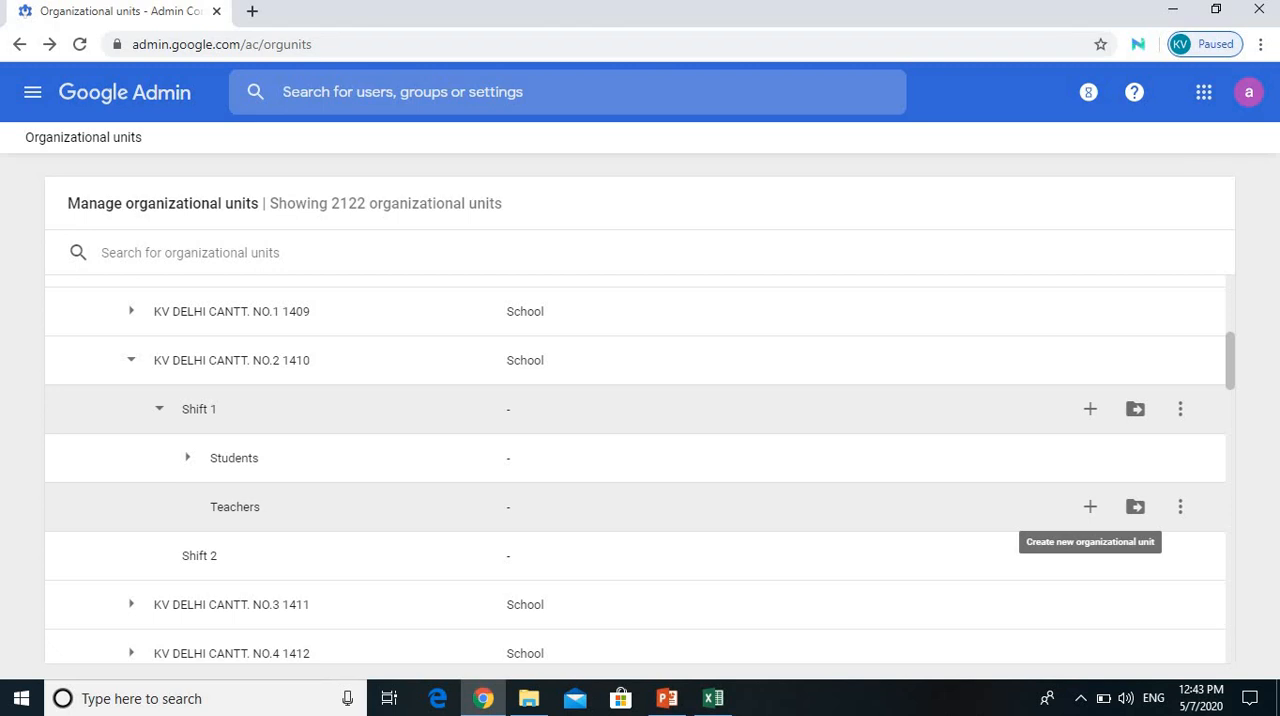
# Step: Create a new organizational unit named PRTs under Teachers in Shift 1
pyautogui.click(1090, 507)
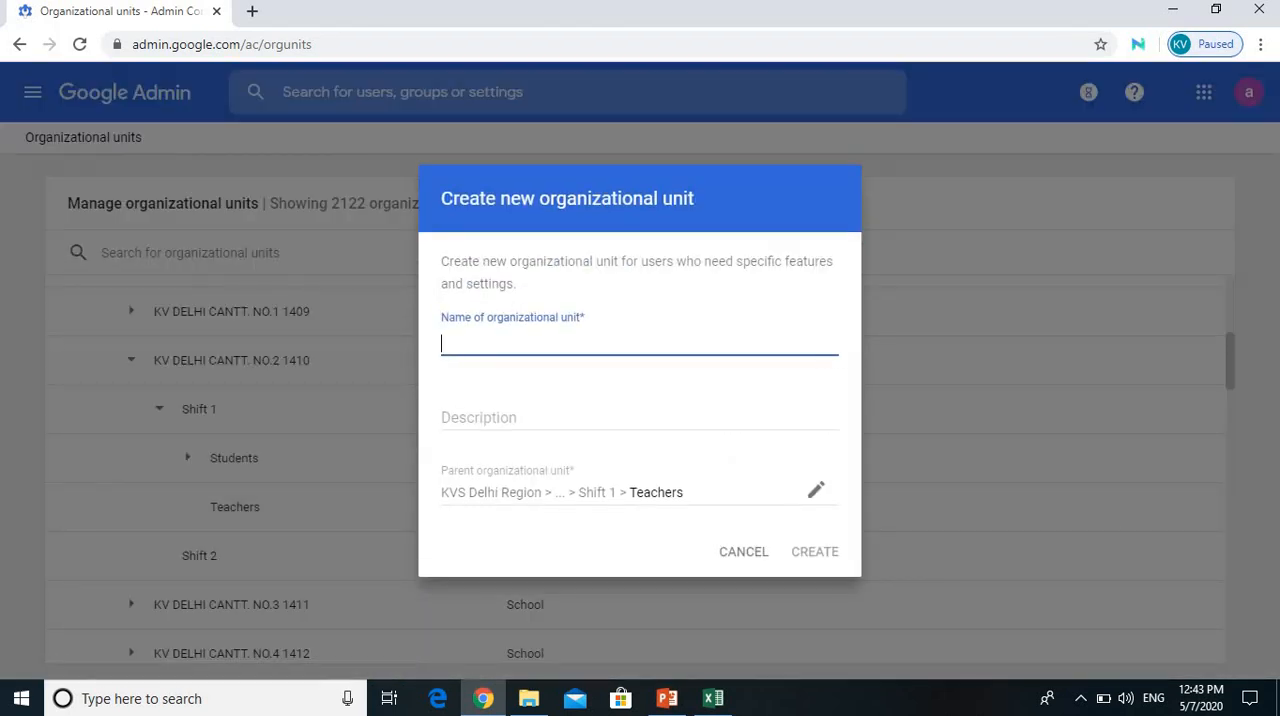
pyautogui.write('PRTS')
pyautogui.press('BackSpace')
pyautogui.write('s')
pyautogui.press('Return')
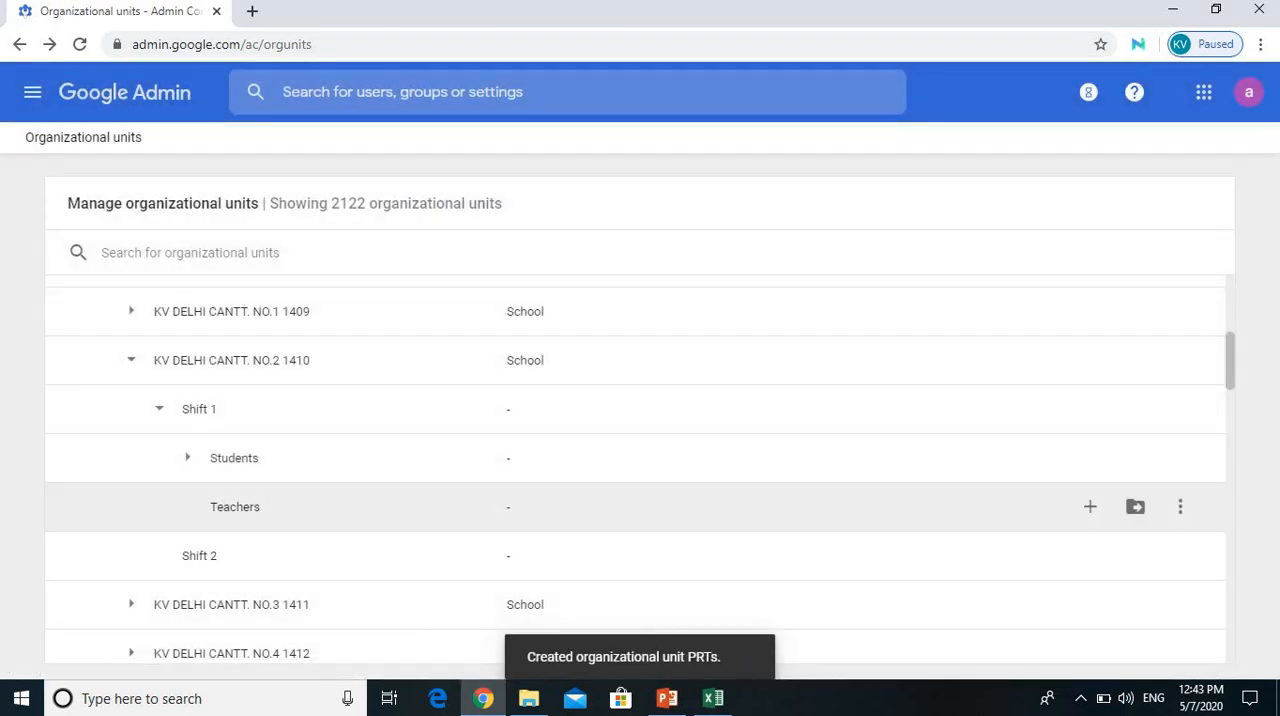
# Step: Create a new organizational unit named TGTs under Teachers in Shift 1
pyautogui.click(1090, 506)
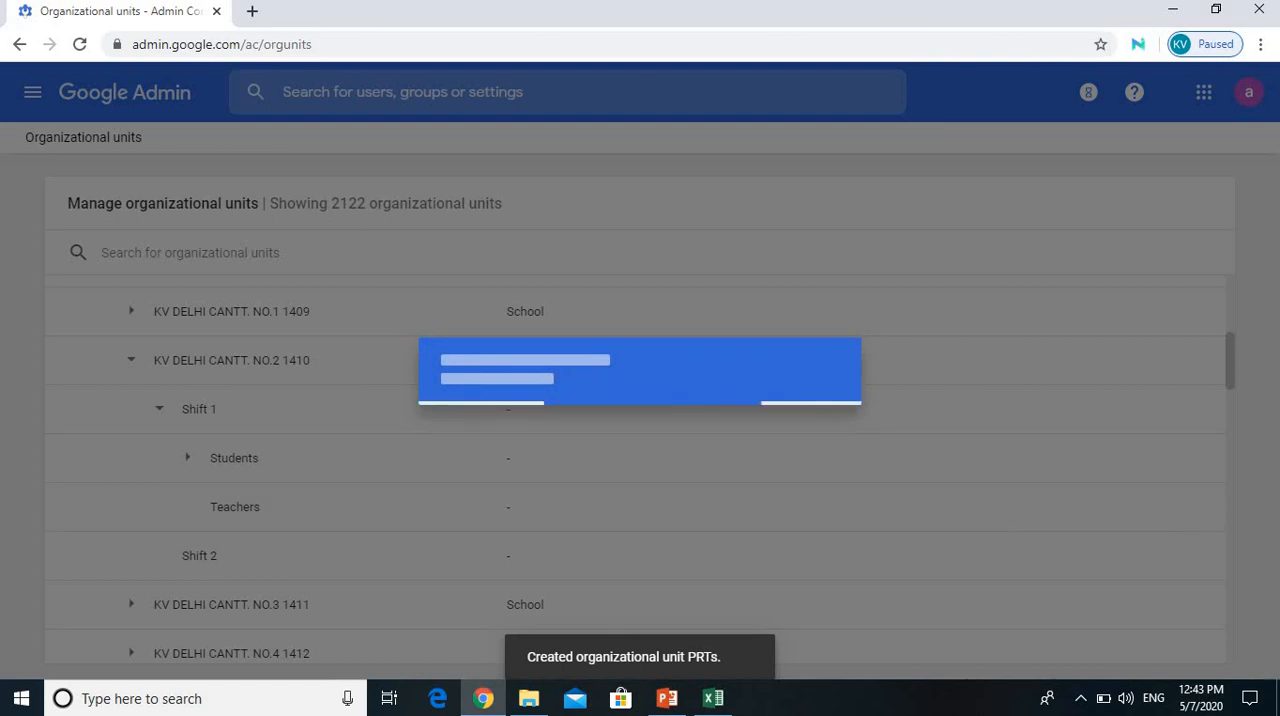
pyautogui.write('TGTs')
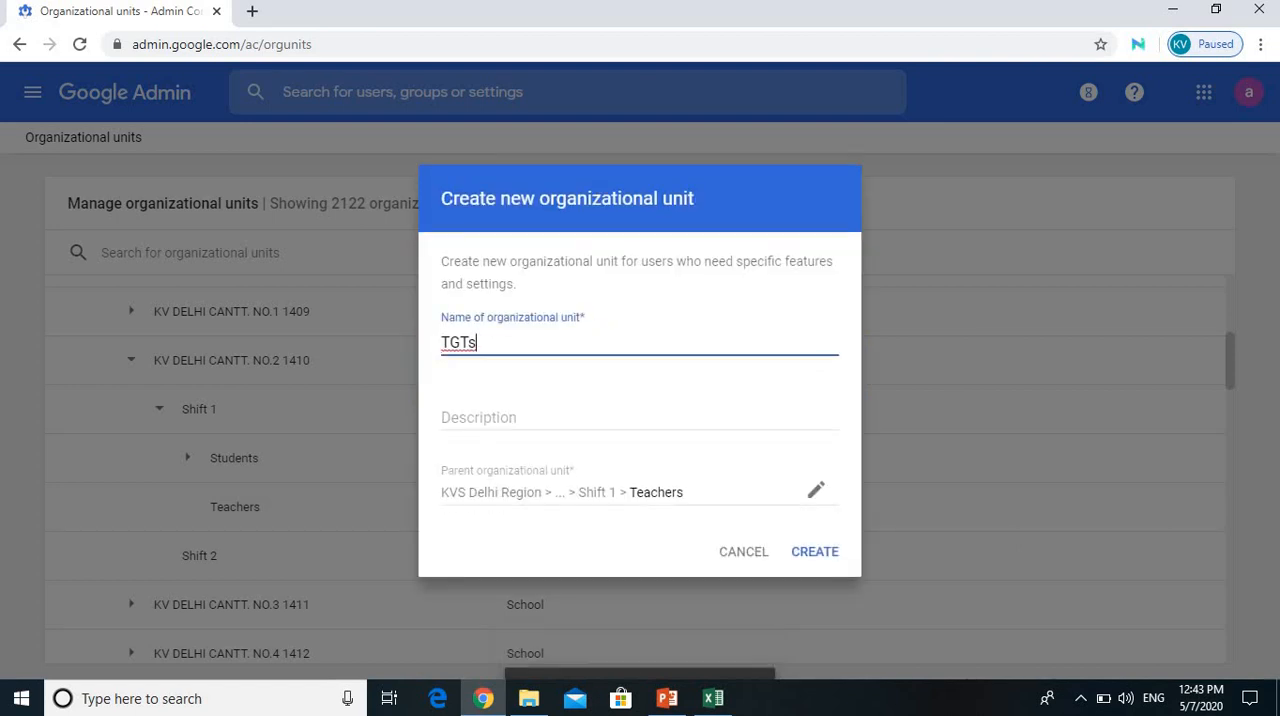
pyautogui.press('Return')
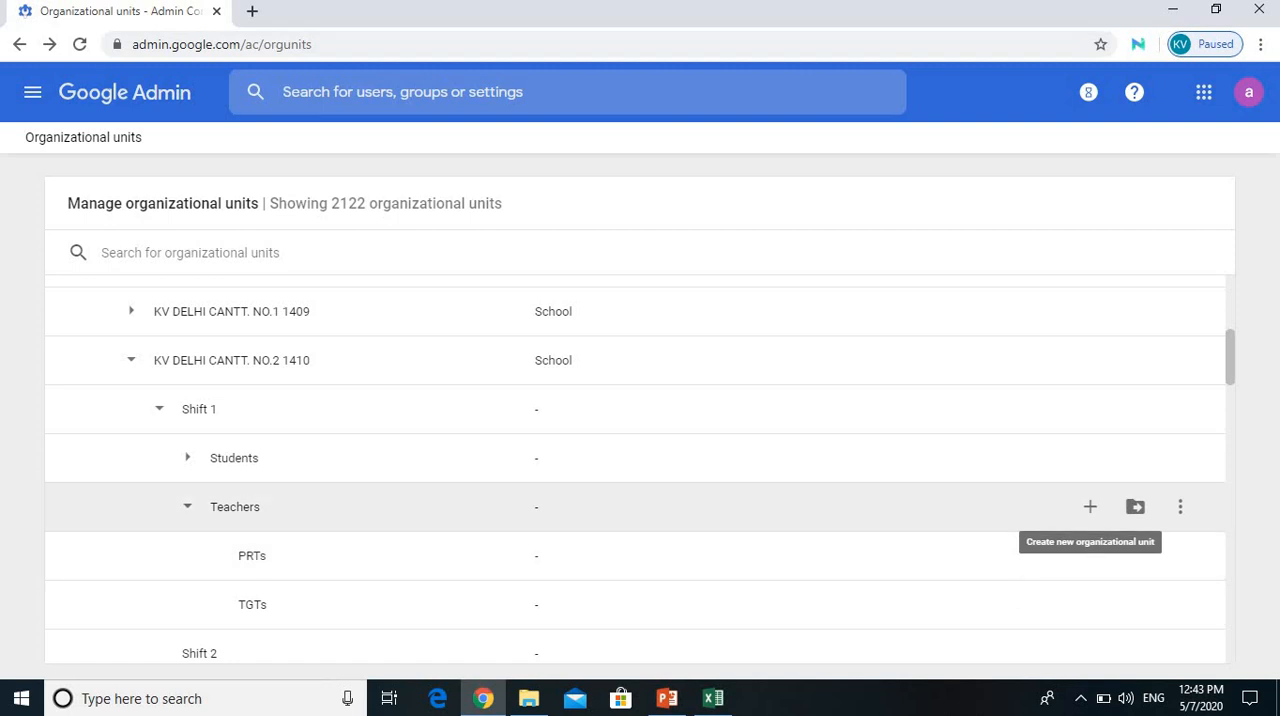
# Step: Create a new organizational unit named PGTs under Teachers in Shift 1
pyautogui.click(1090, 507)
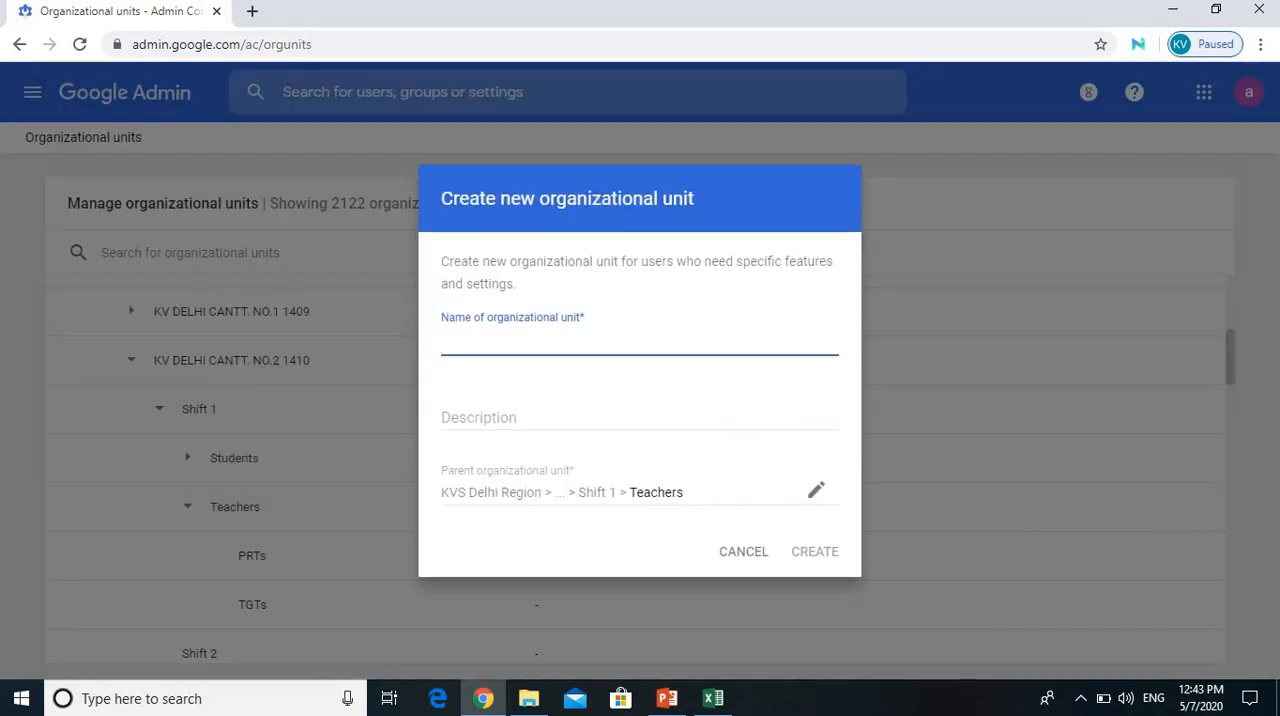
pyautogui.write('PGTs')
pyautogui.click(814, 551)
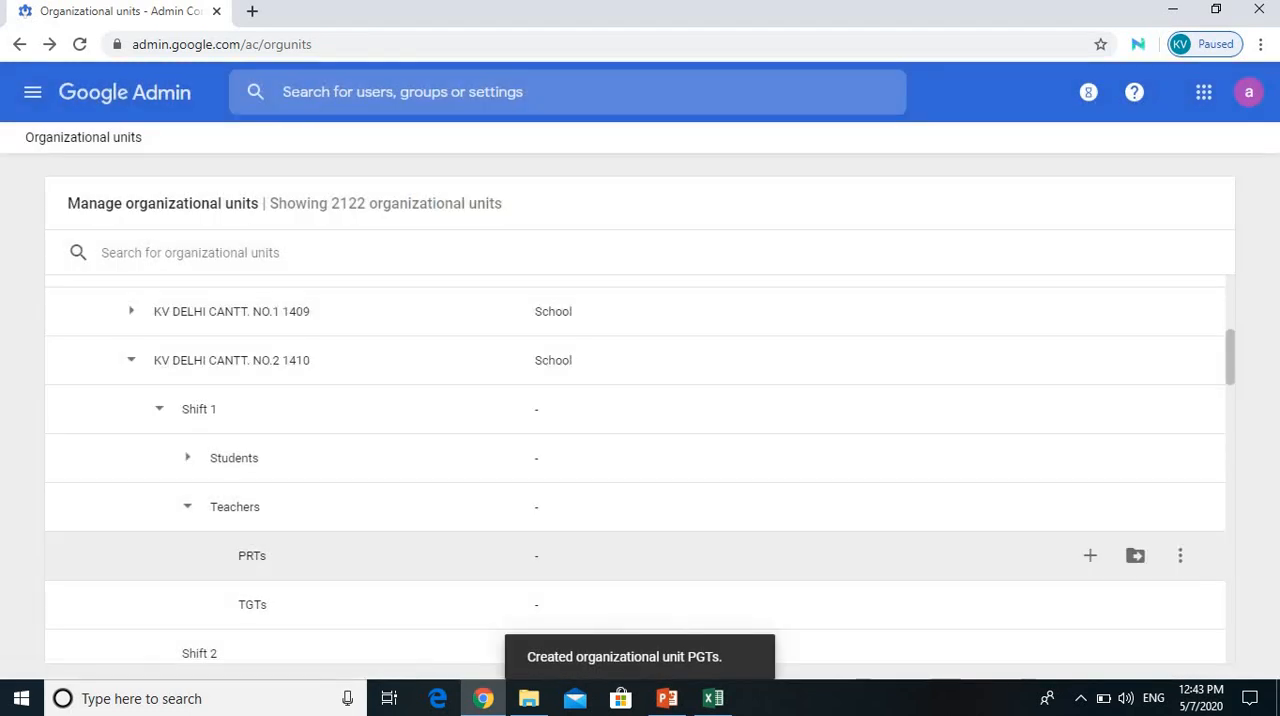
# Step: Reload the organizational units and expand KV DELHI CANTT. NO.2 1410 down to the units under Teachers in Shift 1
pyautogui.scroll(-2, 640, 410)
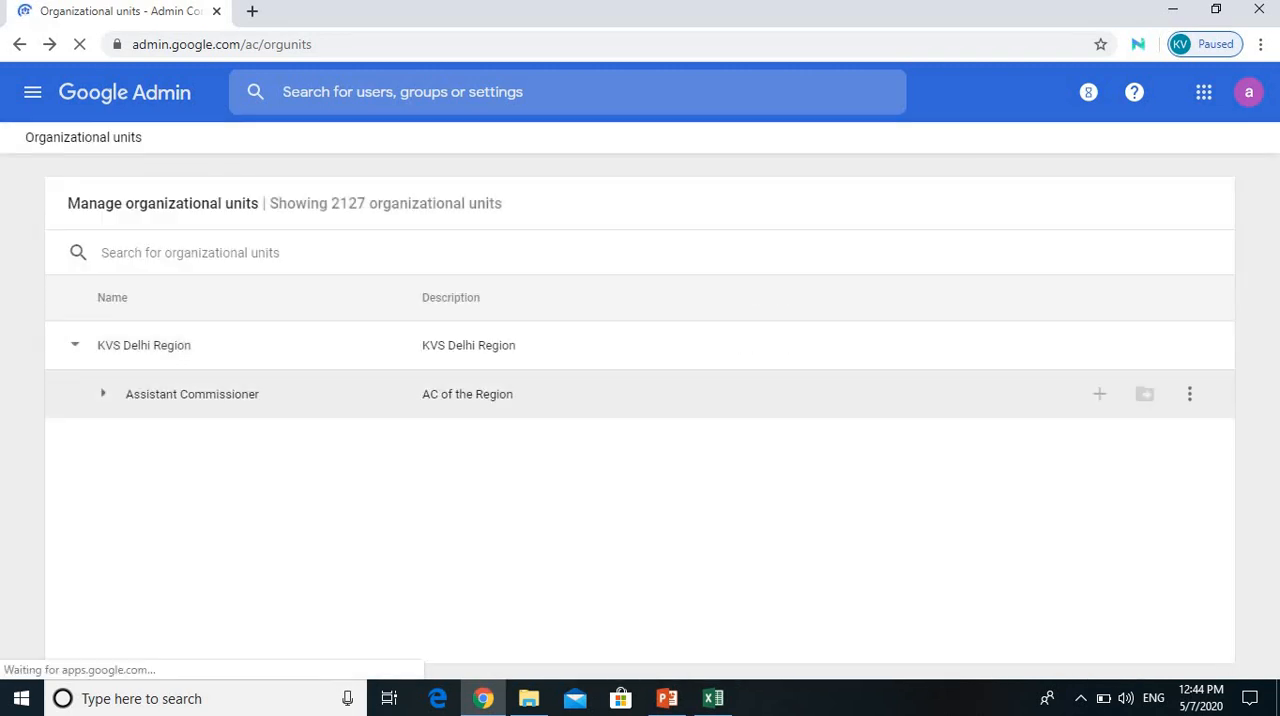
pyautogui.click(103, 394)
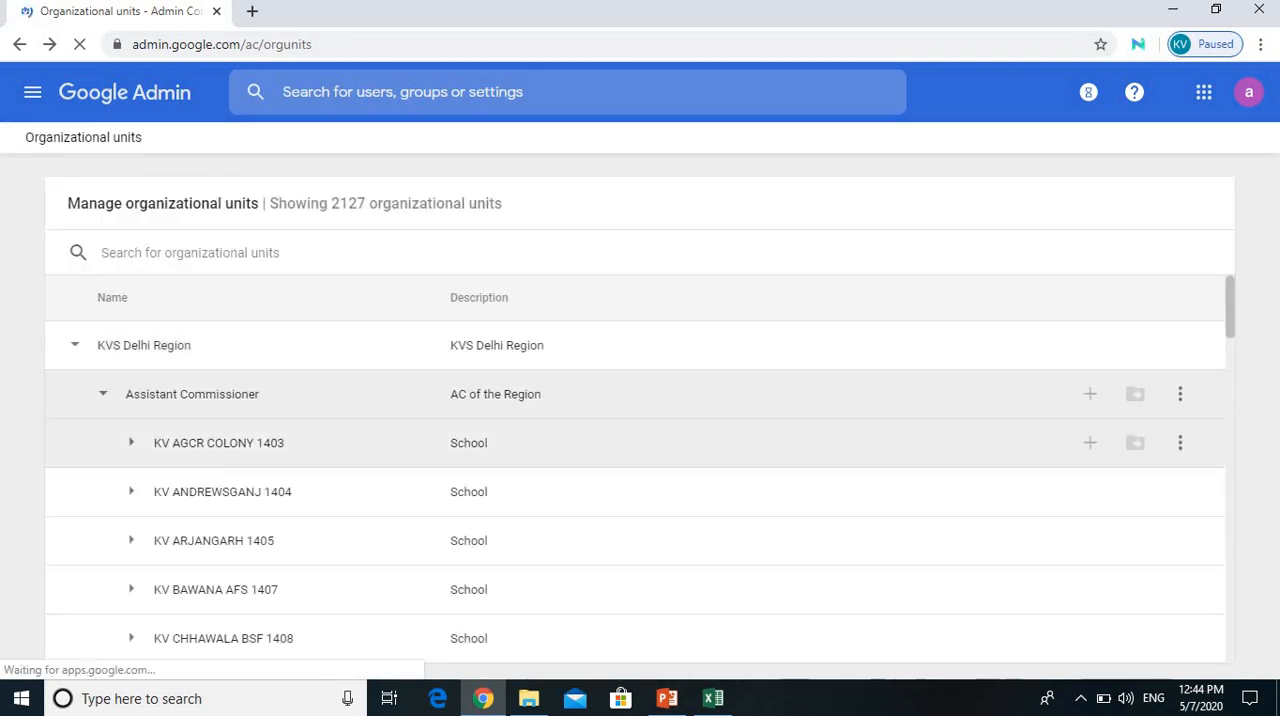
pyautogui.scroll(-1, 640, 446)
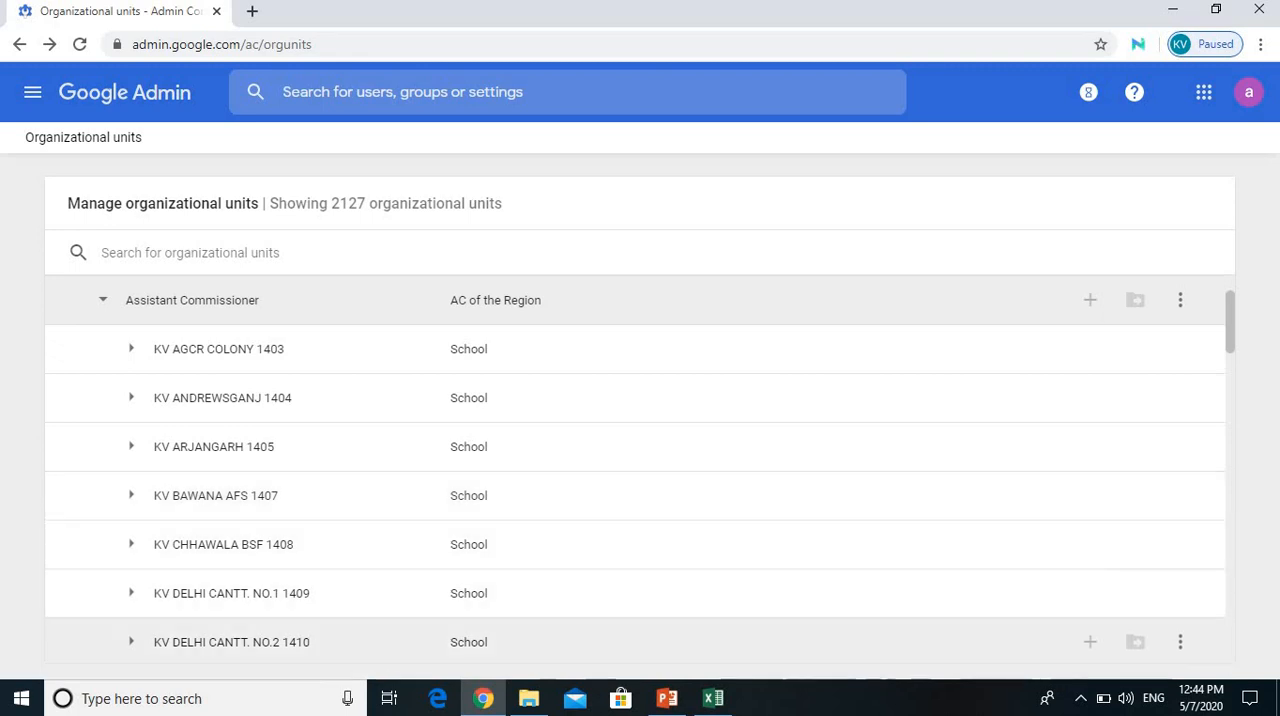
pyautogui.click(131, 642)
pyautogui.scroll(-2, 145, 570)
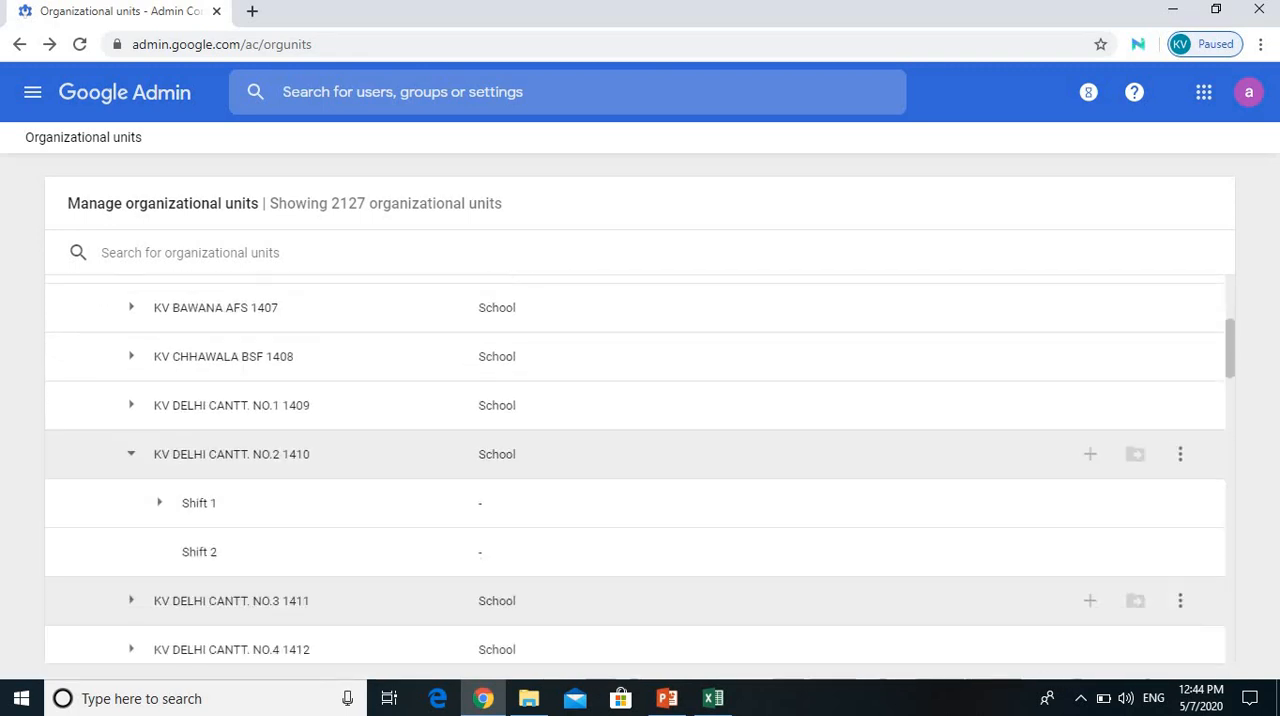
pyautogui.click(159, 503)
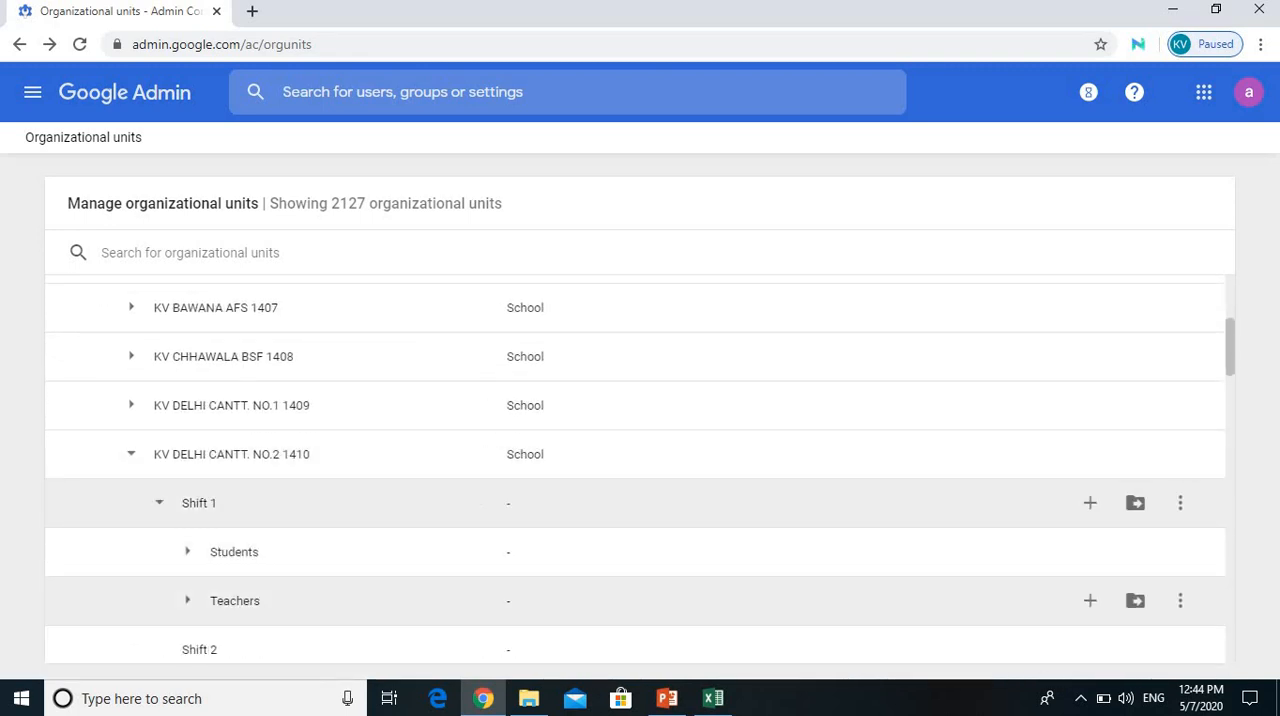
pyautogui.click(187, 600)
pyautogui.scroll(-2, 187, 570)
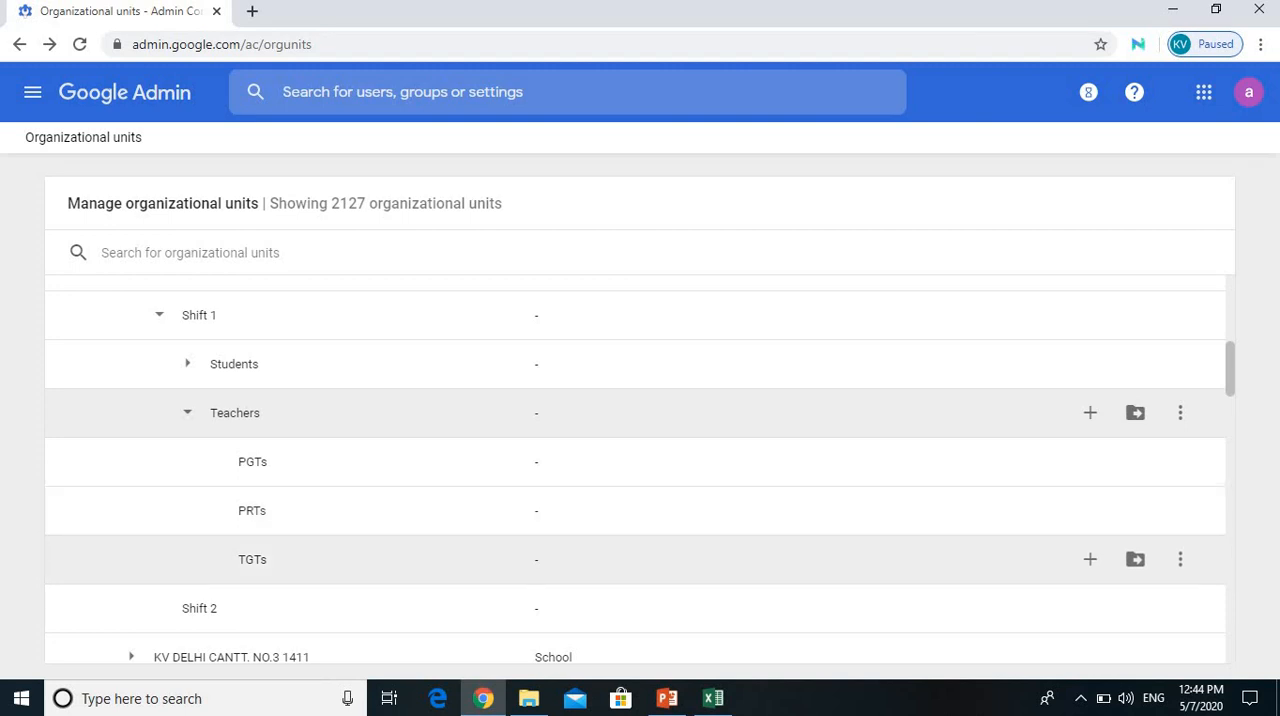
# Step: View the edit form for the TGTs unit's name and description, and close it without updating
pyautogui.click(1180, 559)
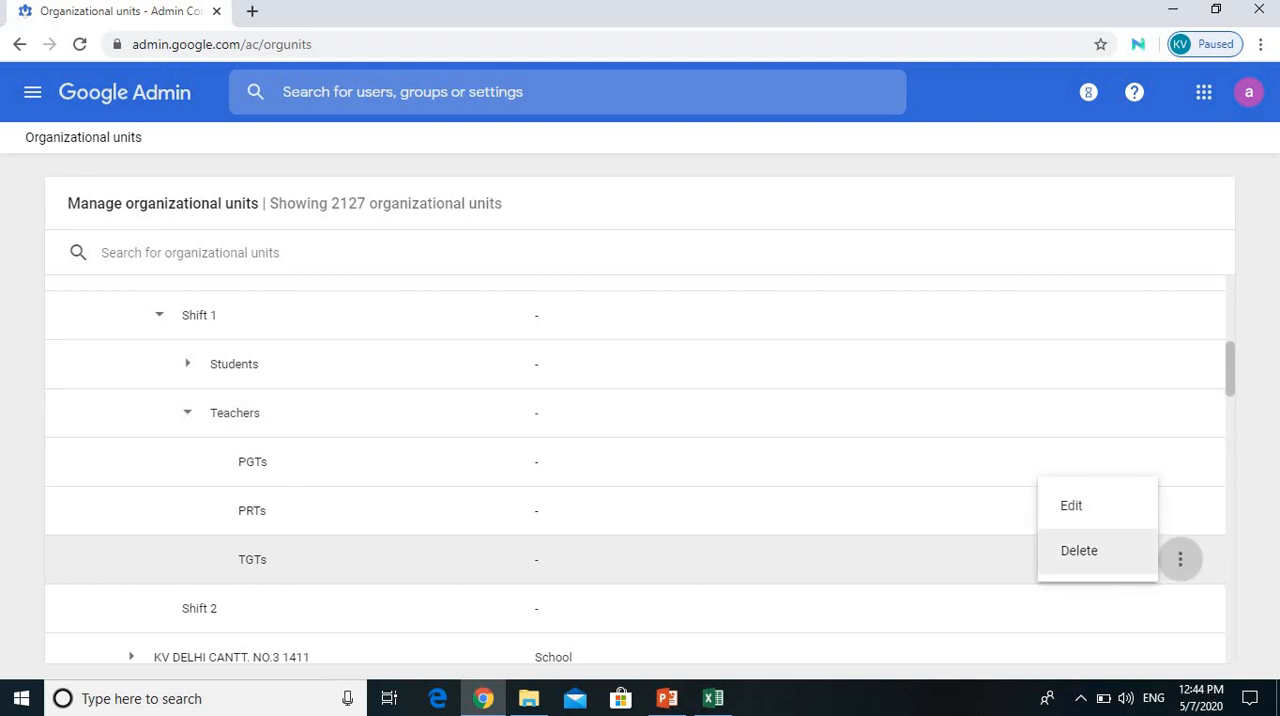
pyautogui.click(1071, 505)
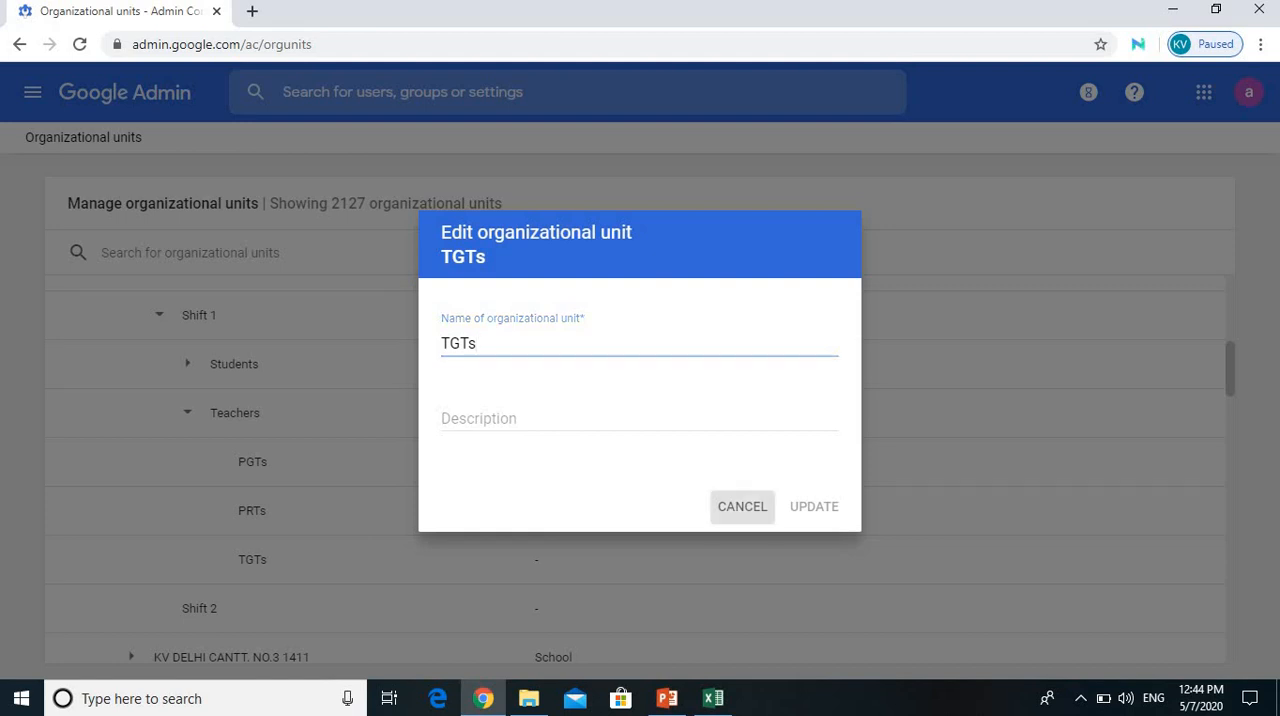
pyautogui.click(742, 506)
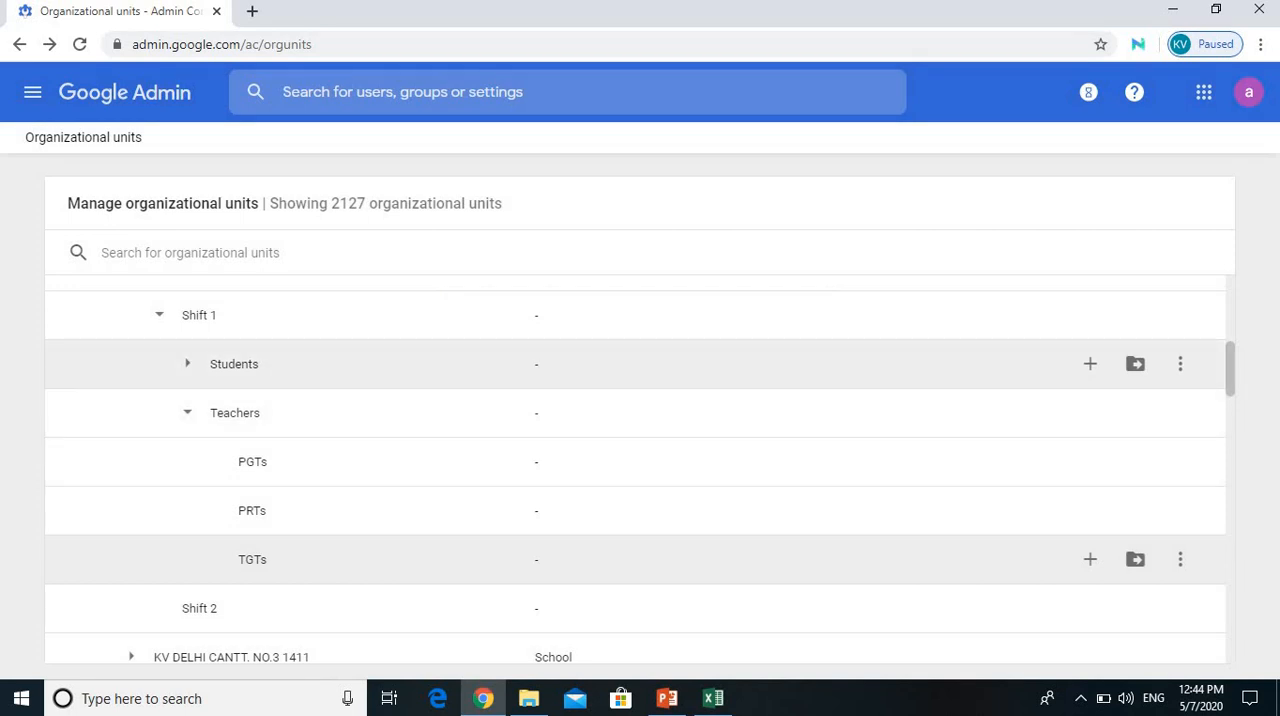
# Step: Expand Students under Shift 1 and look through its class units for 2020-2021
pyautogui.click(187, 364)
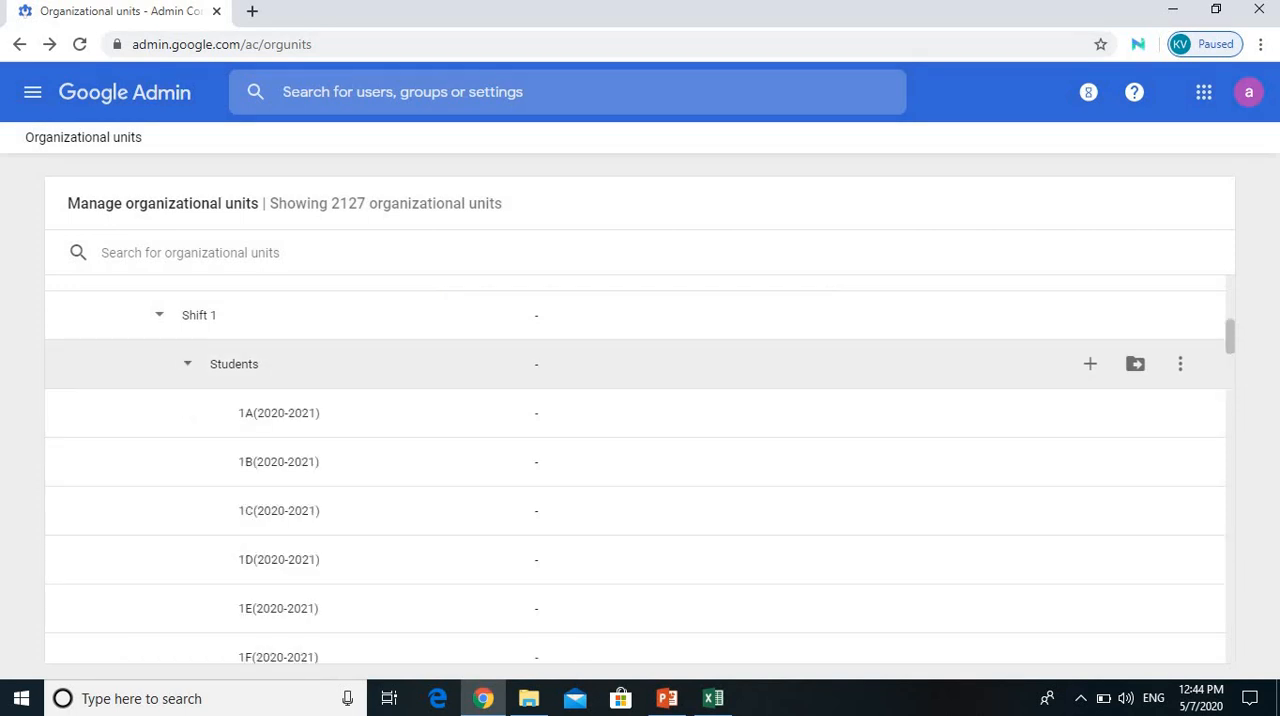
pyautogui.scroll(-3, 640, 450)
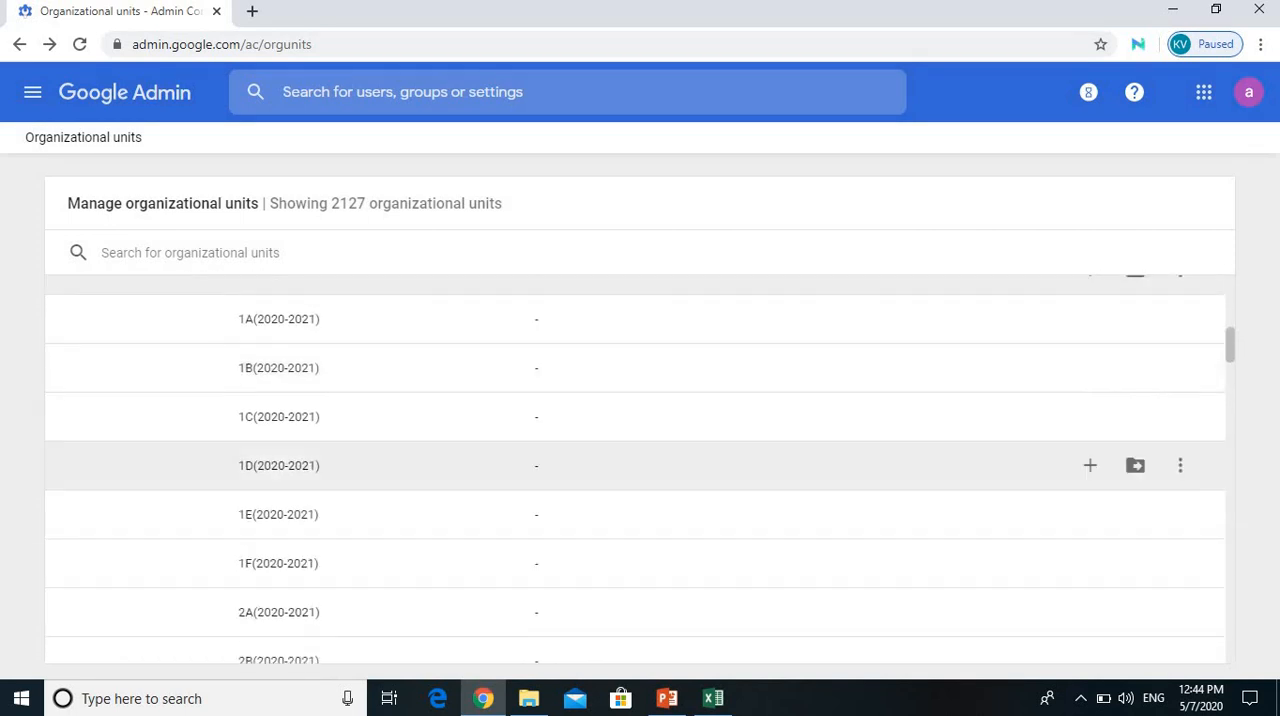
pyautogui.scroll(-15, 640, 428)
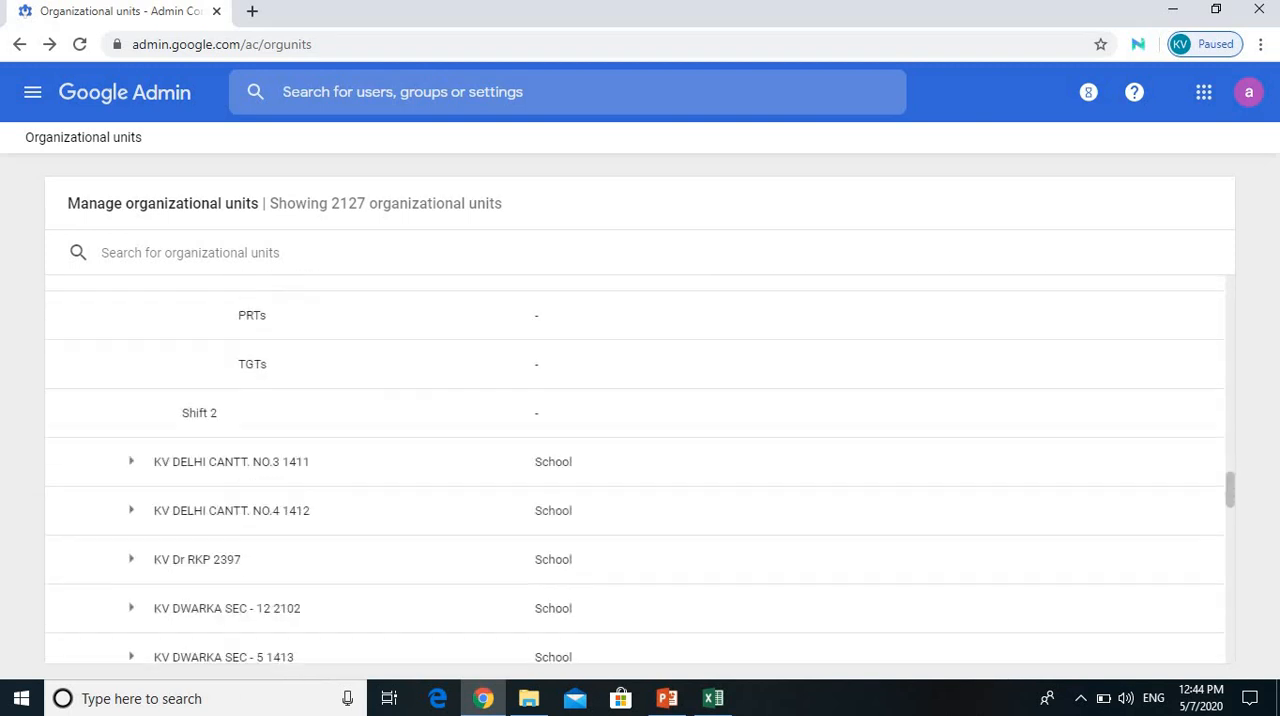
pyautogui.scroll(10, 640, 428)
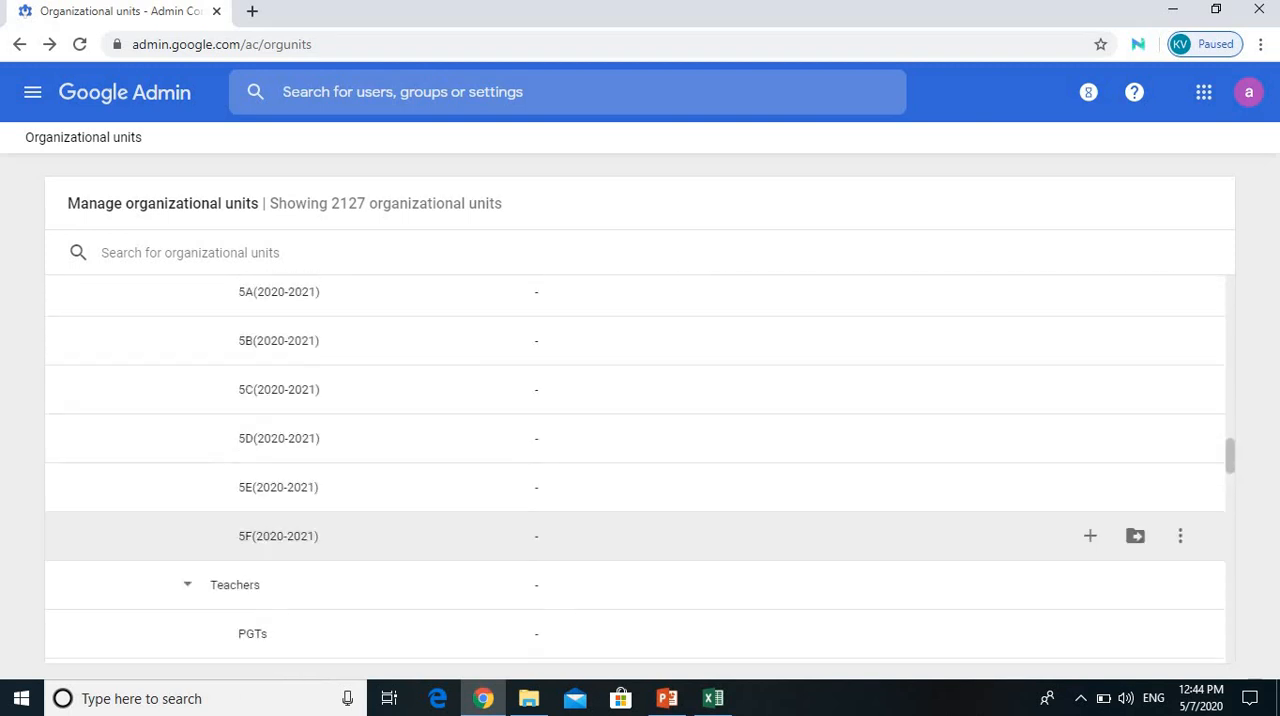
pyautogui.scroll(6, 640, 450)
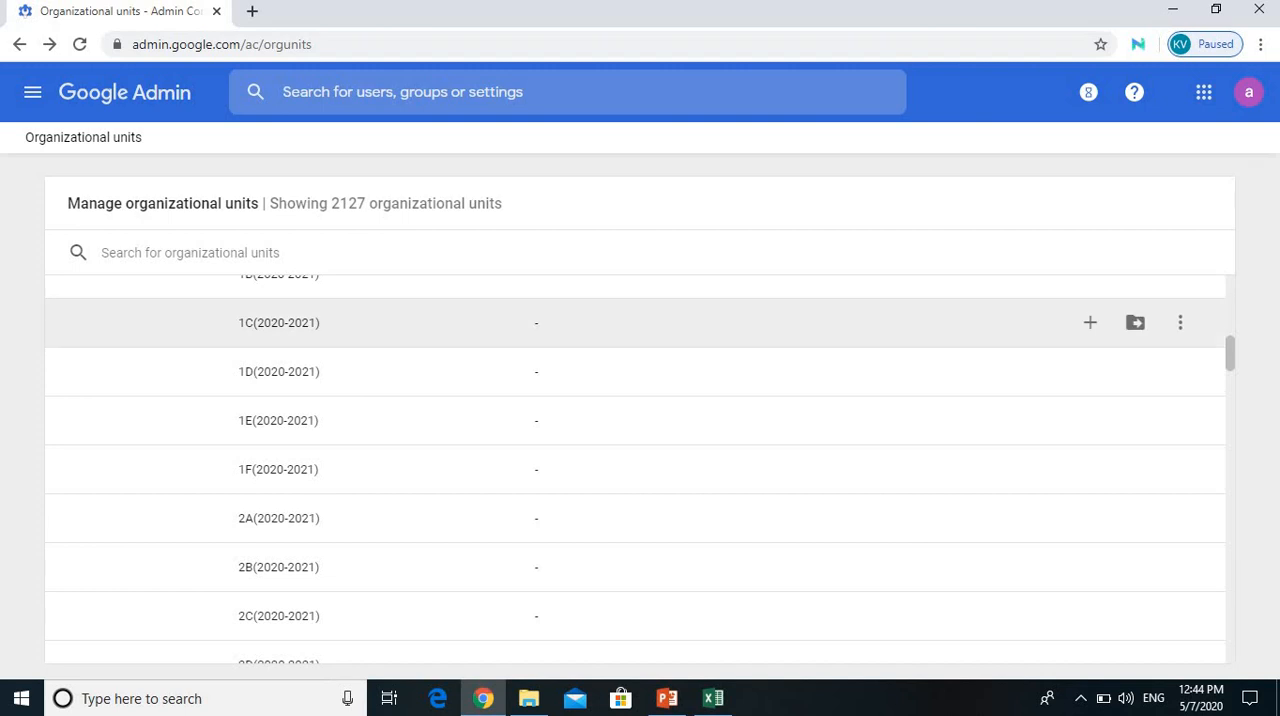
pyautogui.scroll(3, 640, 450)
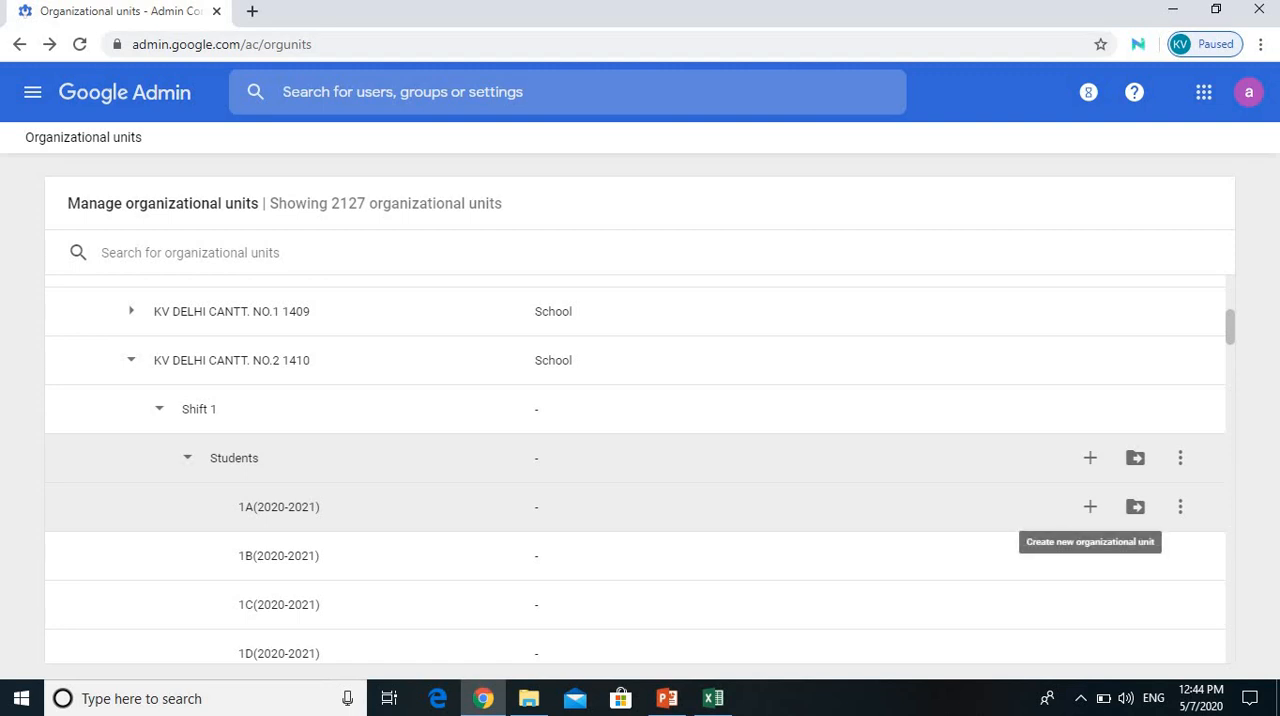
# Step: Create a new organizational unit named 6A(2020-2021) under 1A(2020-2021) in Students
pyautogui.click(1090, 507)
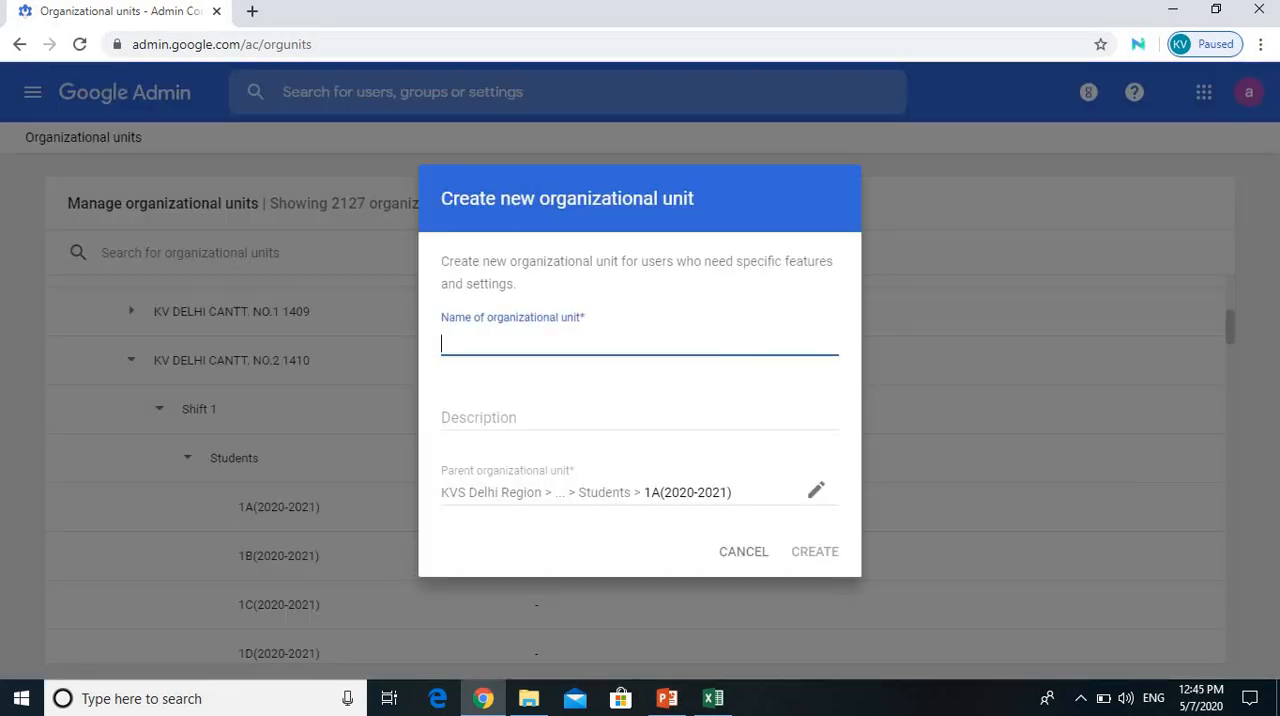
pyautogui.write('6')
pyautogui.press('BackSpace')
pyautogui.write('6A(2020-2021')
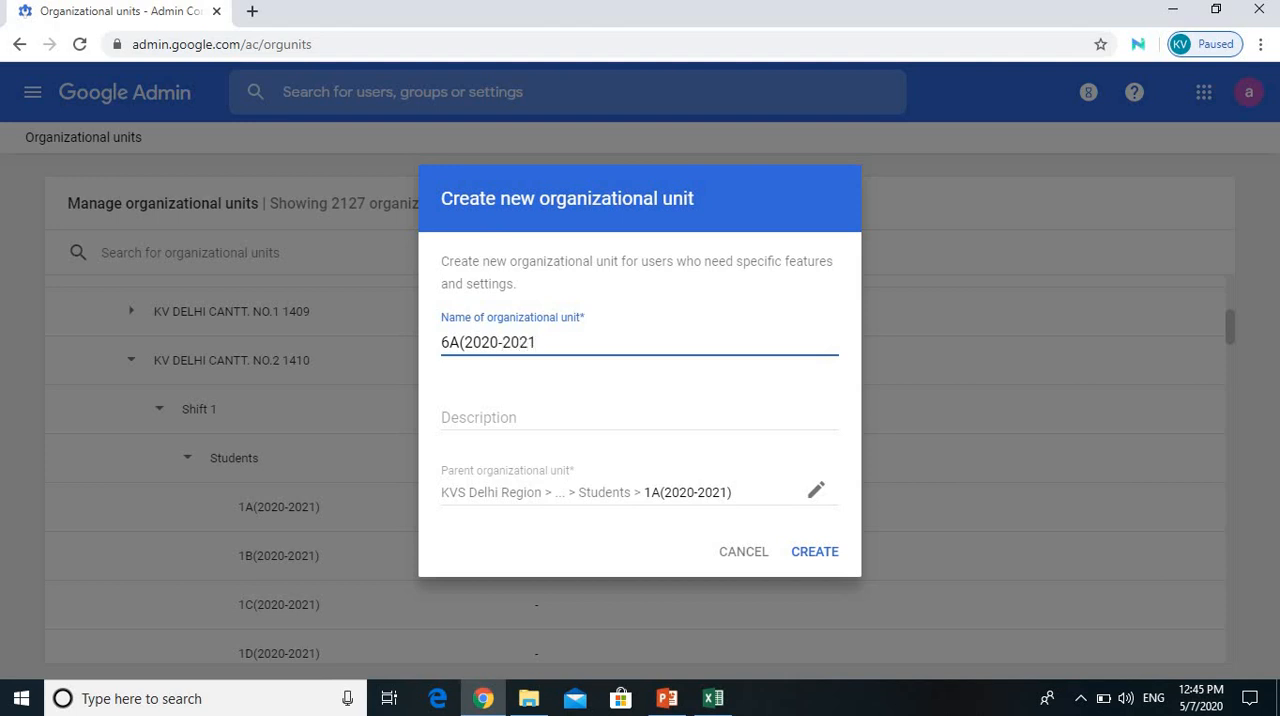
pyautogui.write(')')
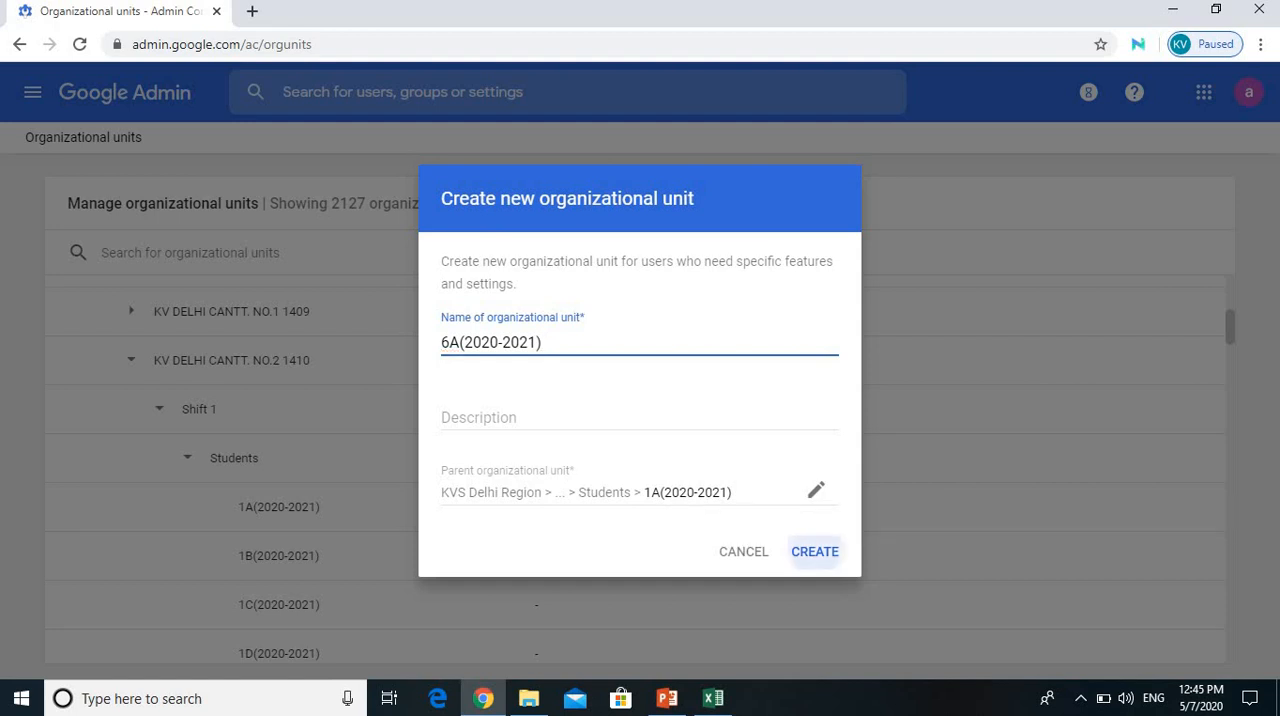
pyautogui.click(815, 552)
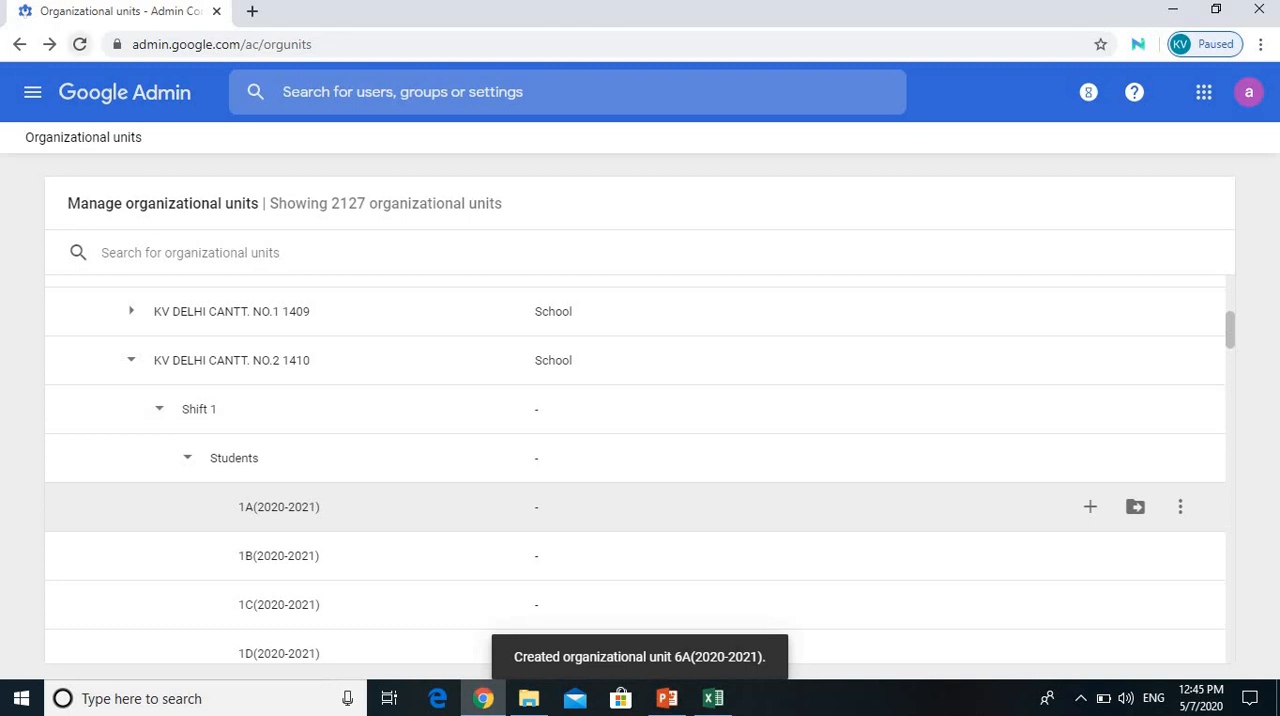
# Step: Reload the organizational units and expand KV DELHI CANTT. NO.2 1410 through Shift 1 and Students down to the units under 1A(2020-2021)
pyautogui.click(80, 44)
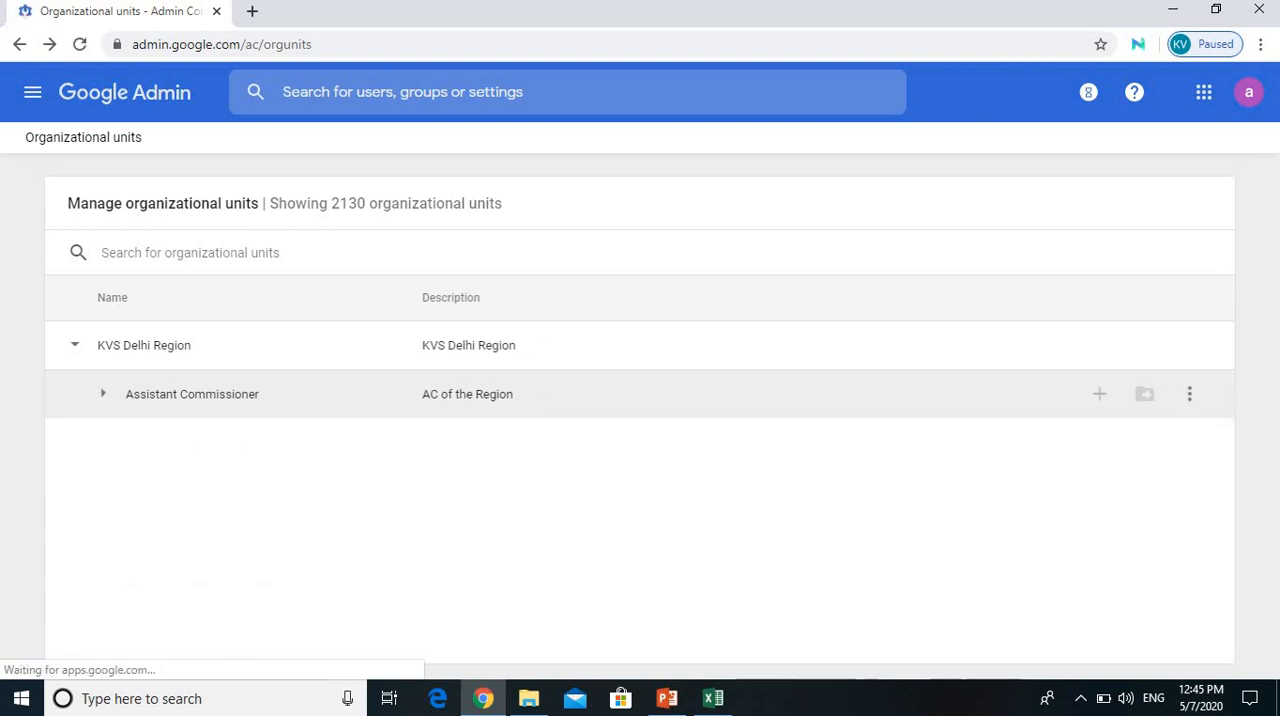
pyautogui.click(103, 394)
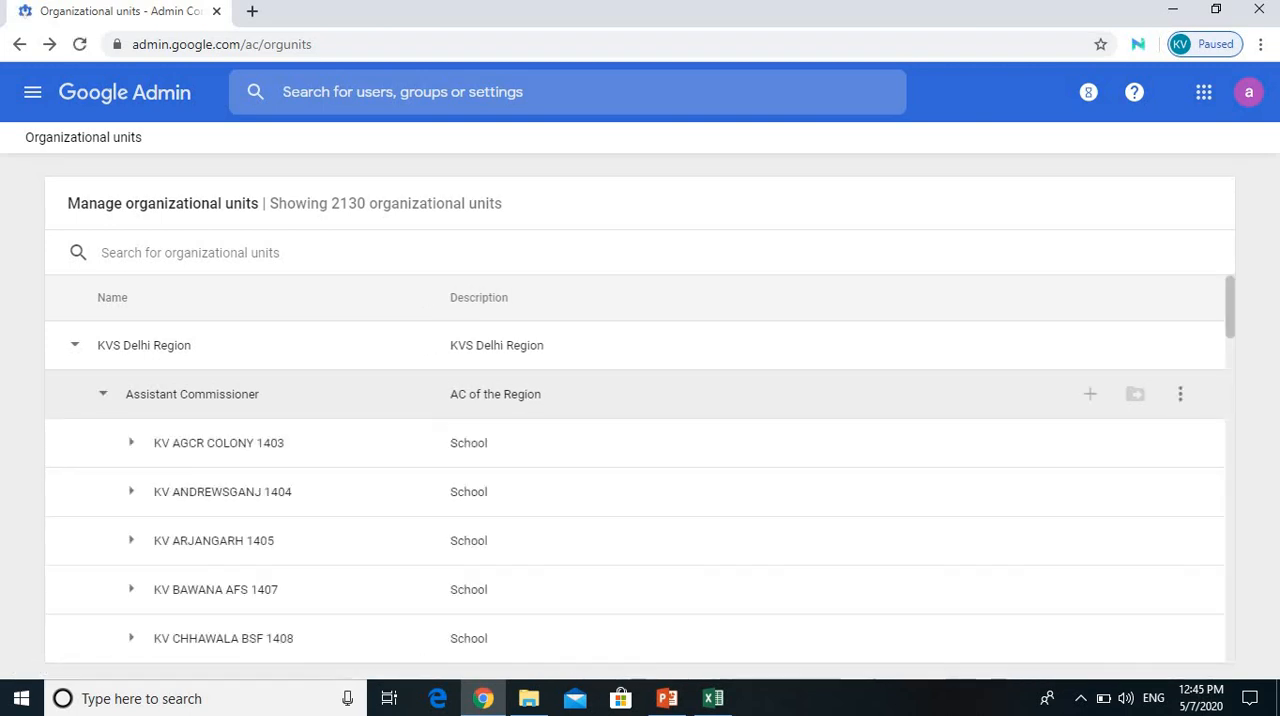
pyautogui.scroll(-1, 640, 590)
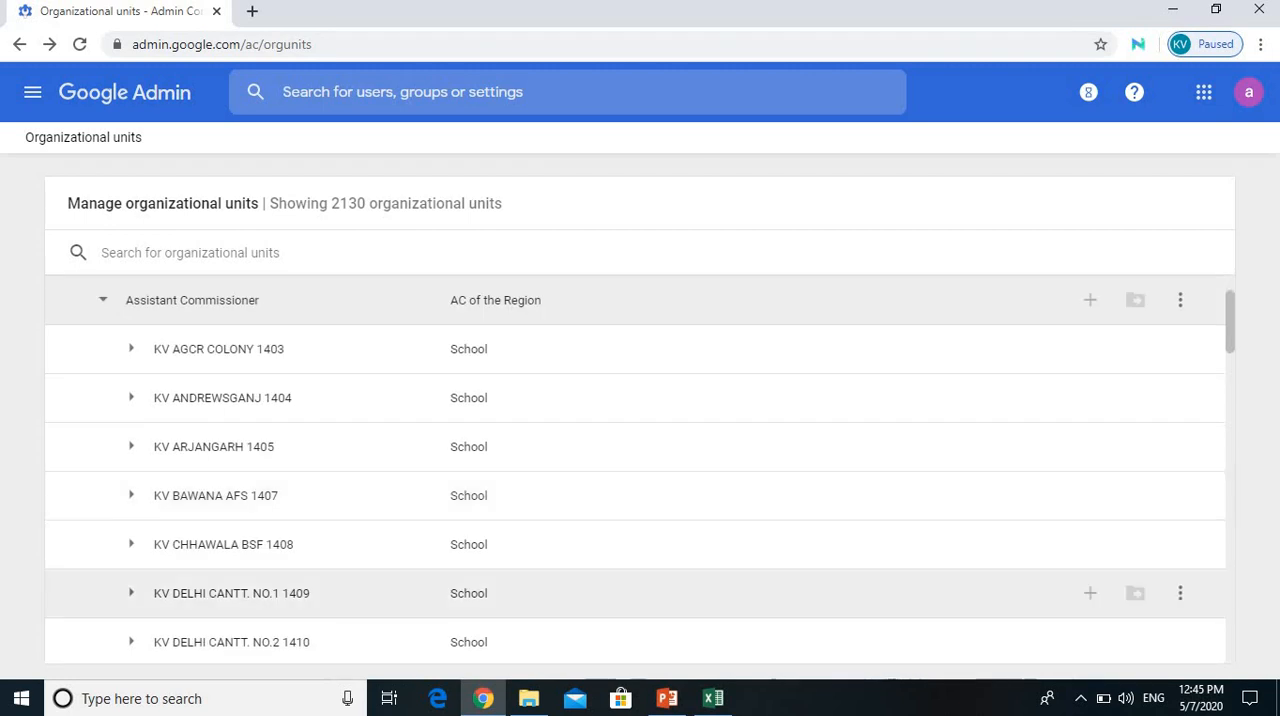
pyautogui.click(131, 642)
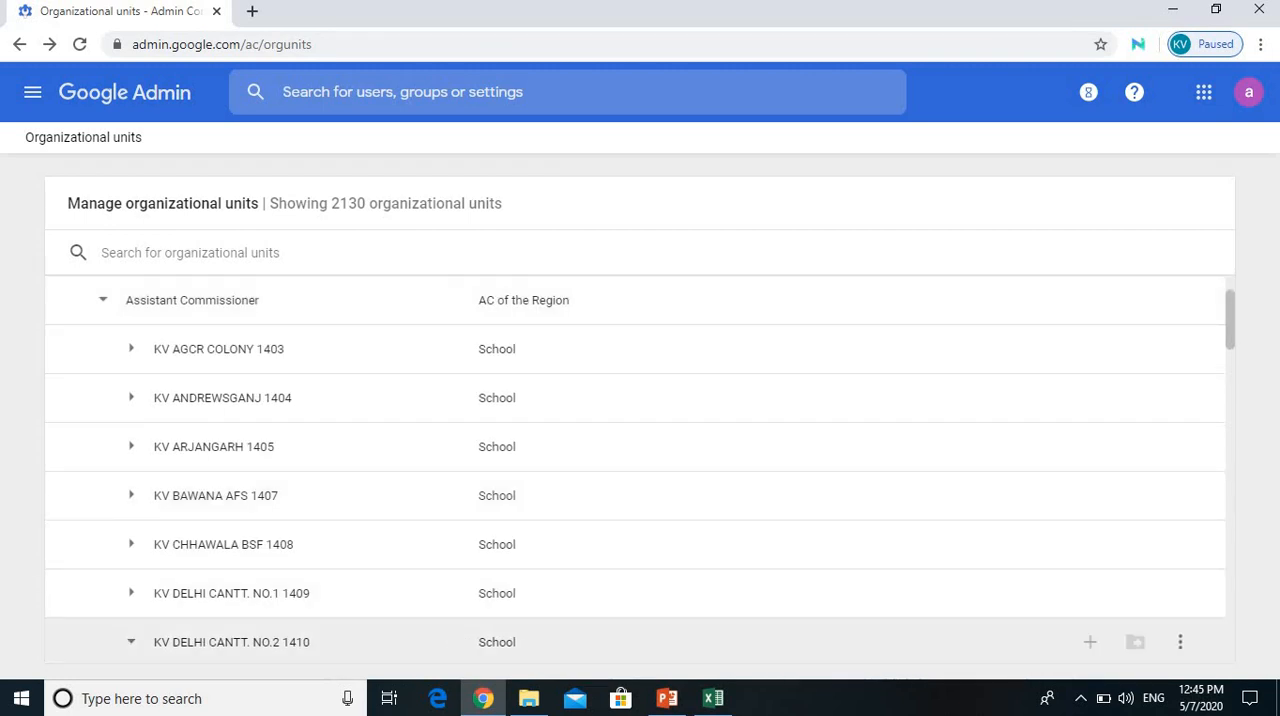
pyautogui.scroll(-1, 131, 642)
pyautogui.click(159, 597)
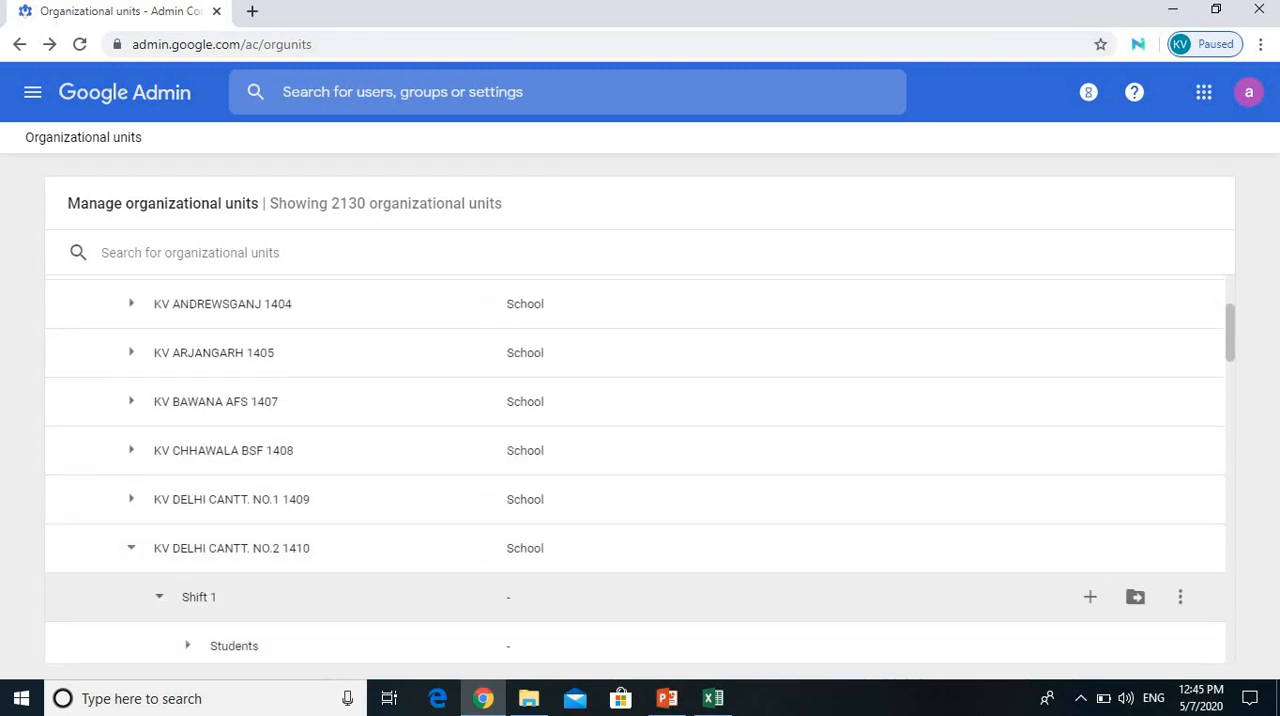
pyautogui.scroll(-2, 159, 597)
pyautogui.click(187, 457)
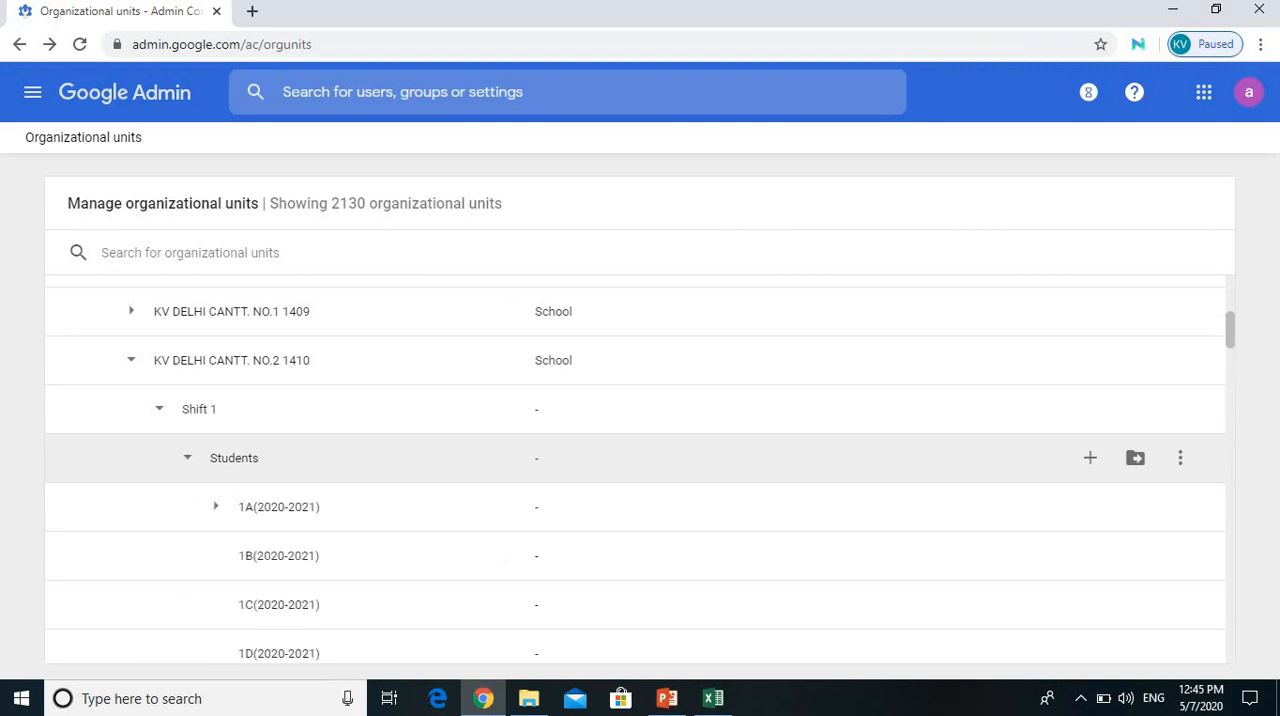
pyautogui.click(215, 506)
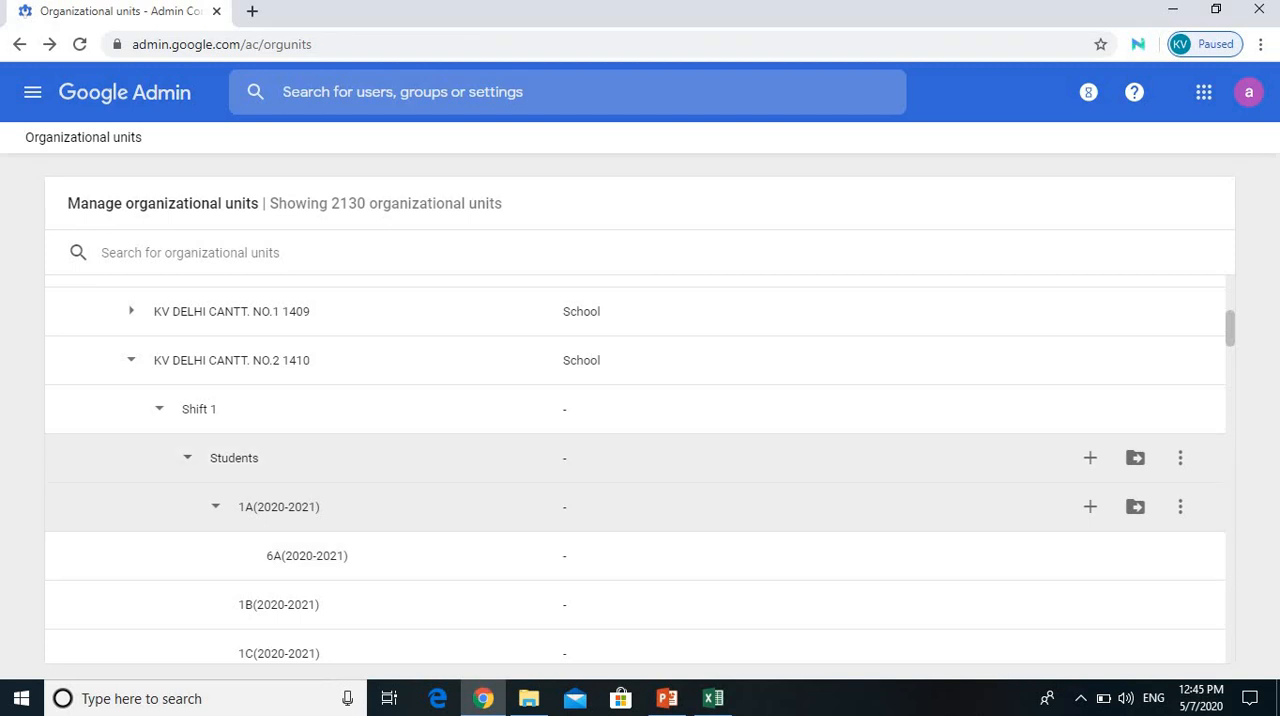
# Step: Delete the misplaced 6A(2020-2021) unit under 1A(2020-2021)
pyautogui.scroll(-2, 640, 460)
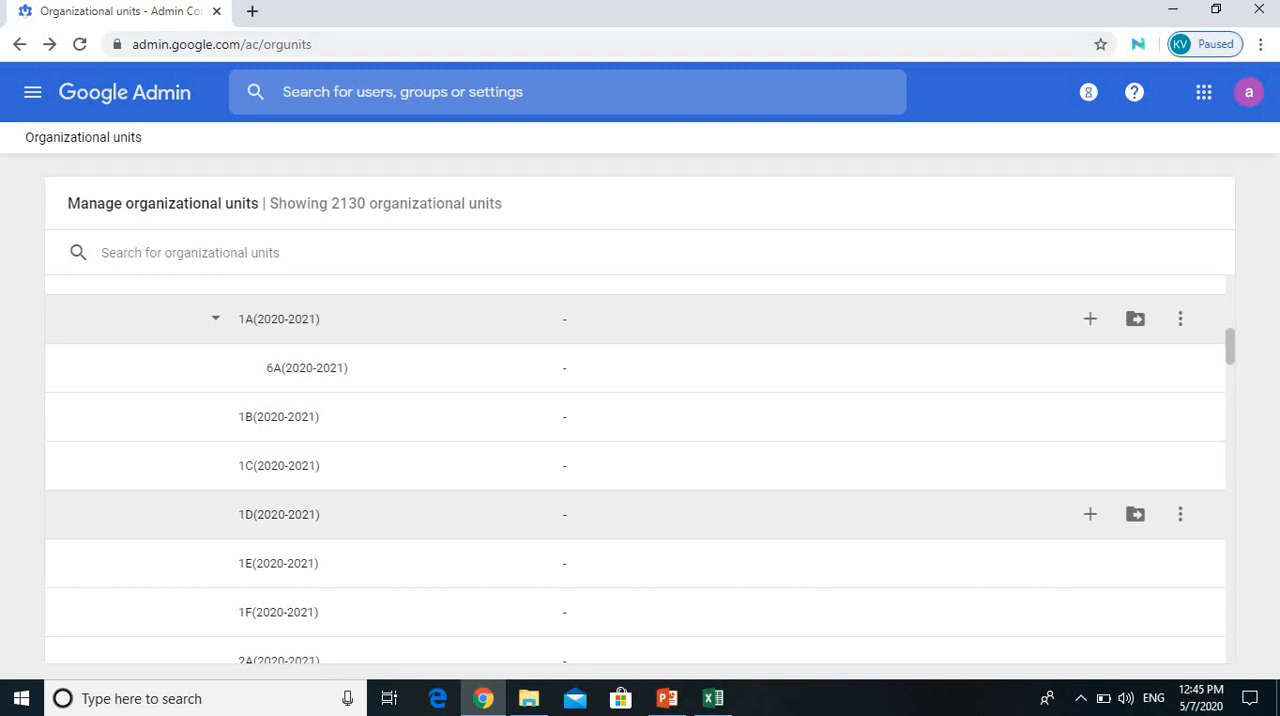
pyautogui.scroll(2, 640, 460)
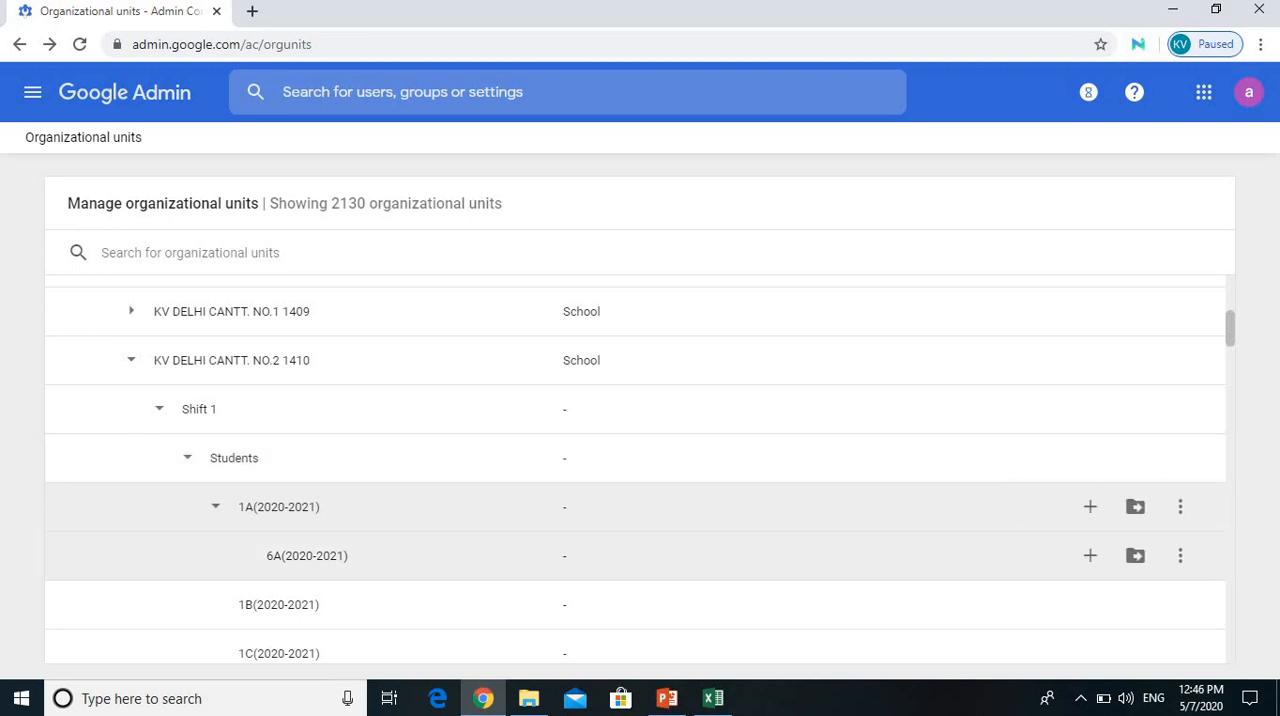
pyautogui.click(1180, 555)
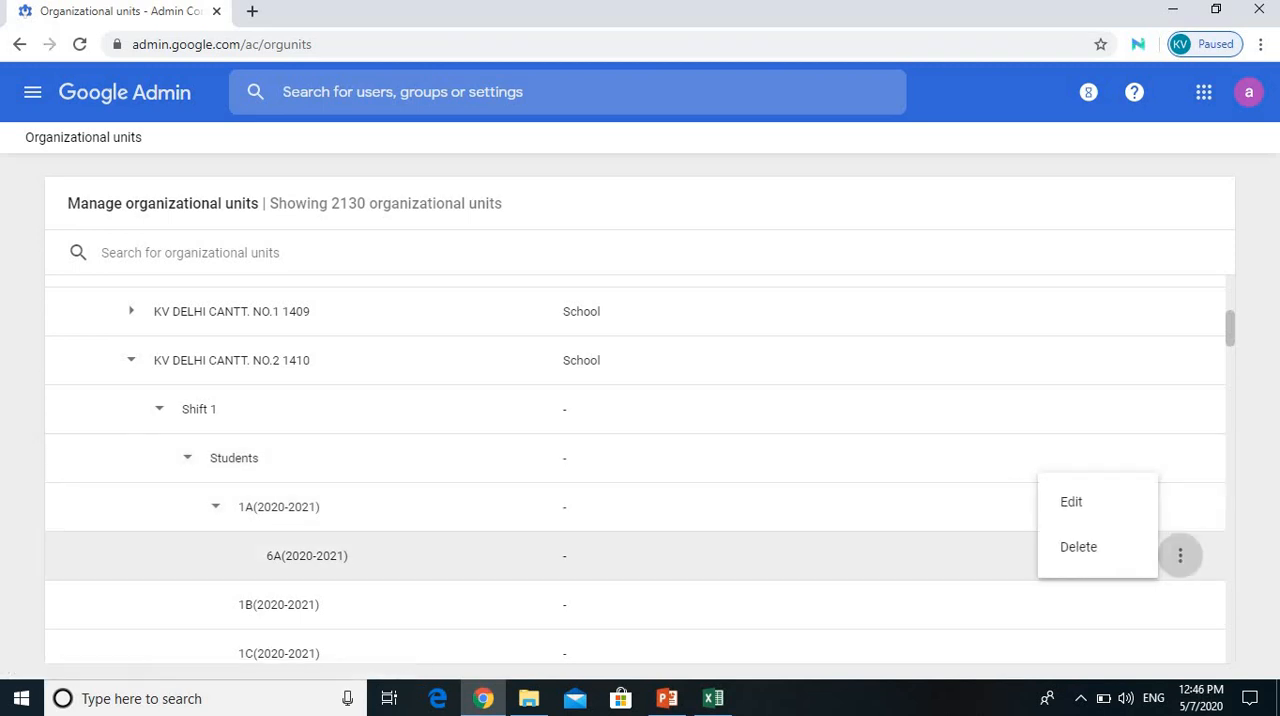
pyautogui.click(1078, 547)
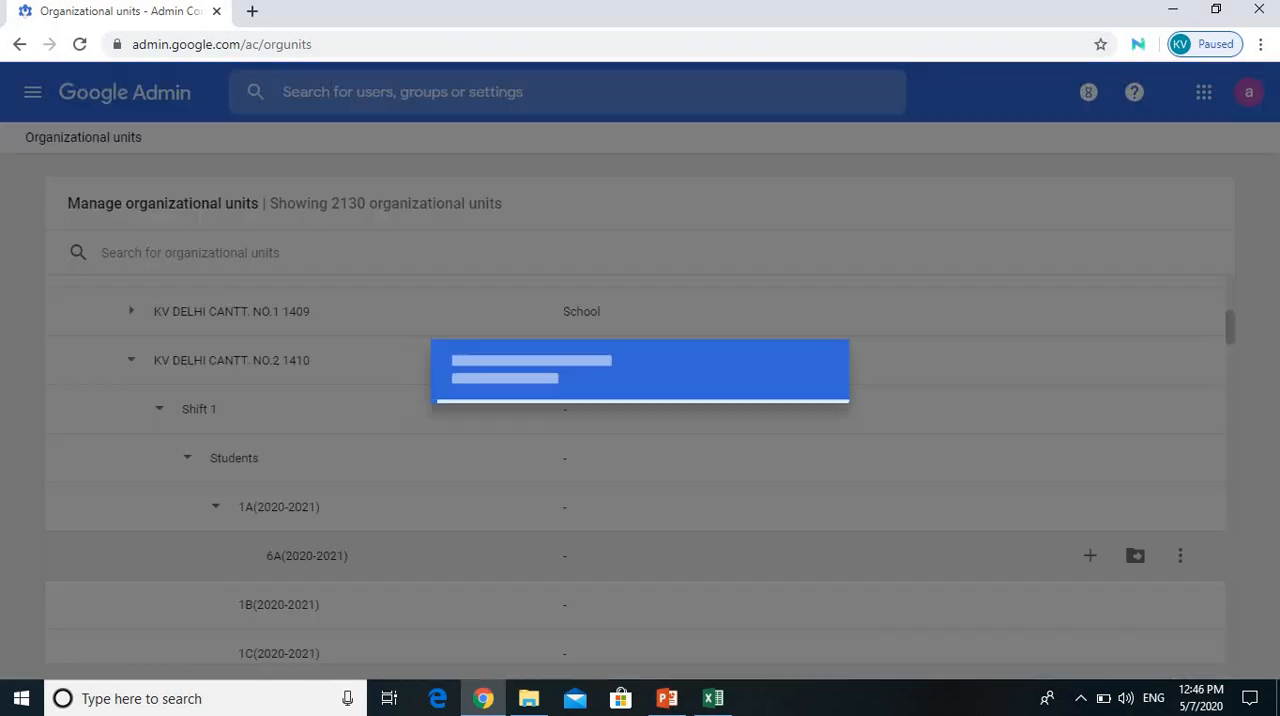
pyautogui.click(815, 458)
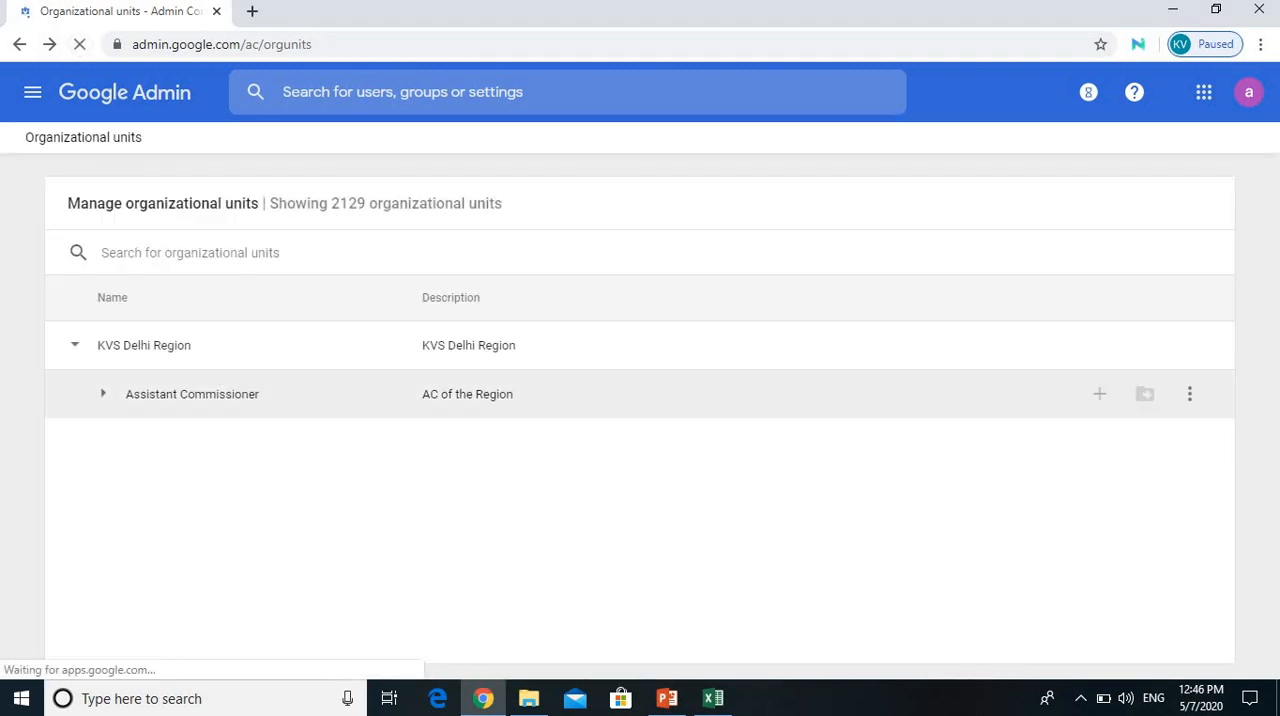
# Step: Expand Assistant Commissioner and KV DELHI CANTT. NO.2 1410 down to the units under Shift 1
pyautogui.click(103, 394)
pyautogui.scroll(-2, 200, 443)
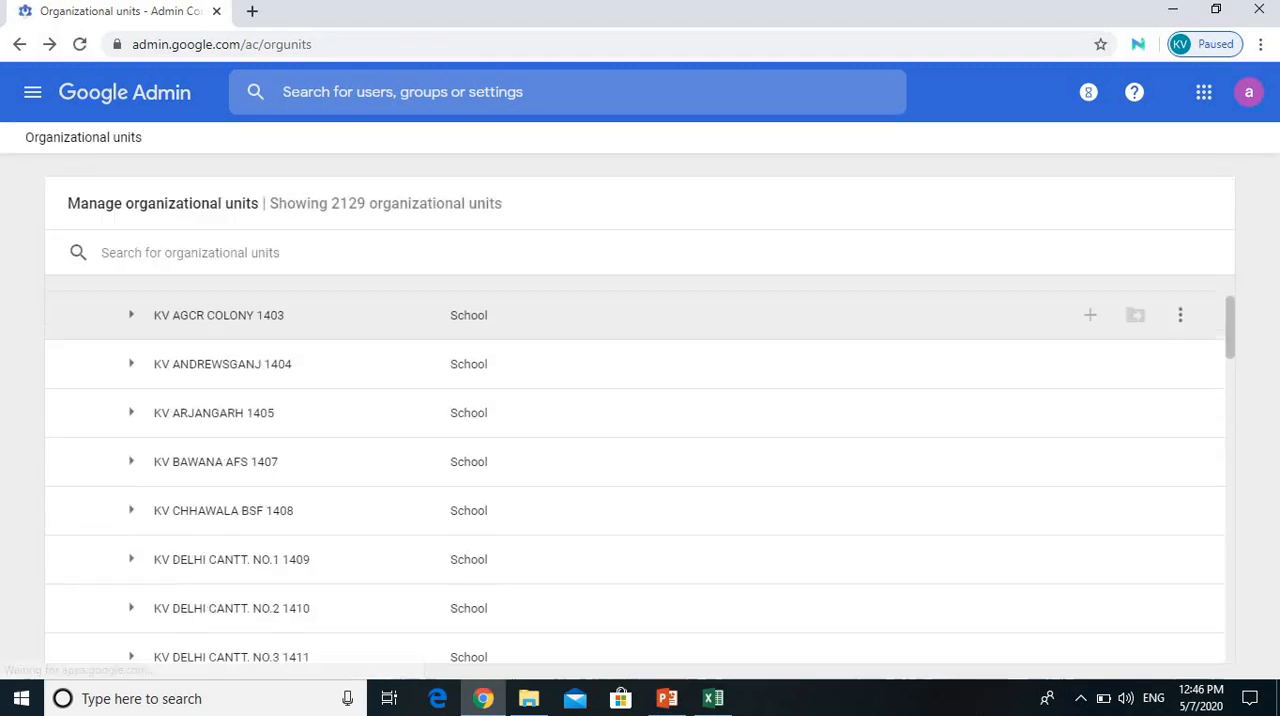
pyautogui.scroll(-1, 640, 450)
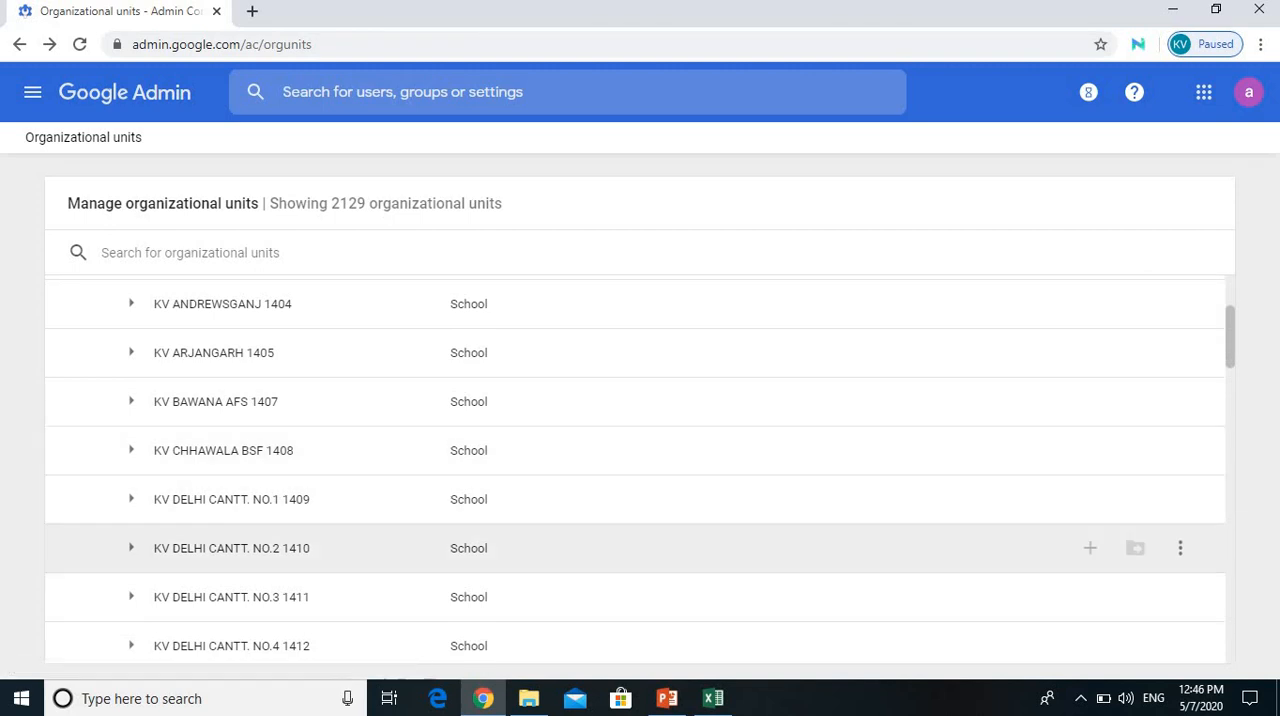
pyautogui.click(131, 548)
pyautogui.click(159, 597)
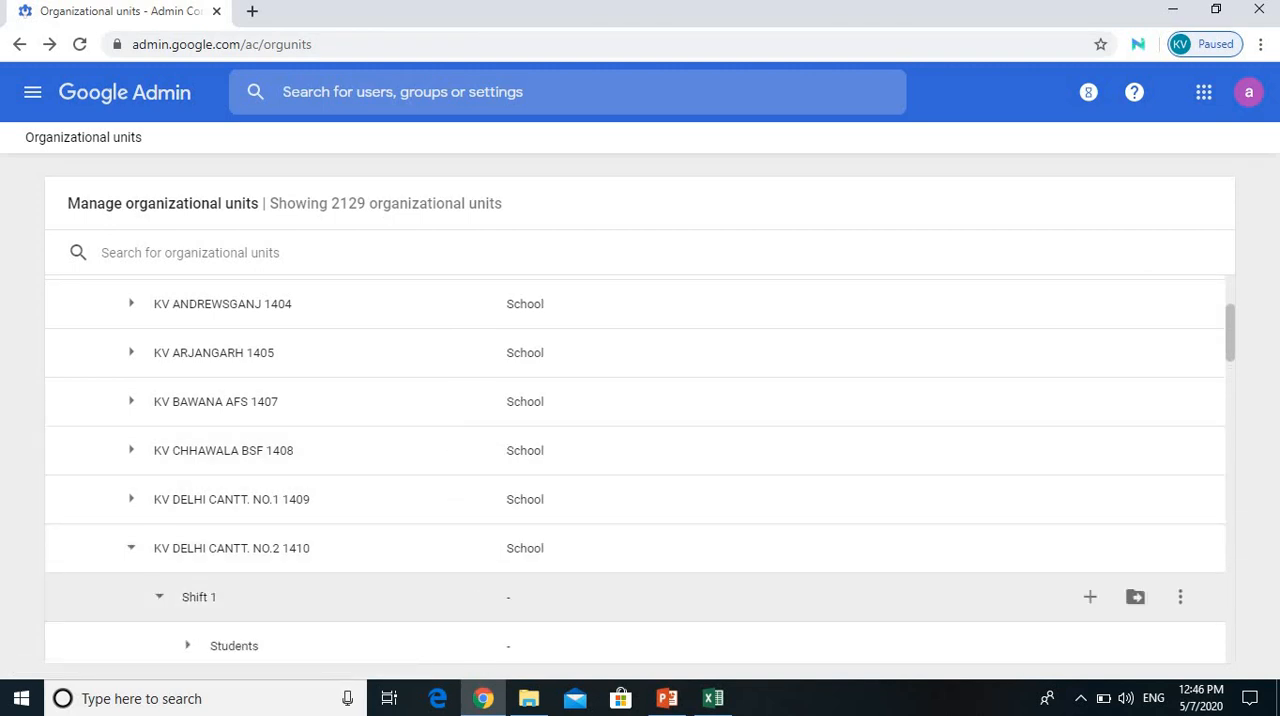
pyautogui.scroll(-2, 640, 500)
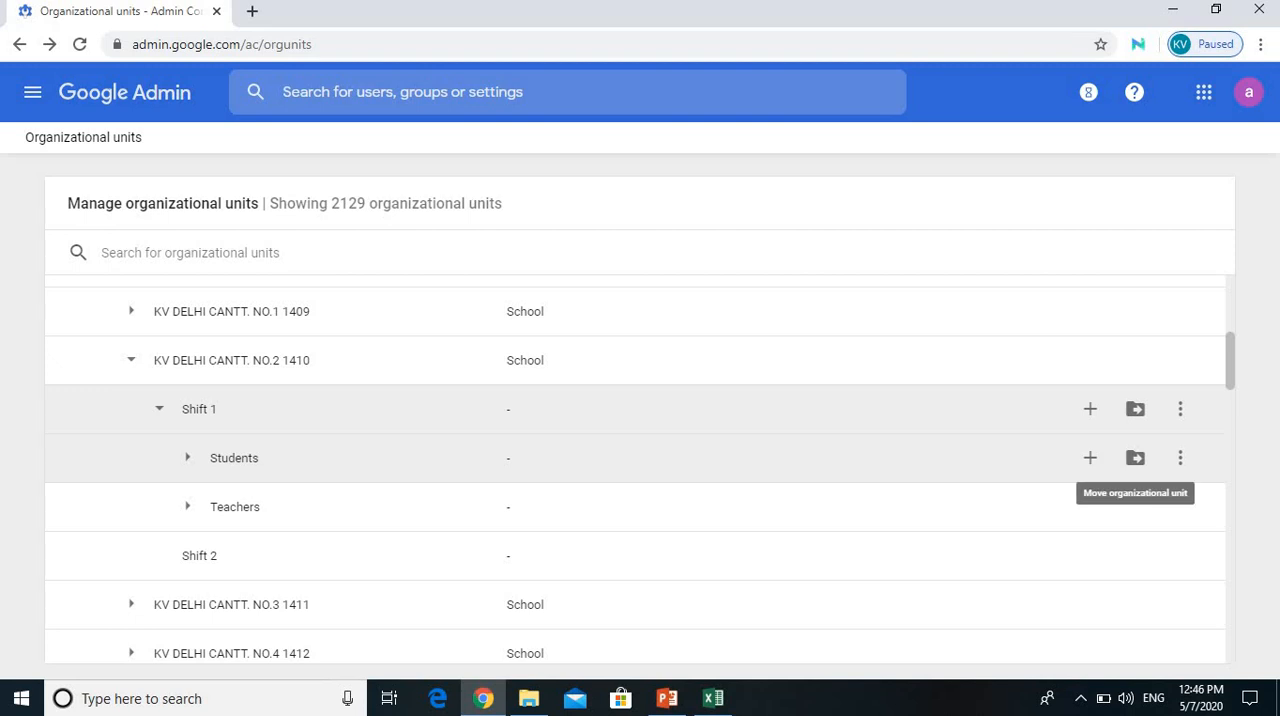
# Step: Create a new organizational unit named 6A(2020-2021) under Students in Shift 1, copying its name for reuse
pyautogui.click(1090, 457)
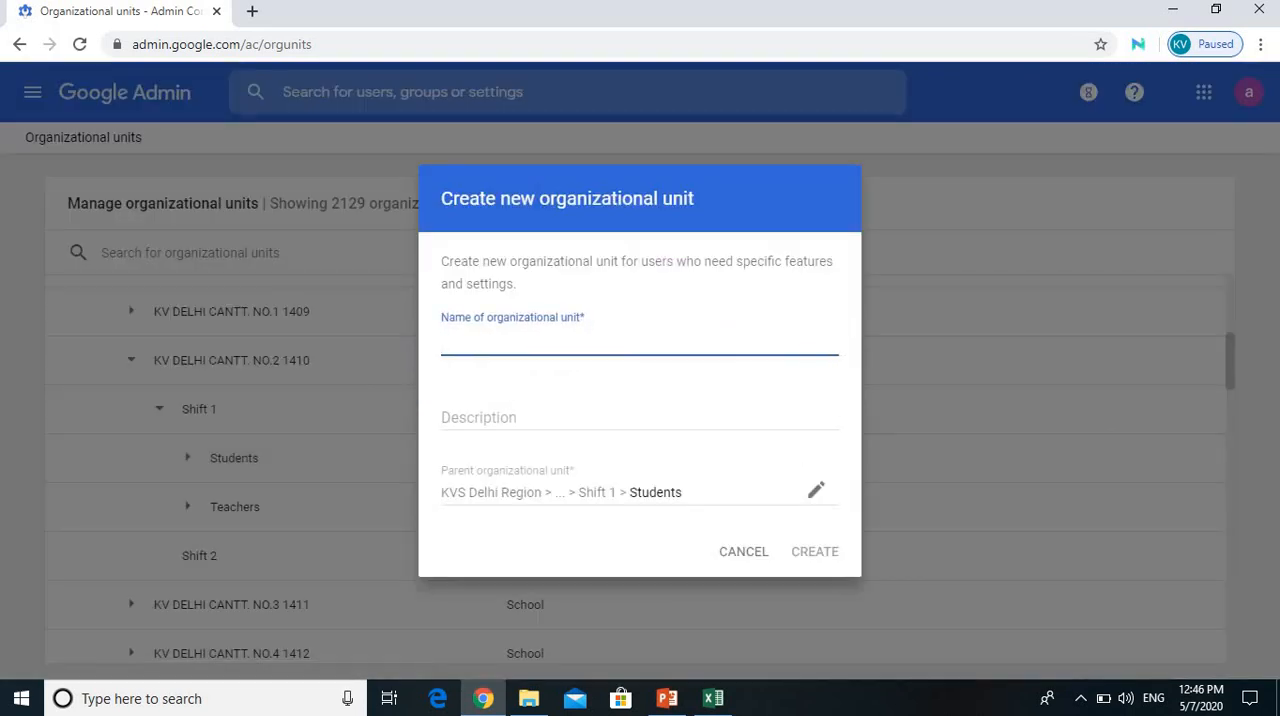
pyautogui.write('6A(2020')
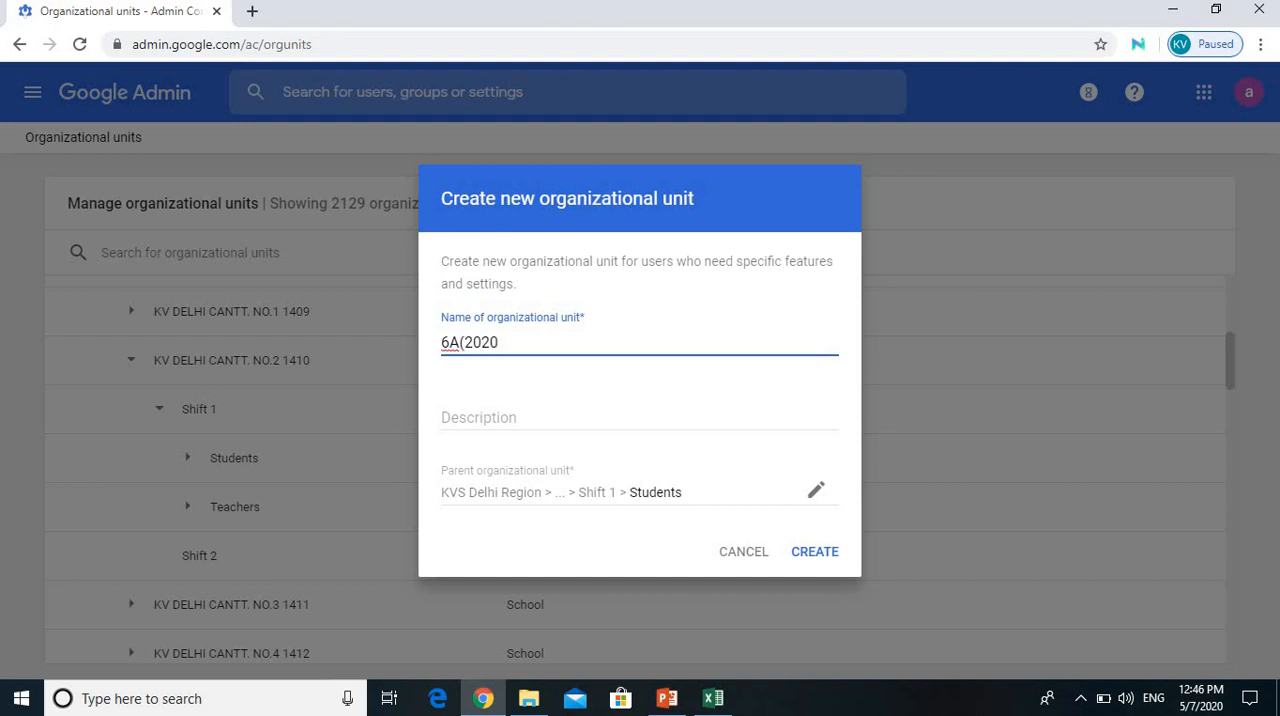
pyautogui.write('-2021)')
pyautogui.hotkey('ctrl', 'shift', 'Left')
pyautogui.hotkey('ctrl', 'shift', 'Left')
pyautogui.hotkey('ctrl', 'shift', 'Left')
pyautogui.hotkey('ctrl', 'c')
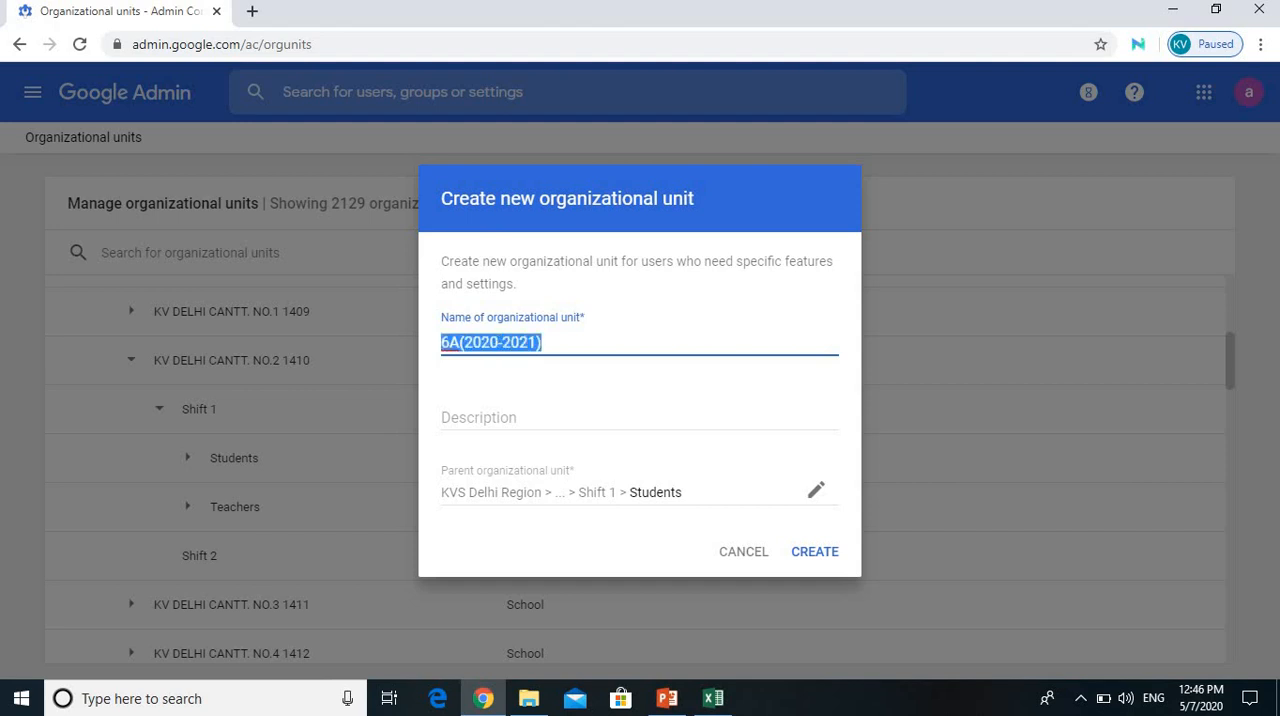
pyautogui.press('Return')
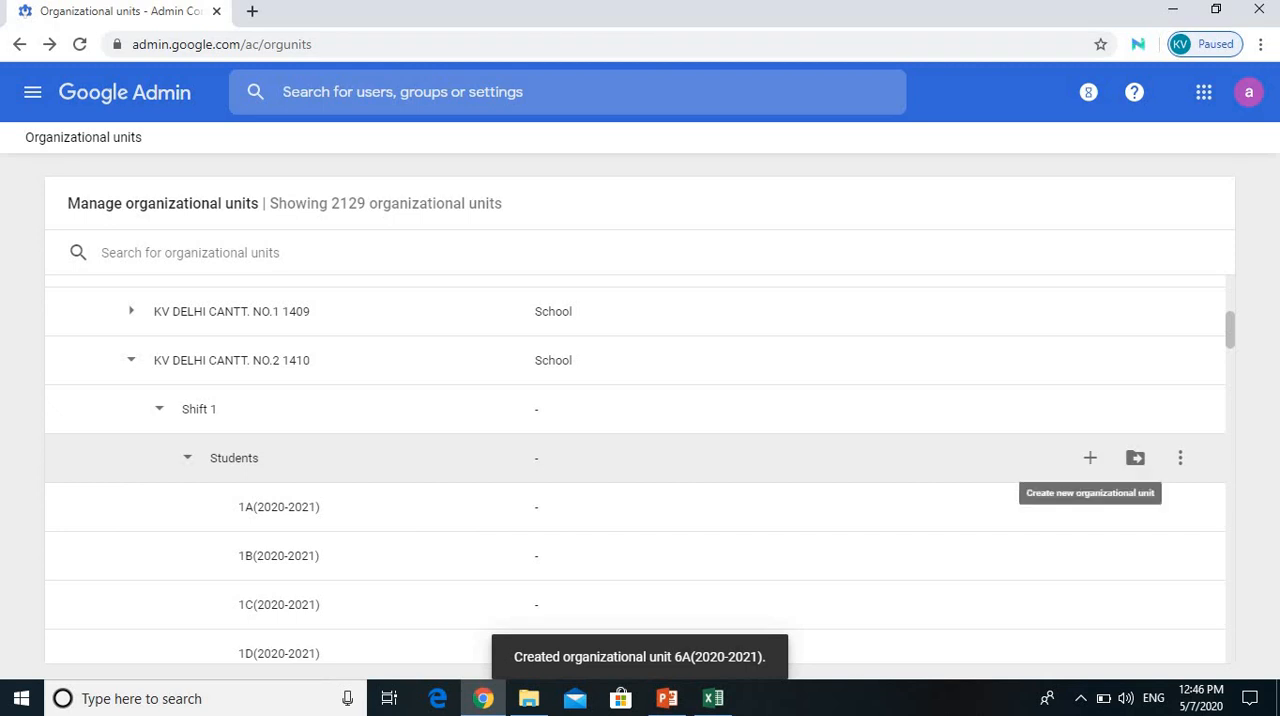
# Step: Create a new organizational unit named 6B(2020-2021) under Students in Shift 1, reusing the copied class name
pyautogui.click(1090, 457)
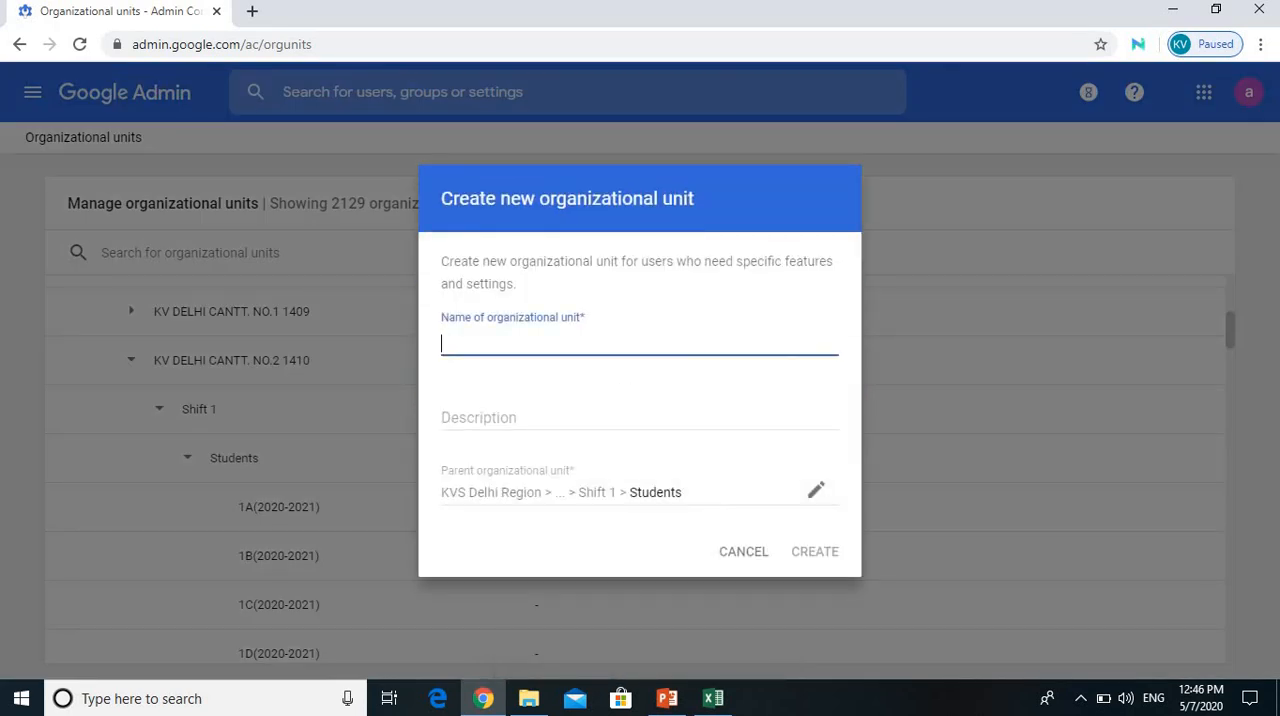
pyautogui.hotkey('ctrl', 'v')
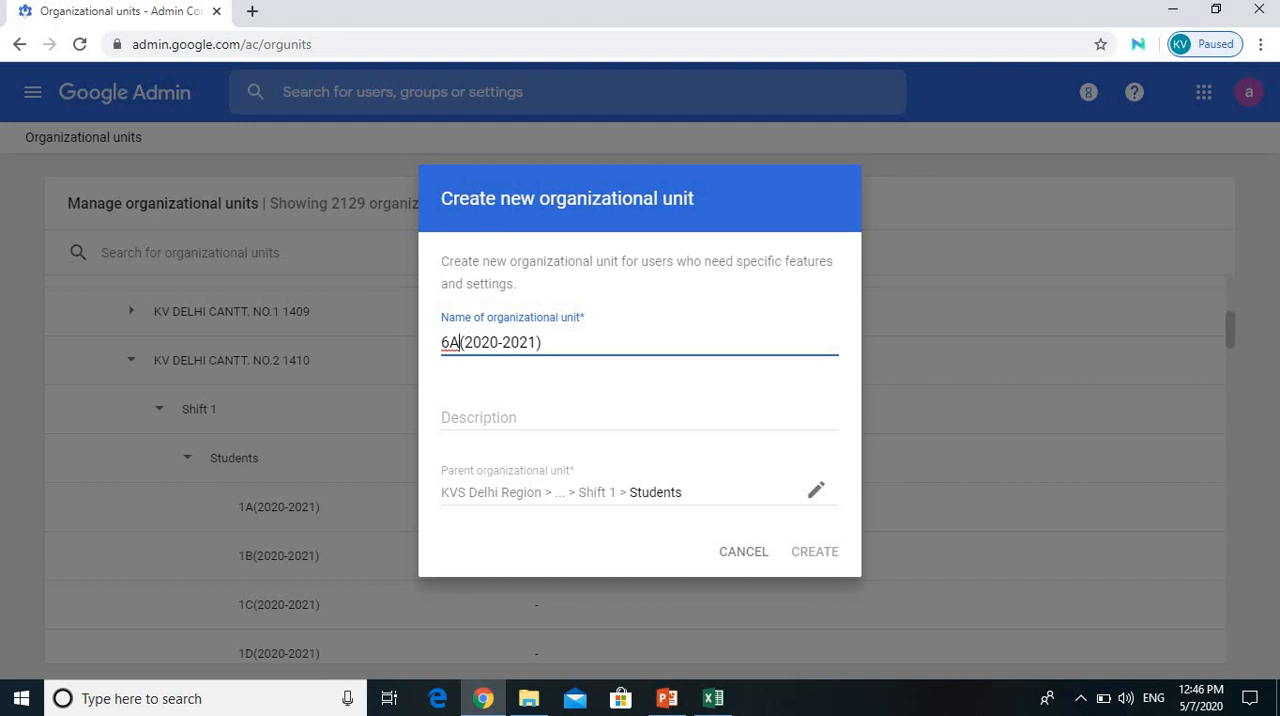
pyautogui.press('BackSpace')
pyautogui.write('B')
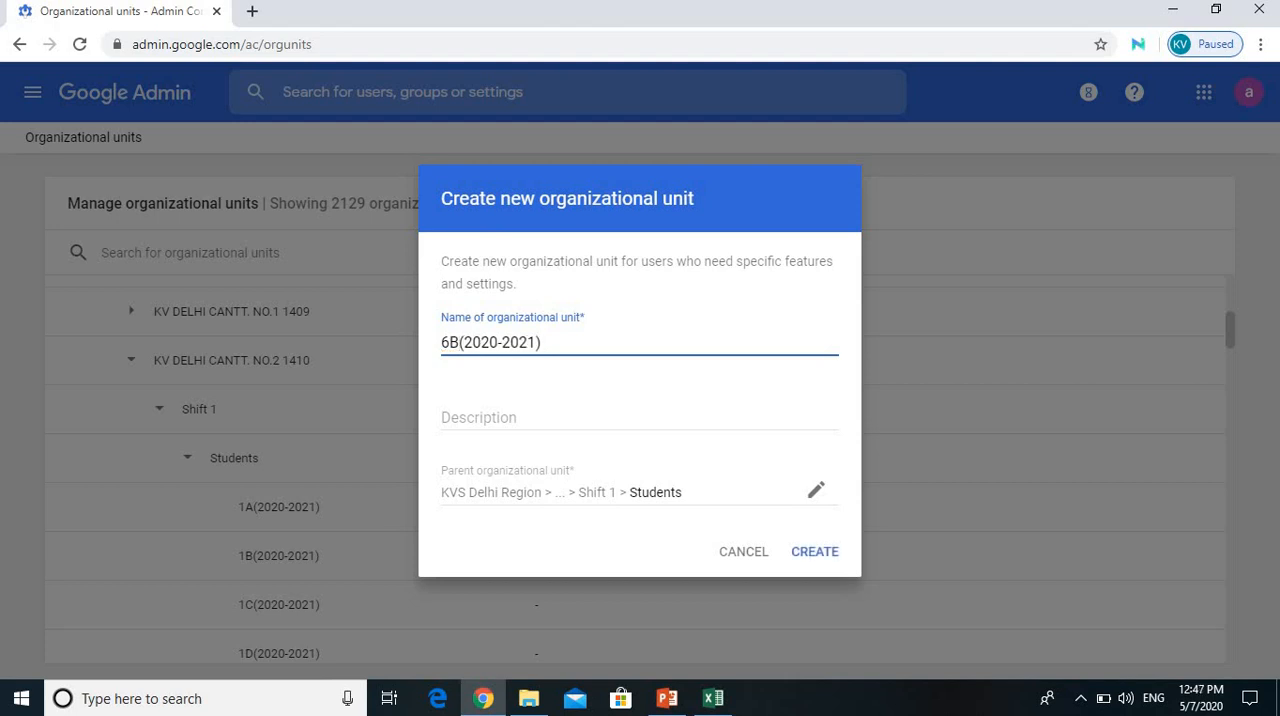
pyautogui.hotkey('ctrl', 'a')
pyautogui.hotkey('ctrl', 'c')
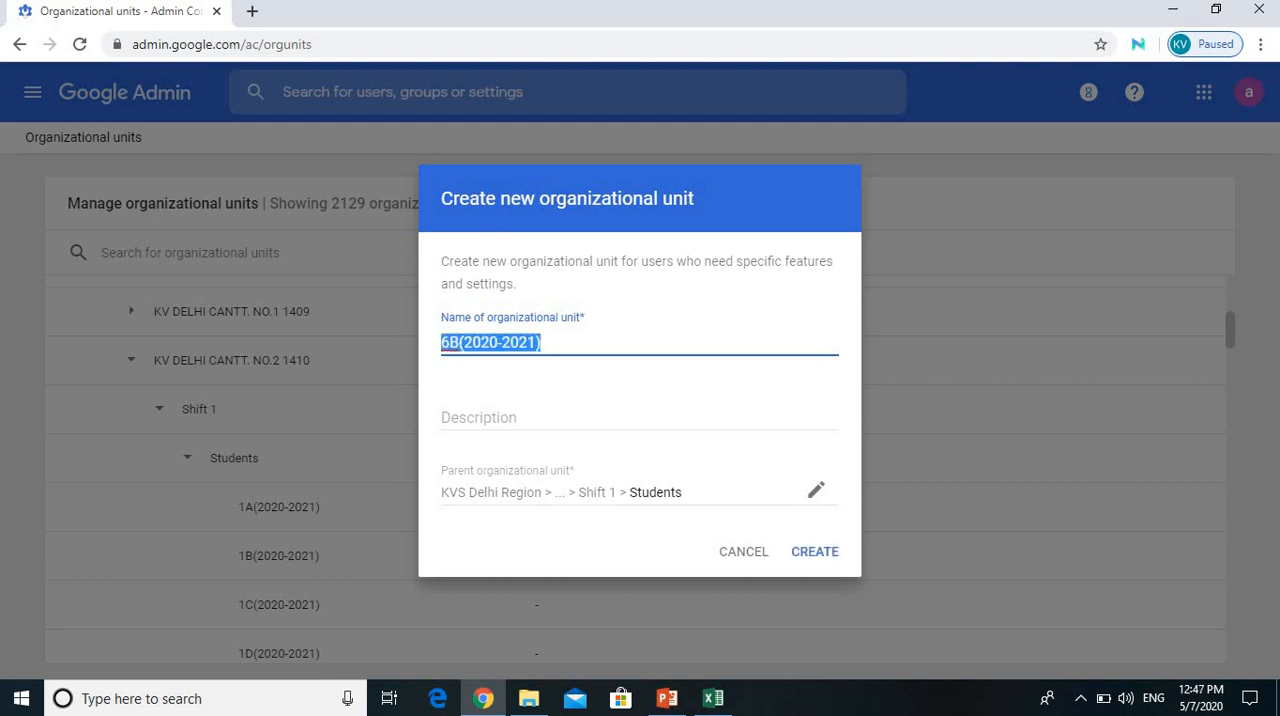
pyautogui.press('Return')
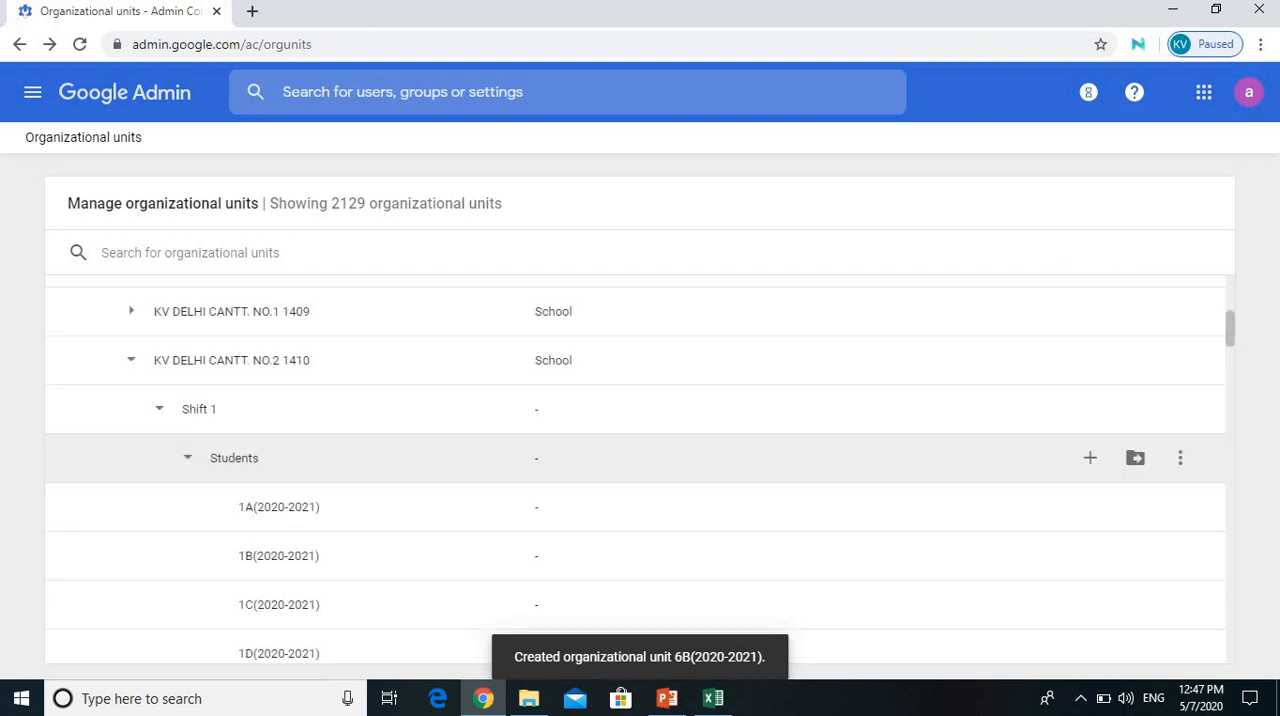
pyautogui.click(1090, 457)
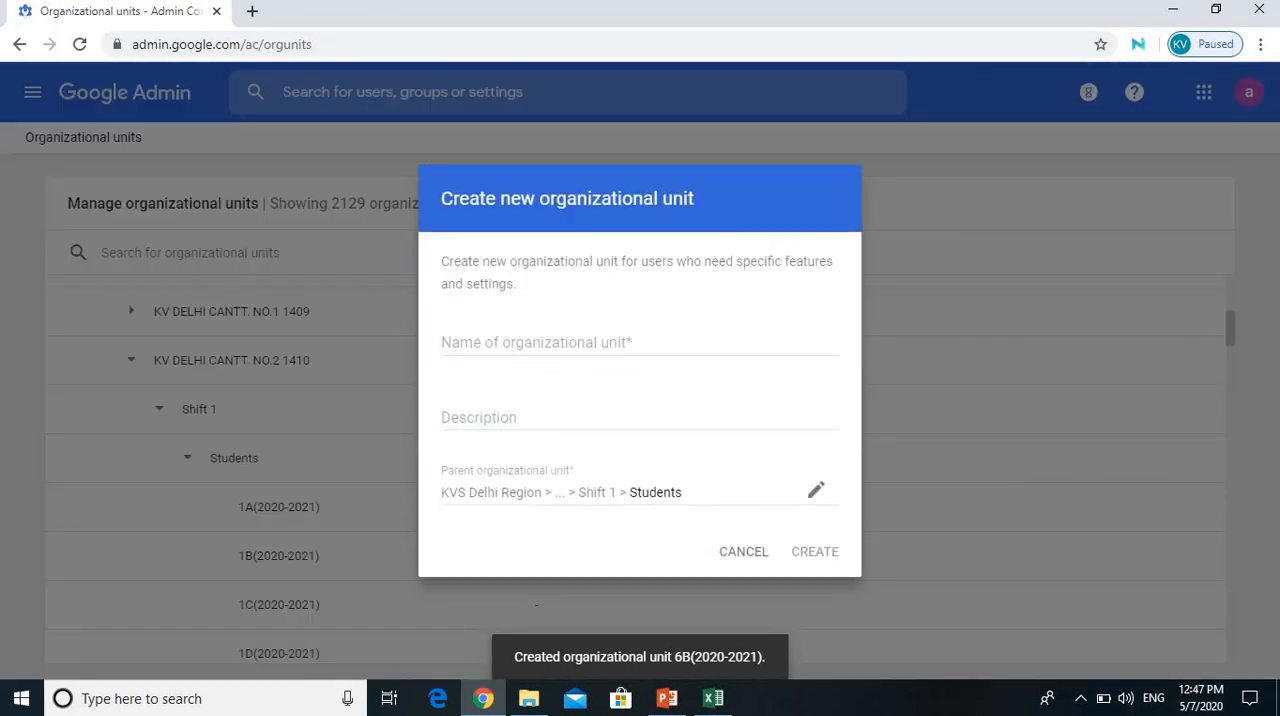
pyautogui.hotkey('ctrl', 'v')
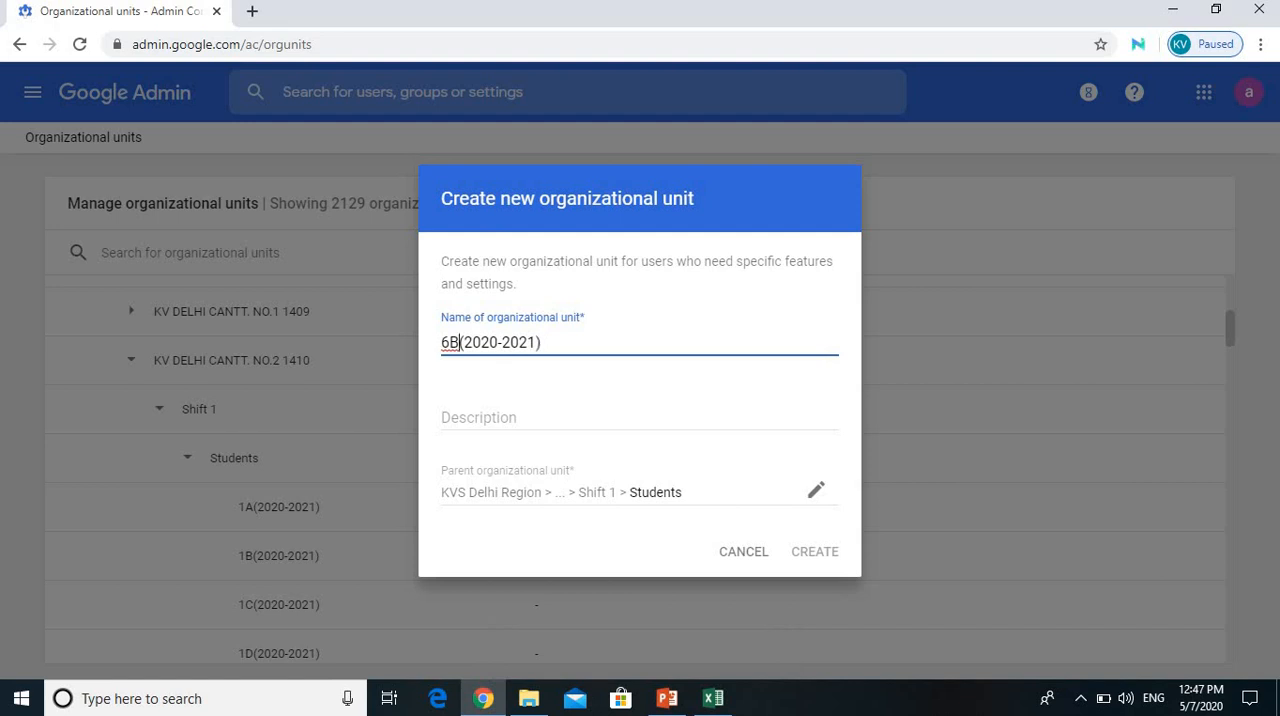
pyautogui.press('Return')
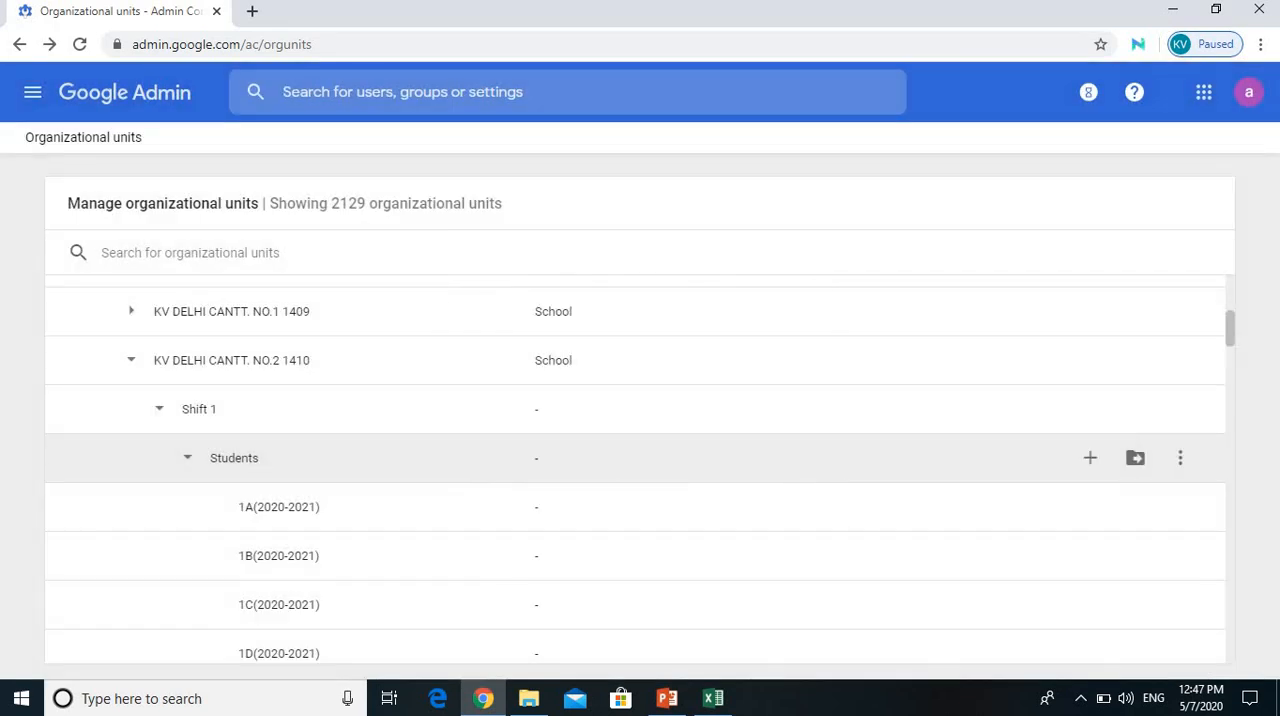
# Step: Create a new organizational unit named 6C(2020-2021) under Students in Shift 1, reusing the copied class name
pyautogui.click(1090, 457)
pyautogui.hotkey('ctrl', 'v')
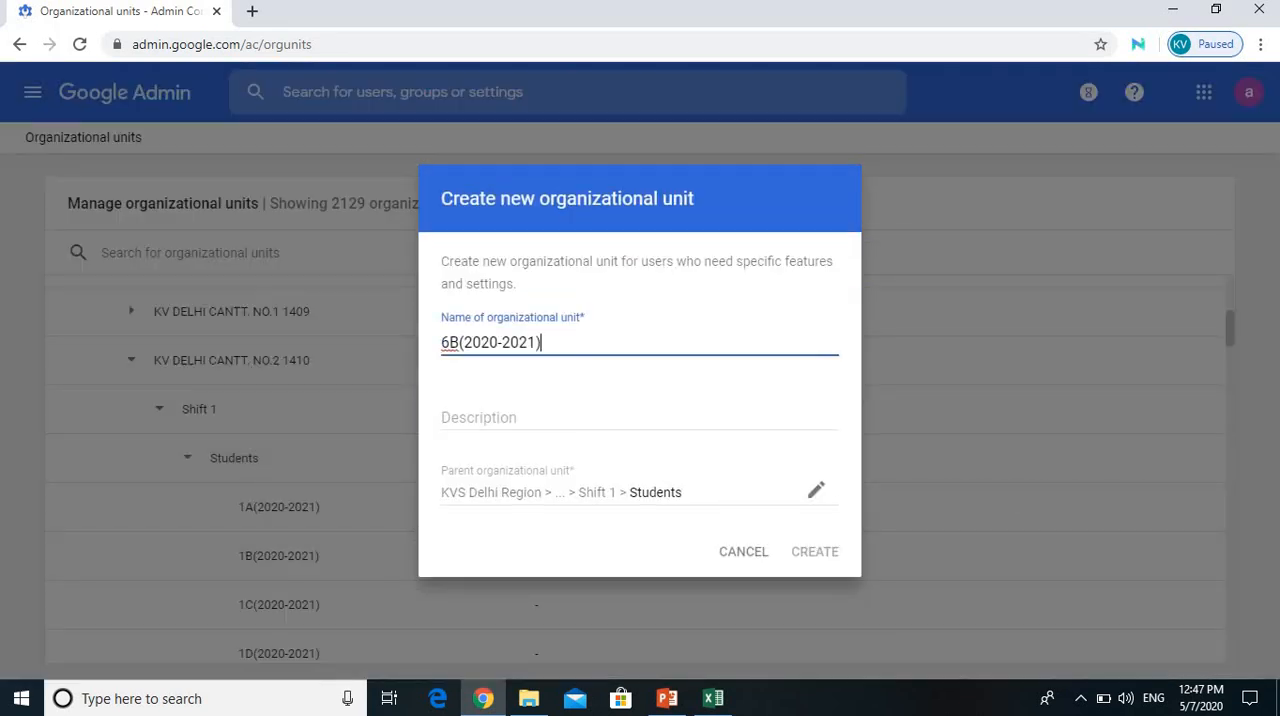
pyautogui.click(460, 342)
pyautogui.press('BackSpace')
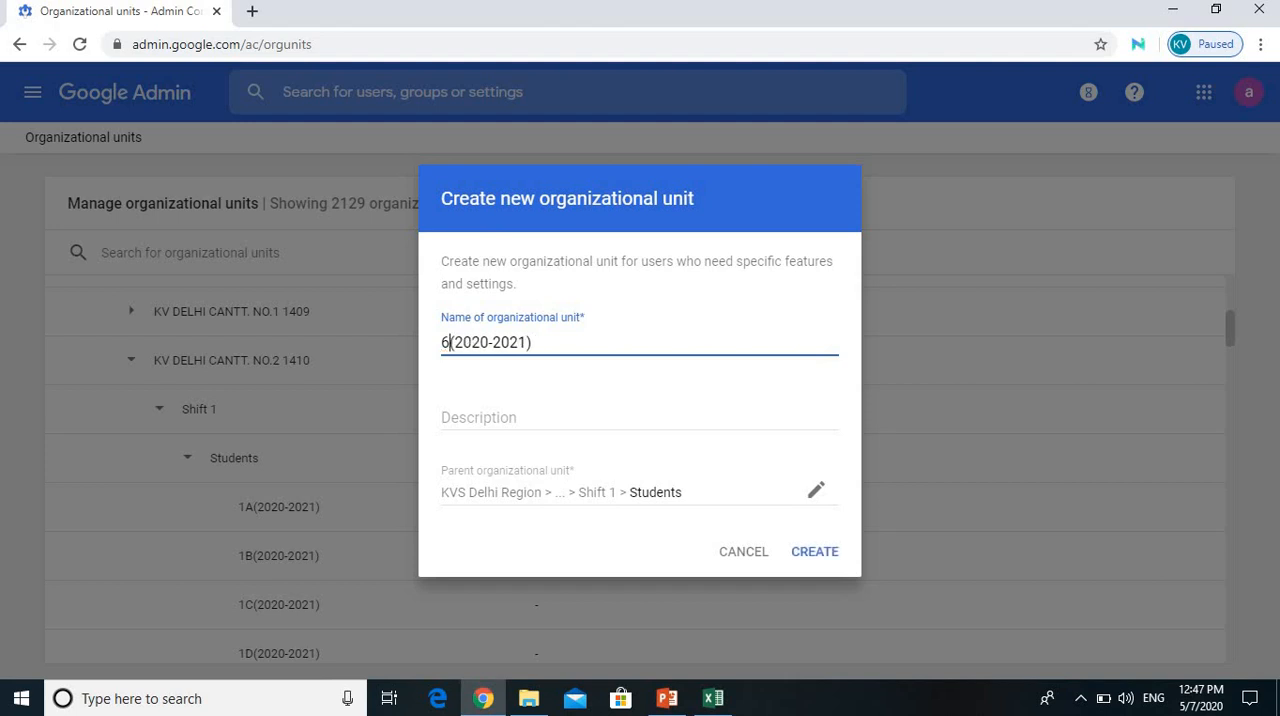
pyautogui.write('C')
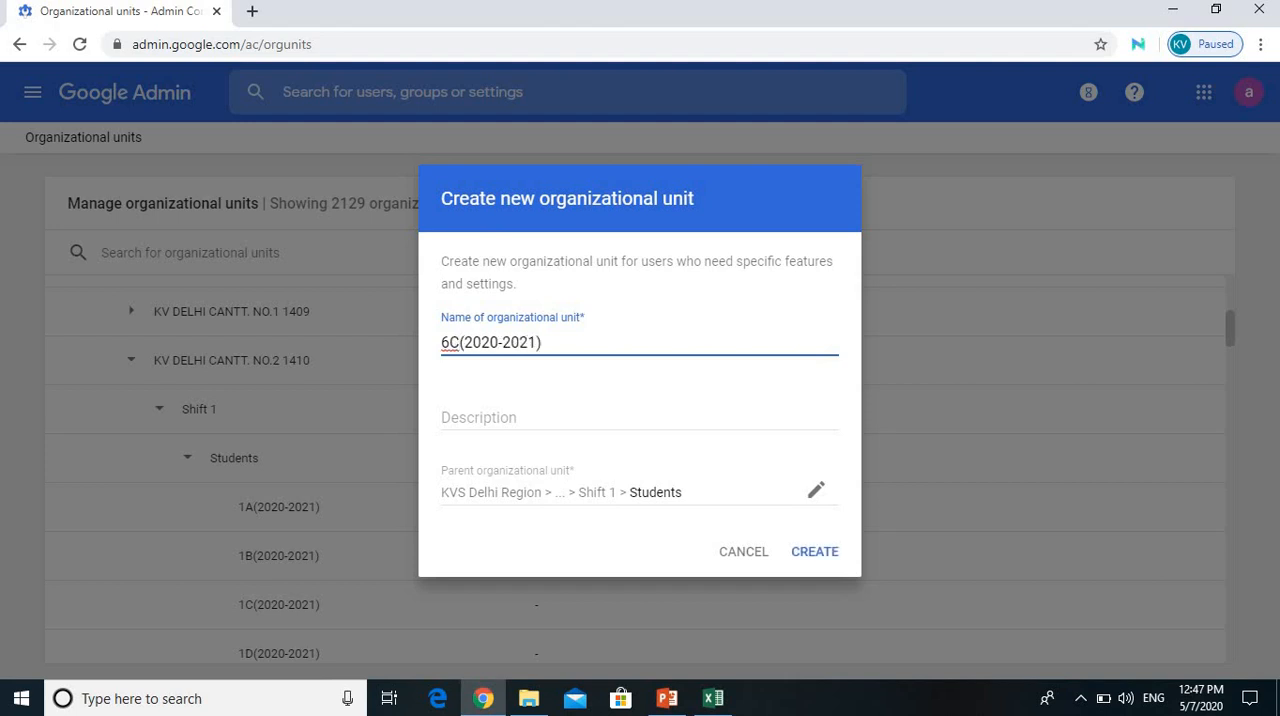
pyautogui.click(815, 552)
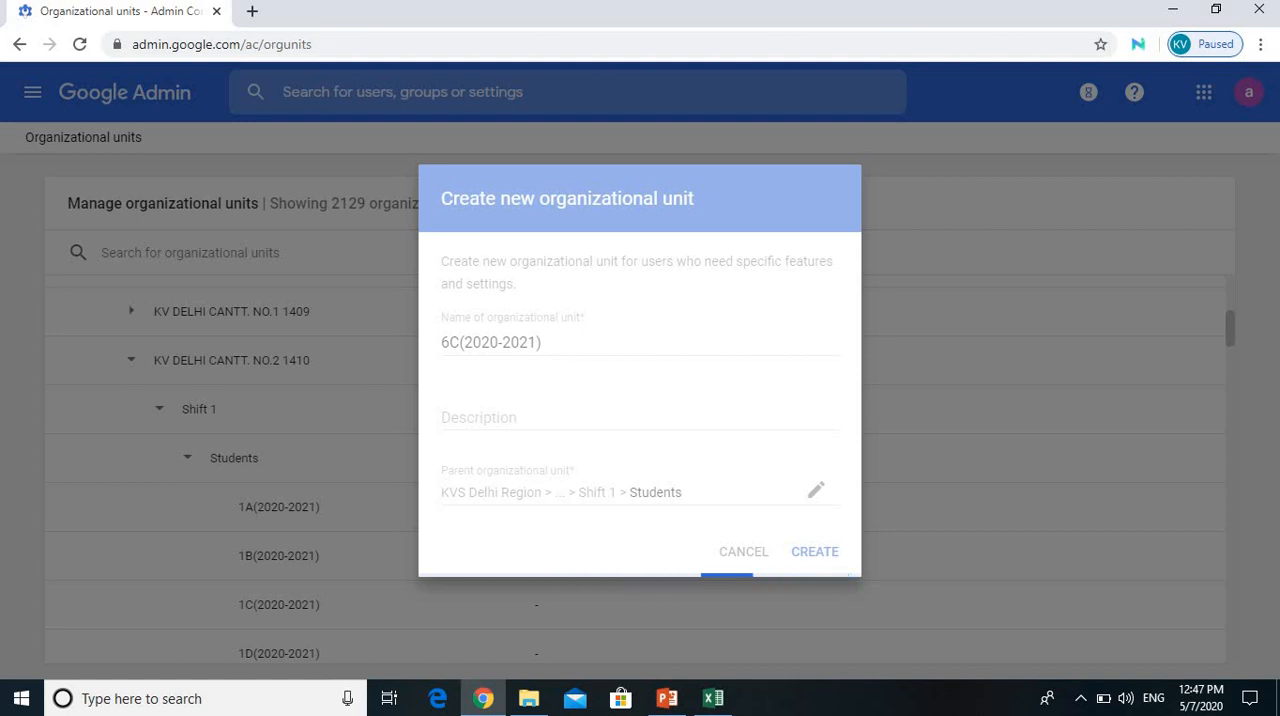
# Step: Check the class units under Students for the new 6C(2020-2021) unit and reload the organizational units page
pyautogui.scroll(-4, 640, 420)
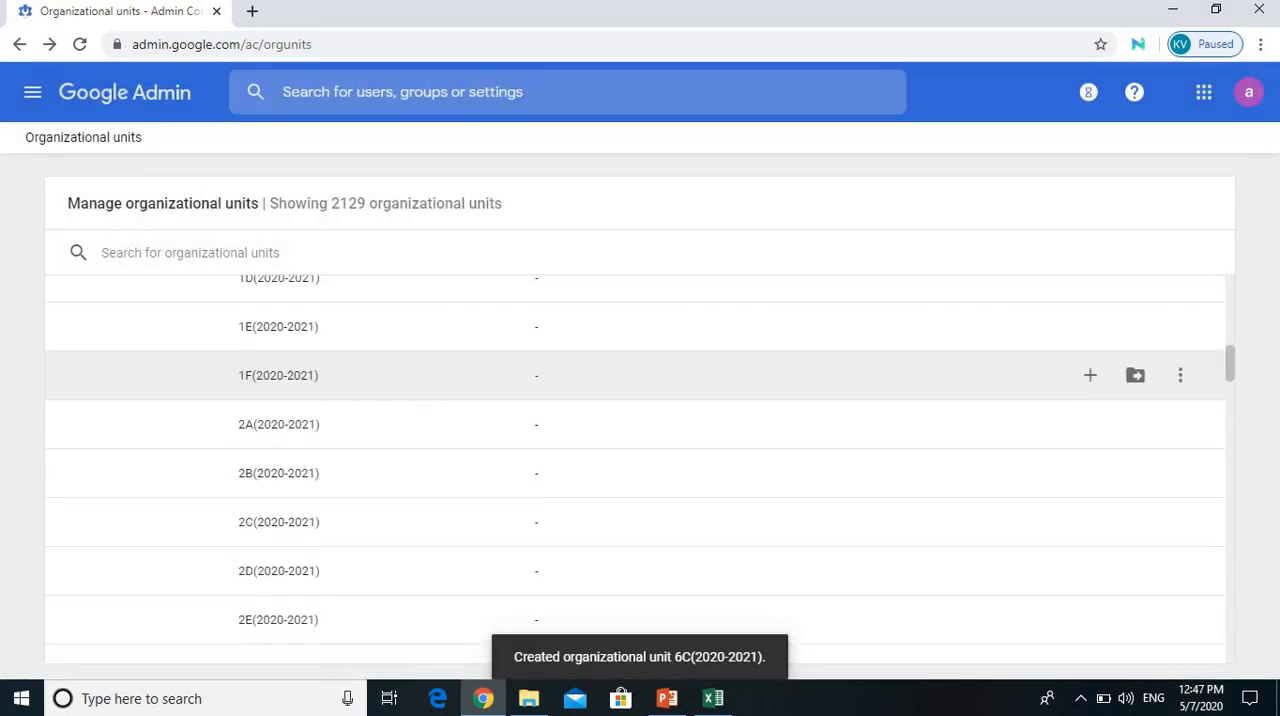
pyautogui.scroll(-10, 640, 420)
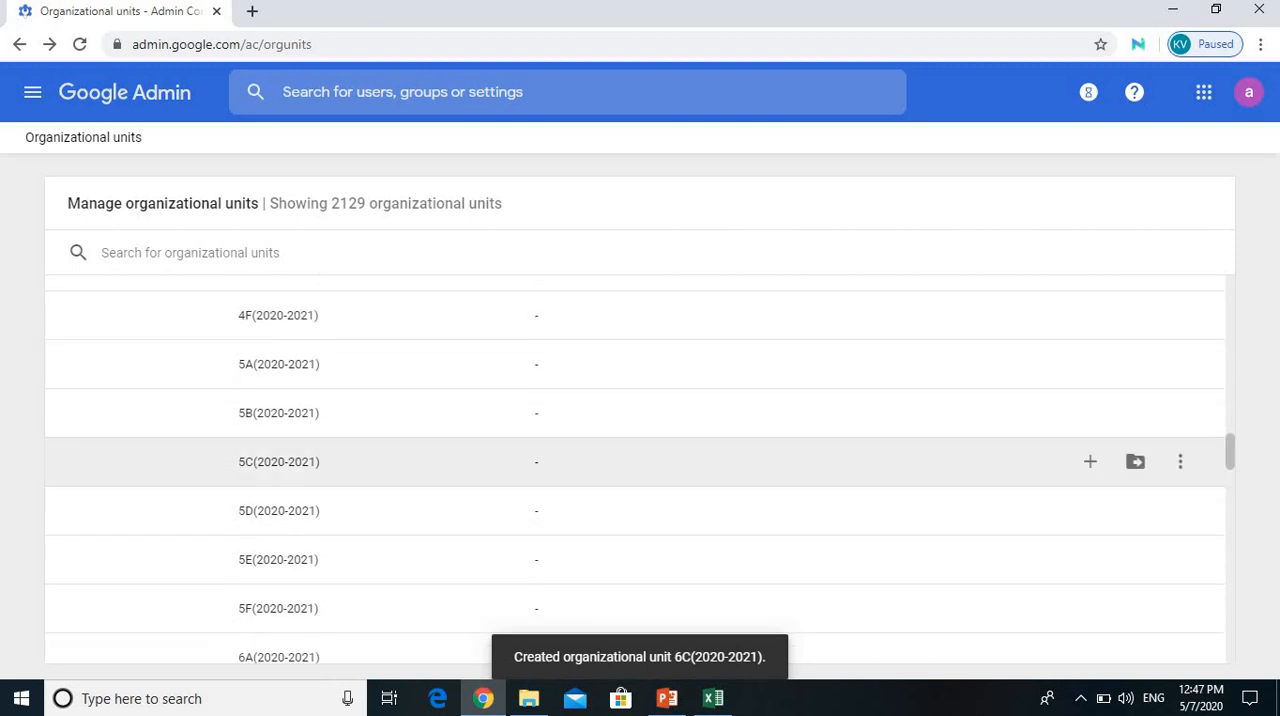
pyautogui.scroll(-3, 640, 461)
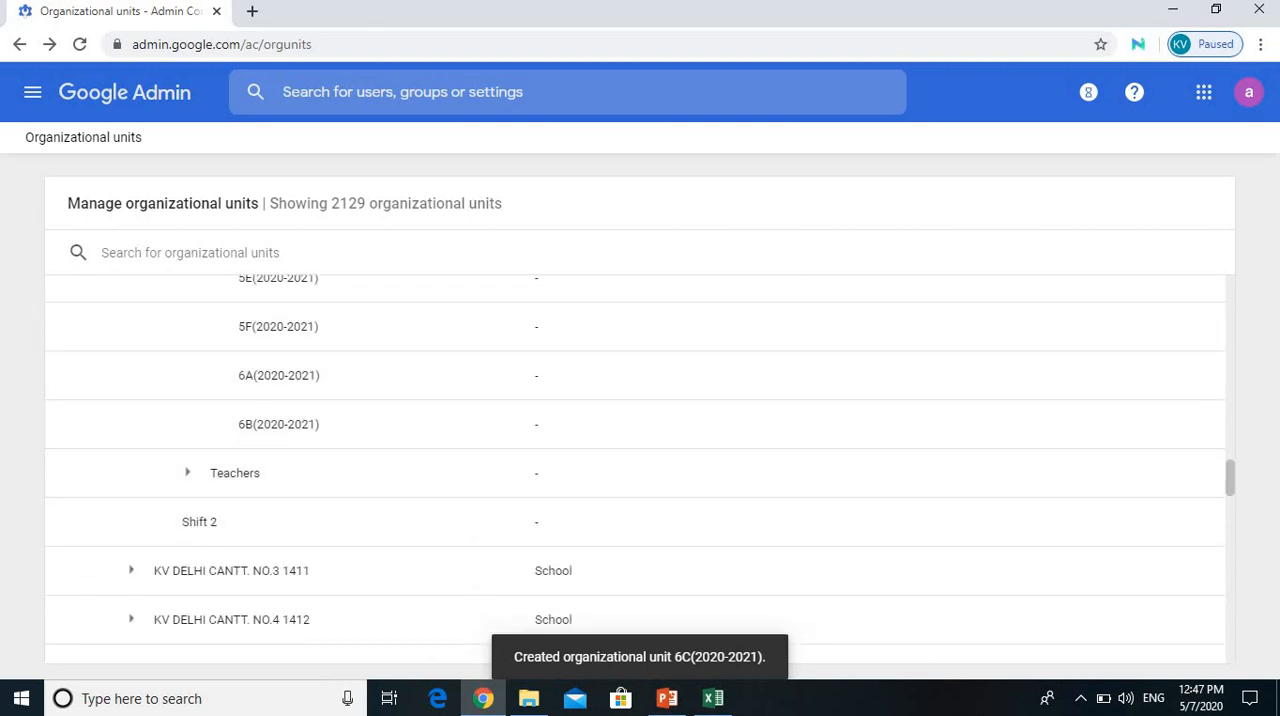
pyautogui.click(80, 44)
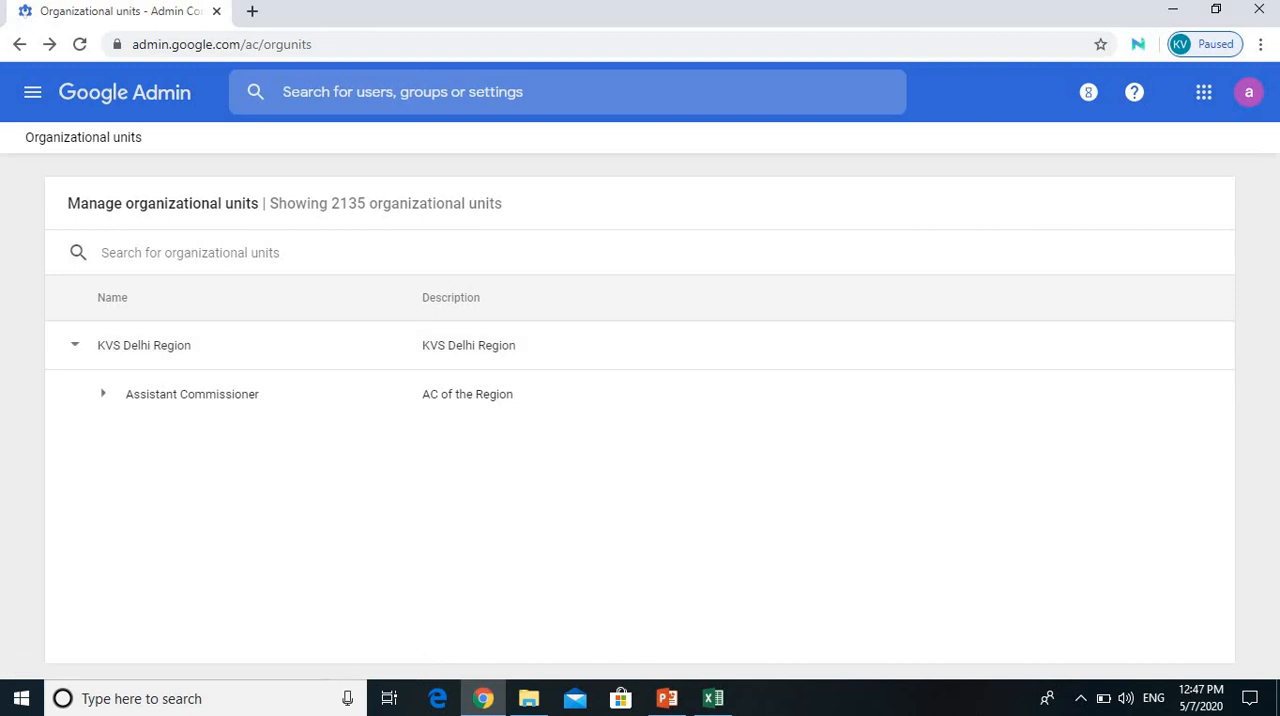
# Step: Reopen the organizational units from the admin home and expand KV DELHI CANTT. NO.2 1410 down to the units under Shift 1
pyautogui.click(125, 92)
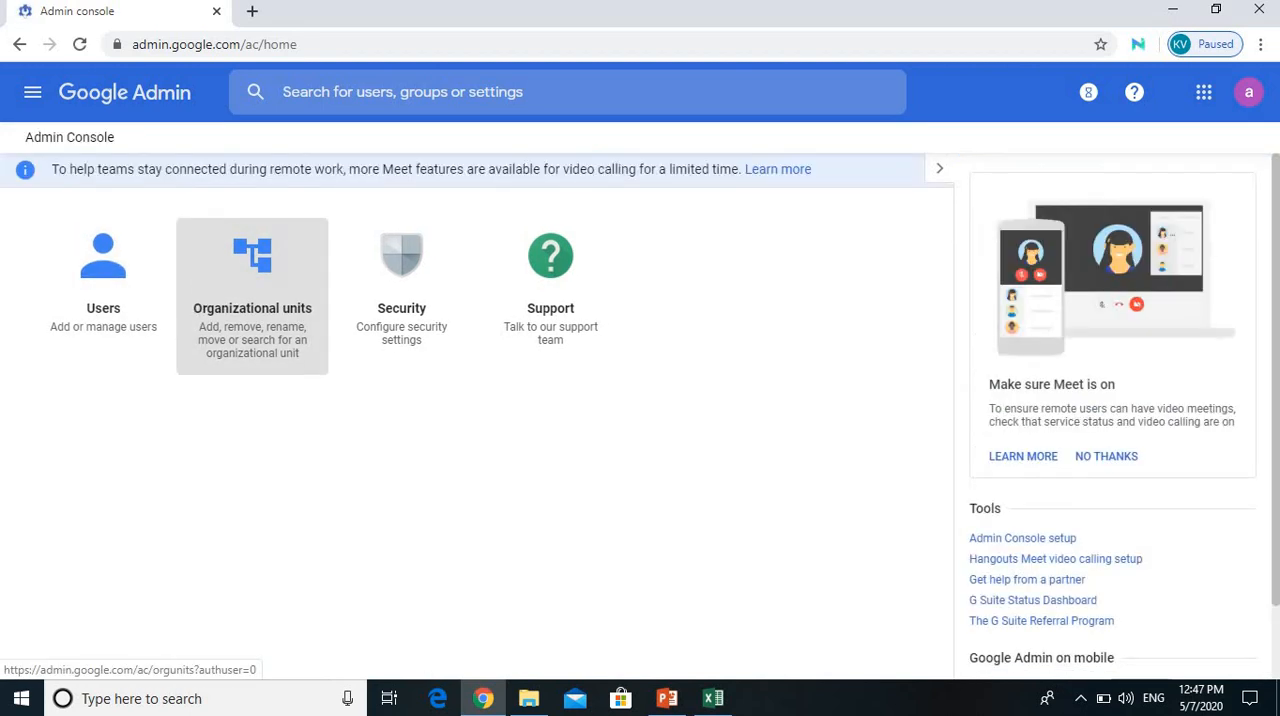
pyautogui.click(103, 296)
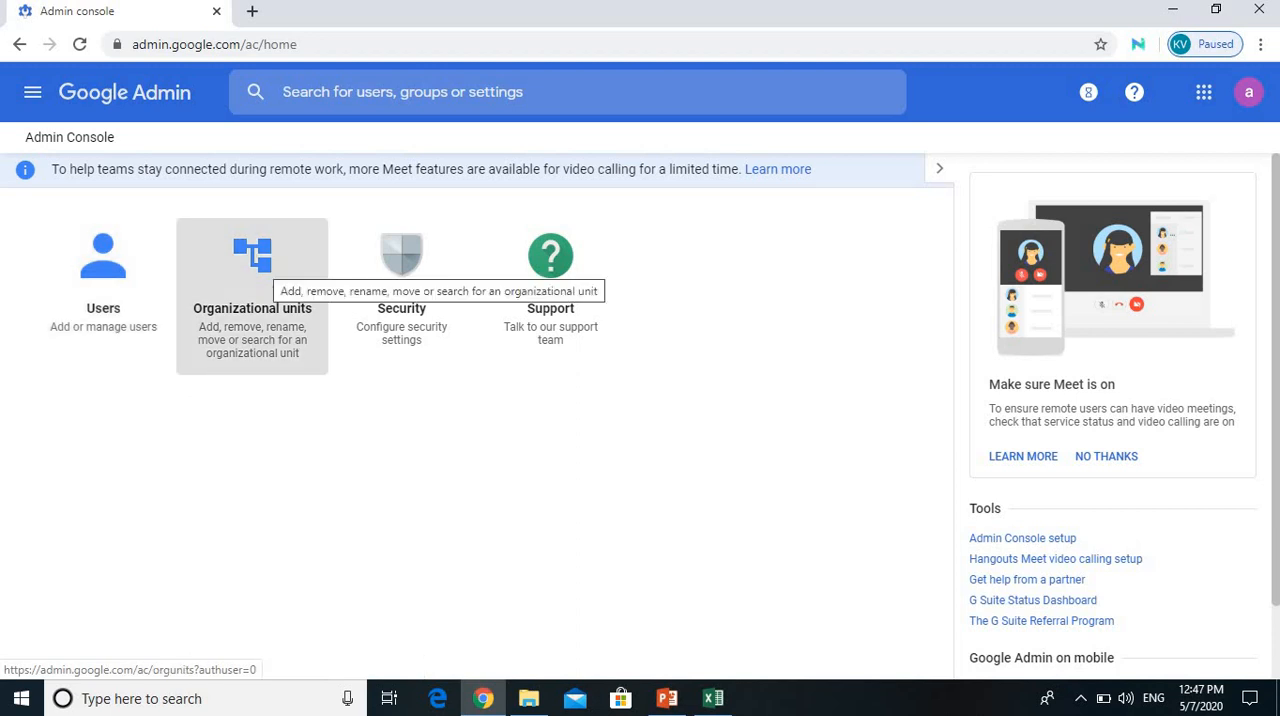
pyautogui.click(270, 262)
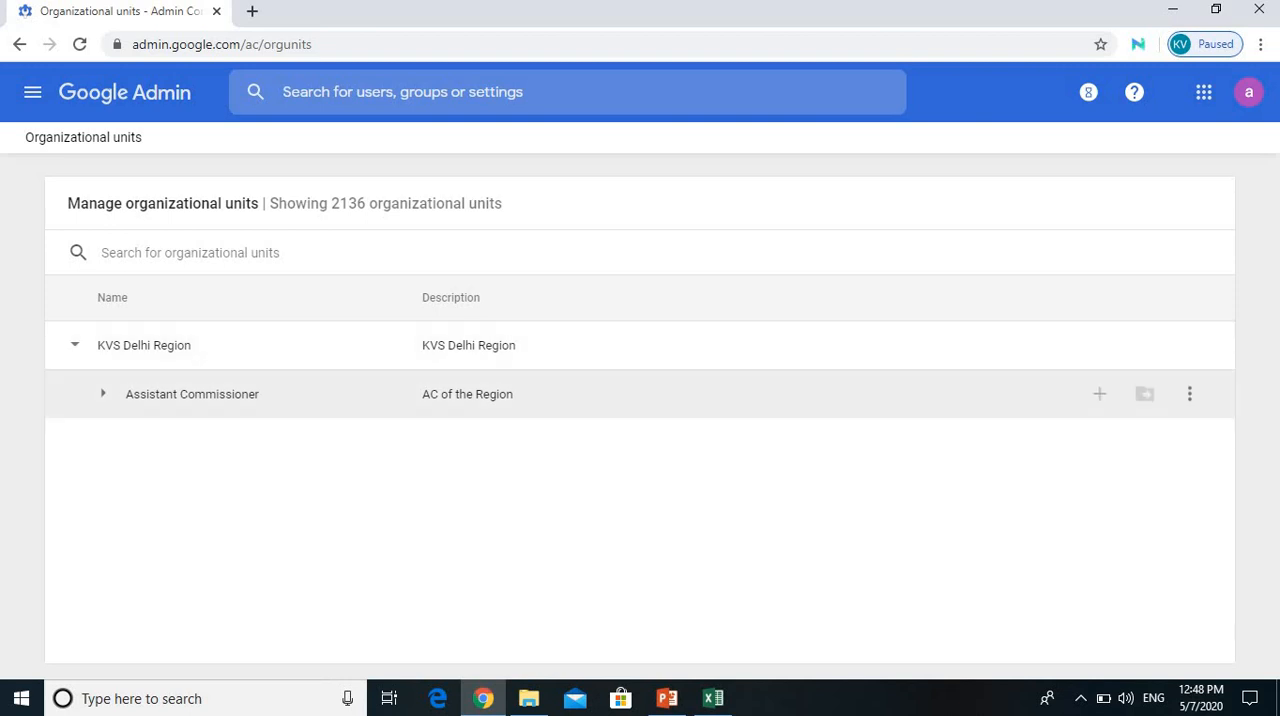
pyautogui.click(102, 394)
pyautogui.scroll(-5, 640, 409)
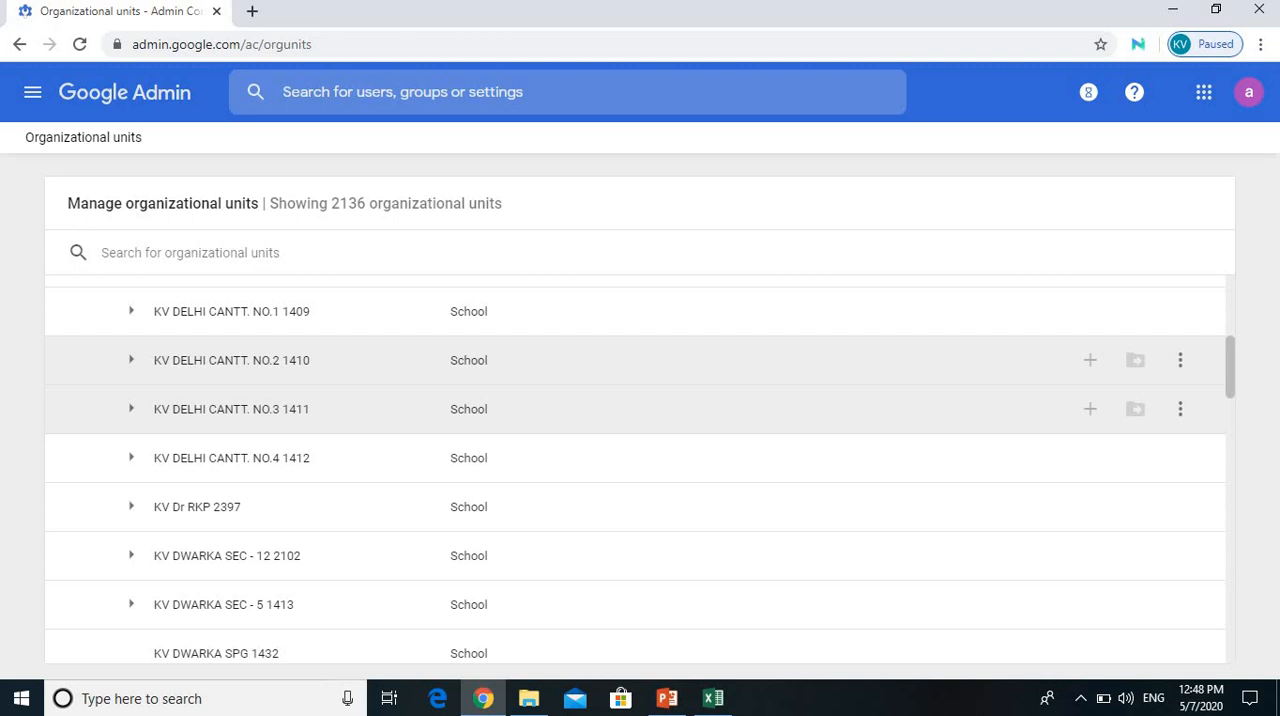
pyautogui.click(131, 360)
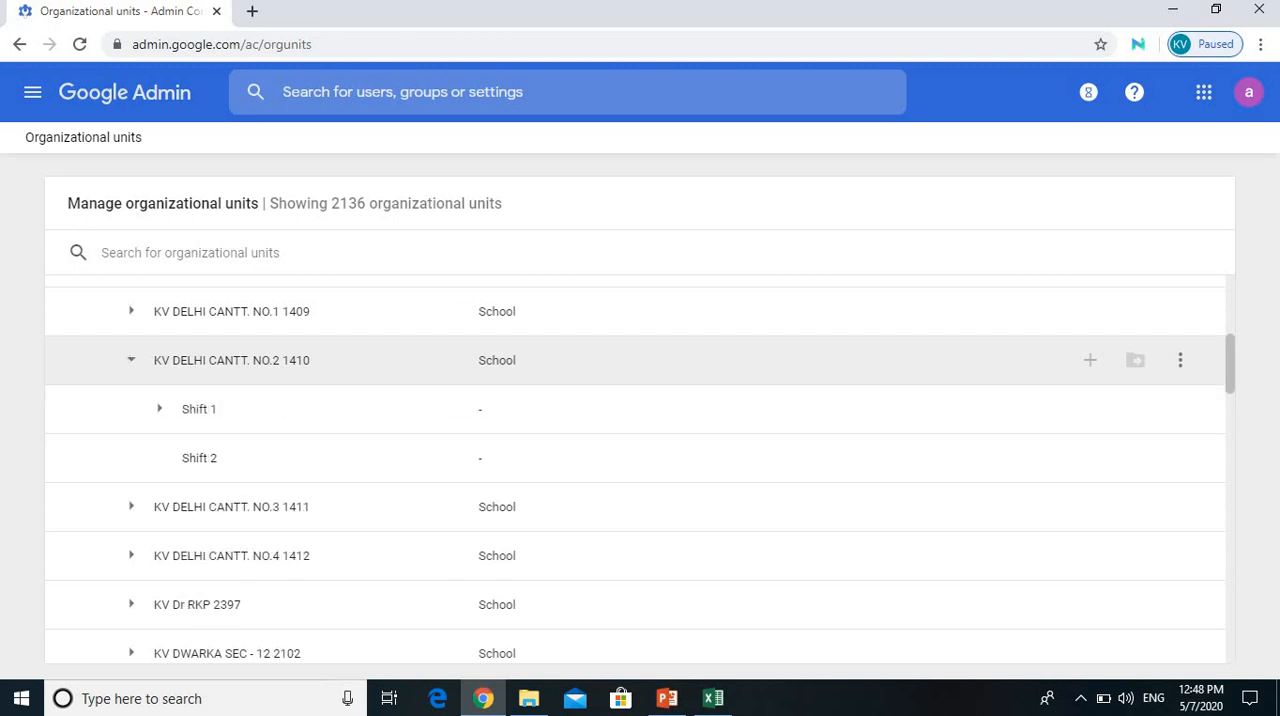
pyautogui.click(159, 409)
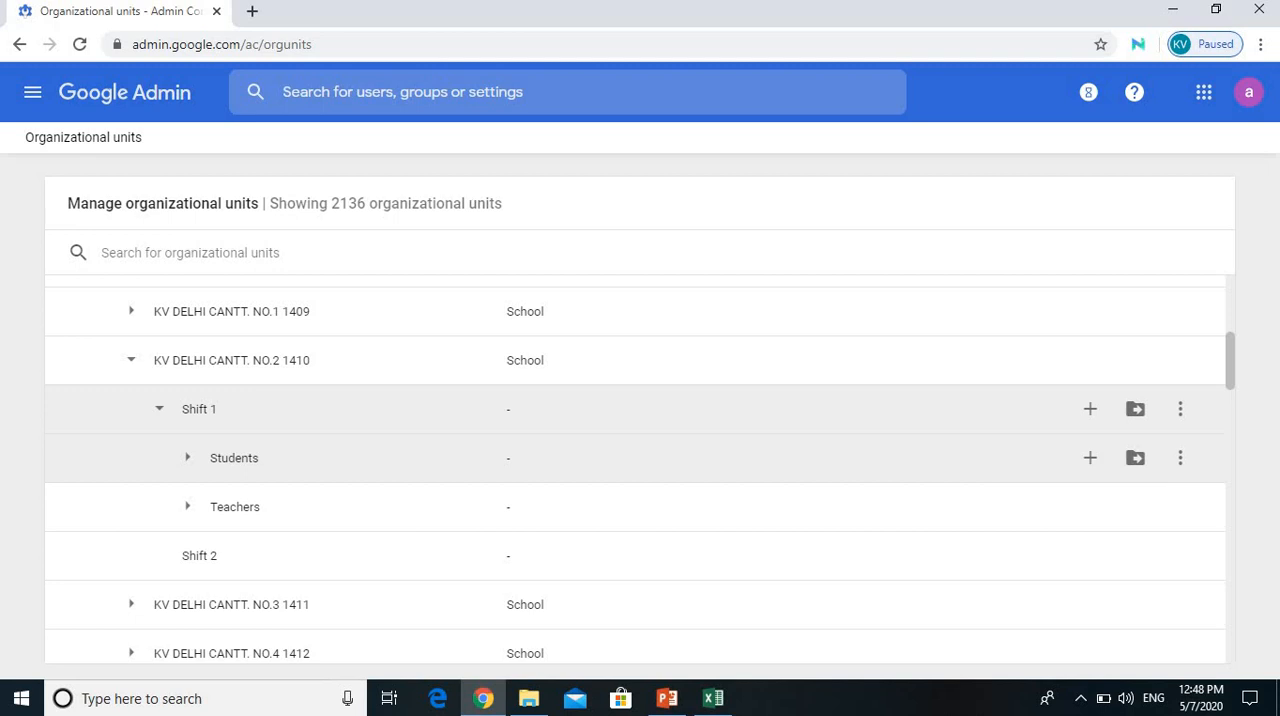
# Step: Open the user list from the admin home and expand its organization tree down to Shift 1 of KV DELHI CANTT. NO.2 1410
pyautogui.click(142, 93)
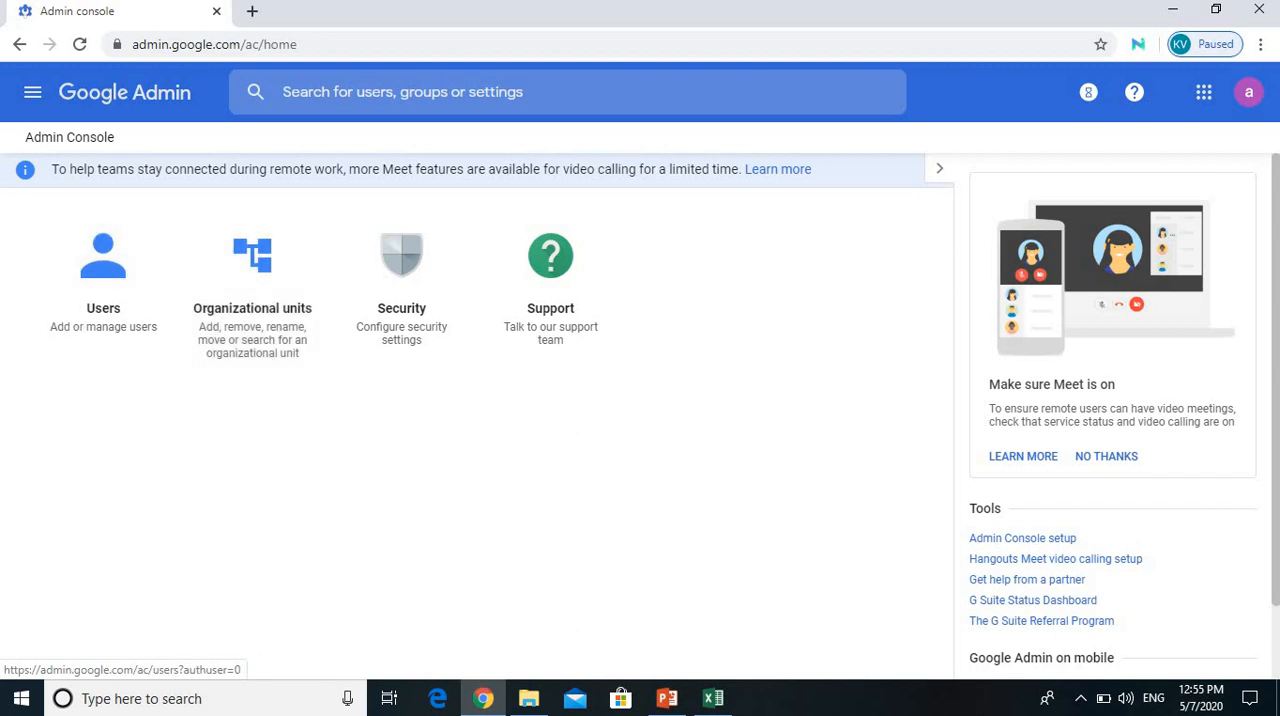
pyautogui.click(124, 92)
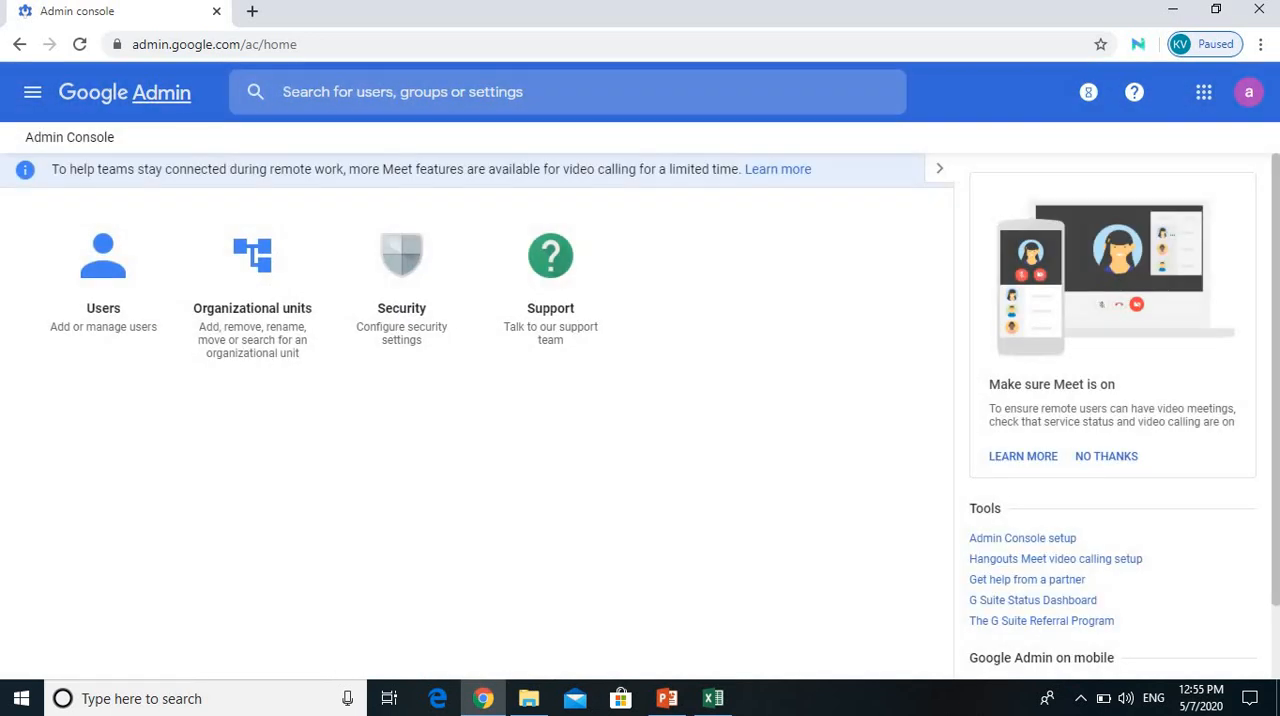
pyautogui.click(103, 280)
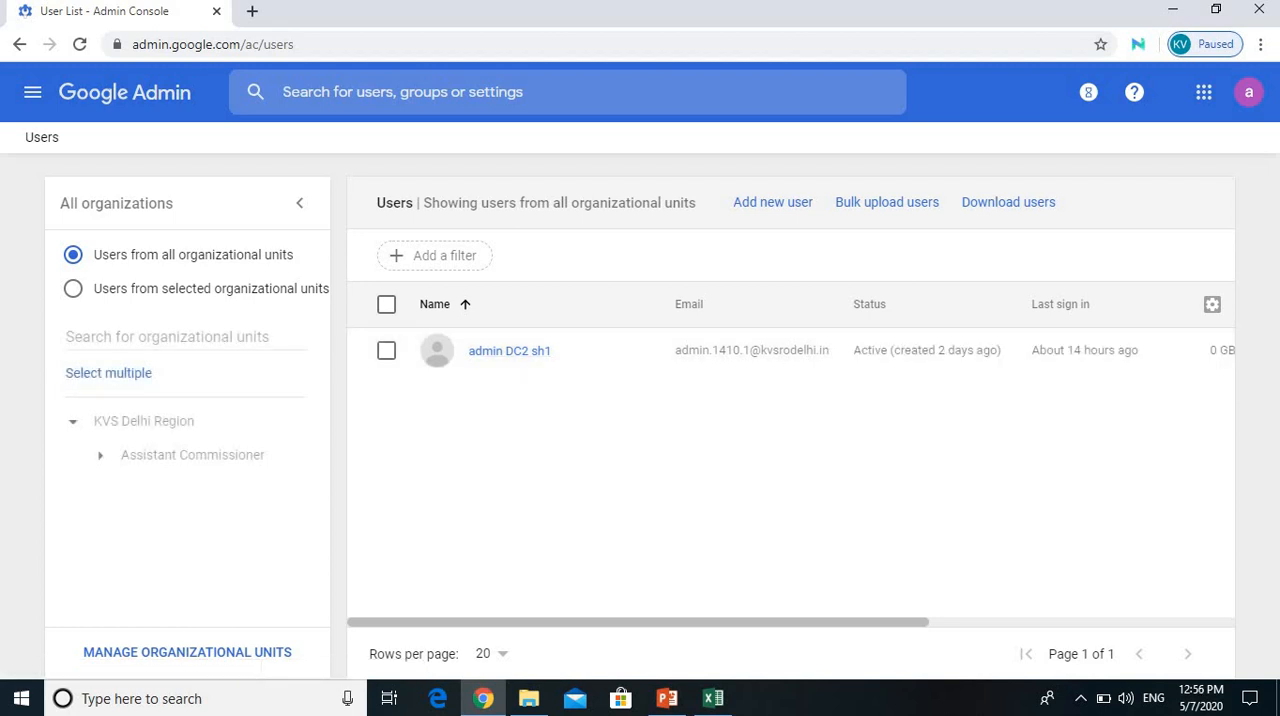
pyautogui.click(100, 455)
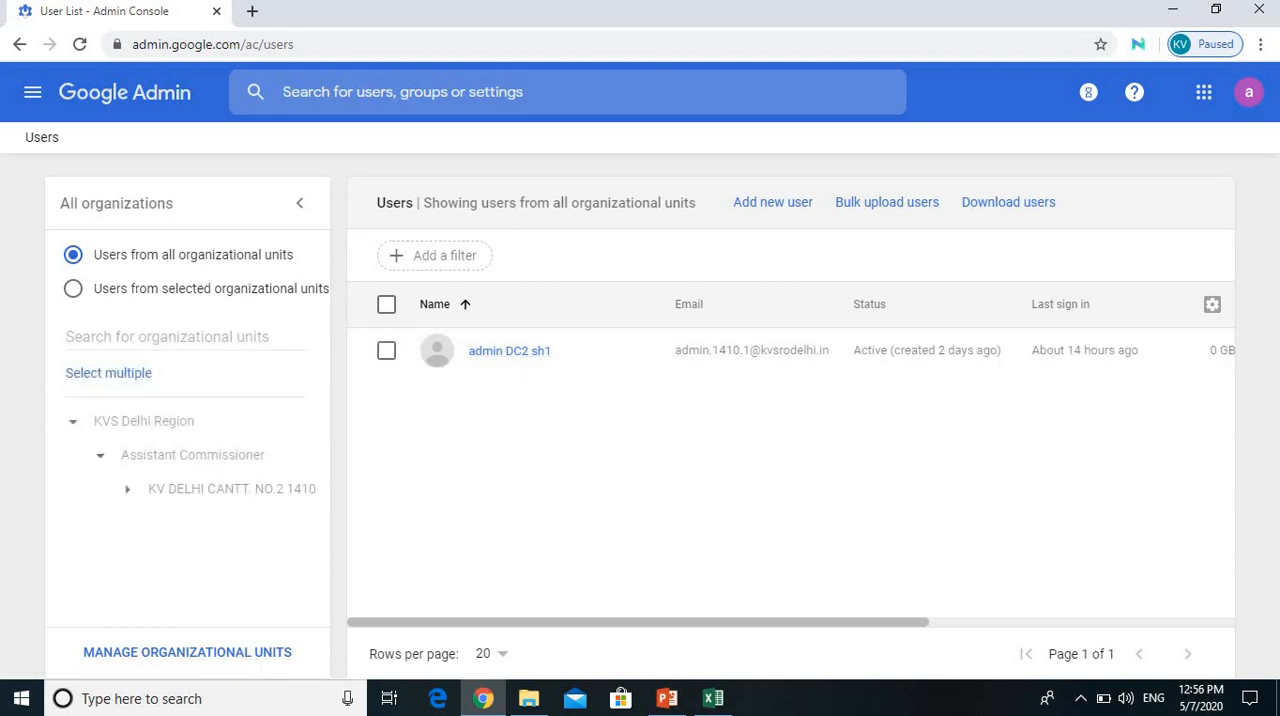
pyautogui.click(128, 489)
pyautogui.click(155, 523)
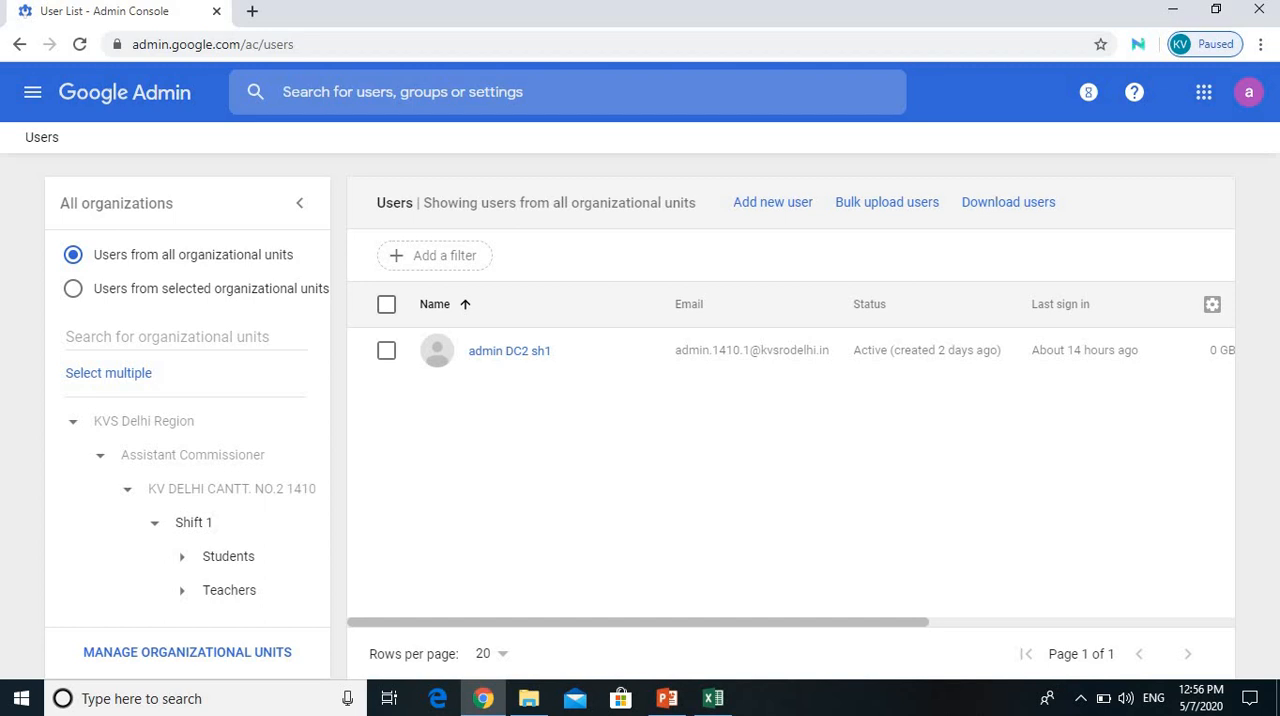
# Step: Expand Students and Teachers under Shift 1 and examine their class units and teacher categories
pyautogui.click(182, 557)
pyautogui.scroll(-3, 270, 480)
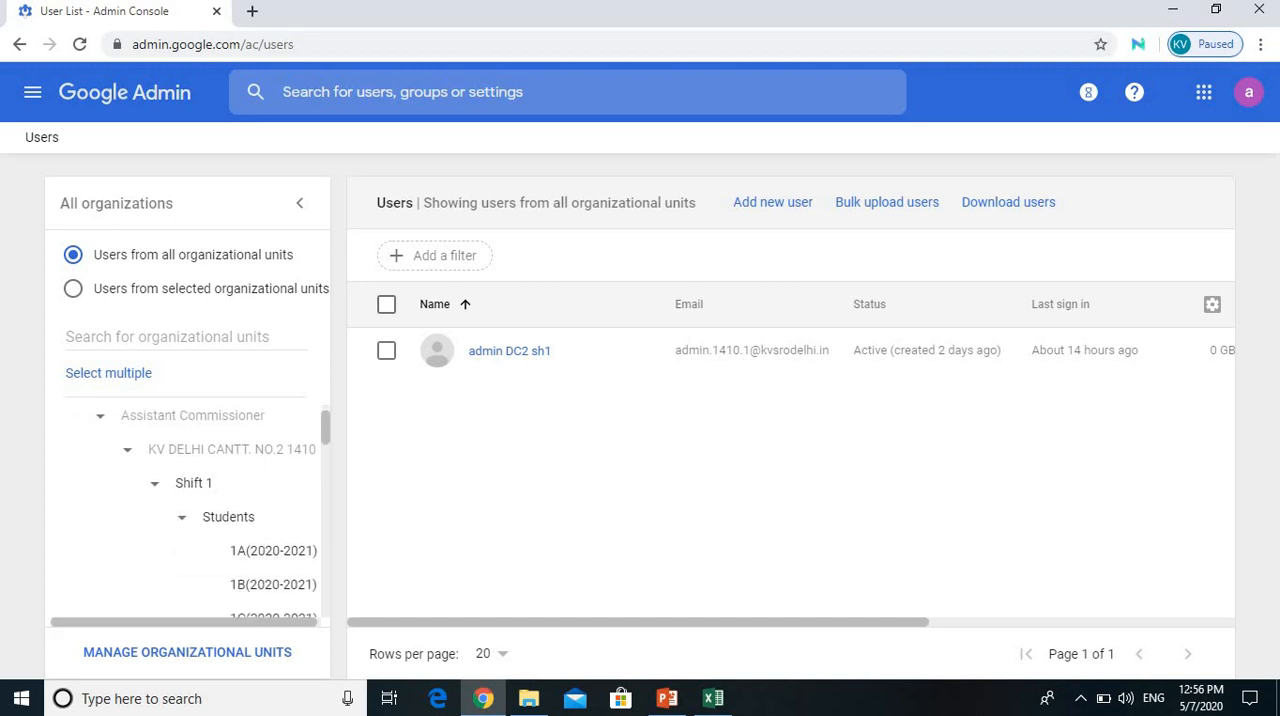
pyautogui.scroll(-8, 270, 480)
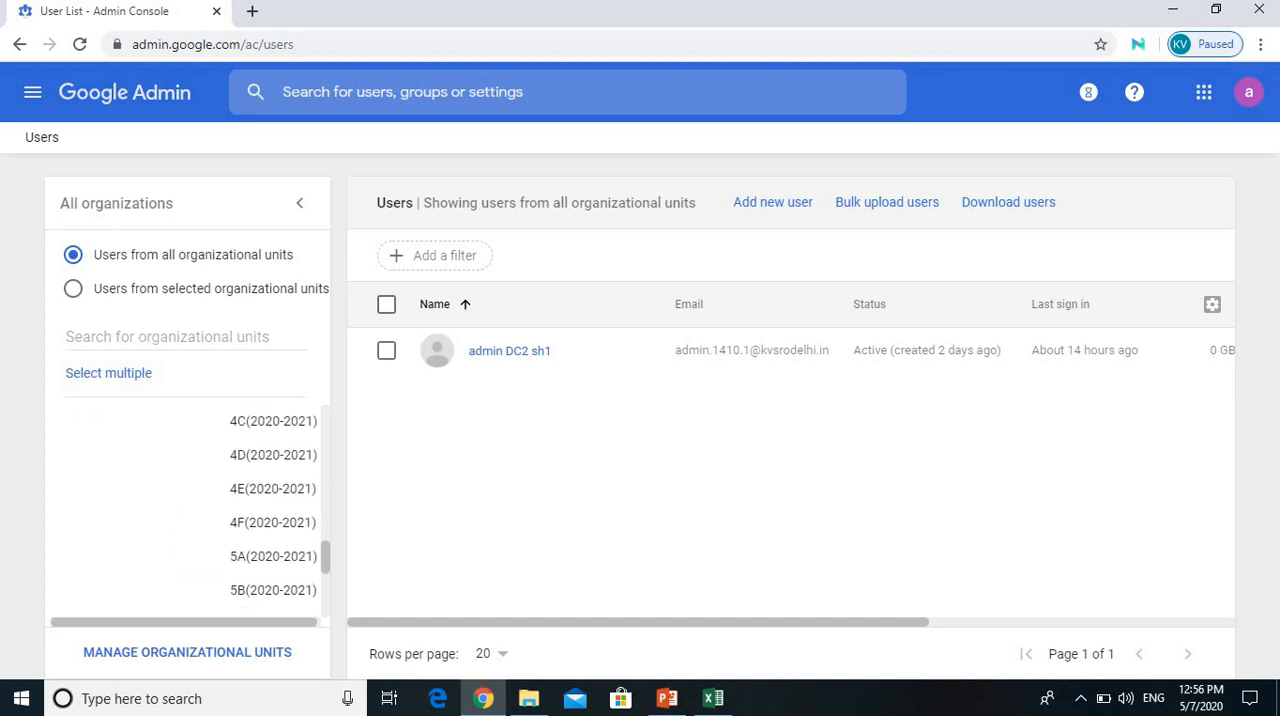
pyautogui.click(182, 594)
pyautogui.scroll(-2, 182, 594)
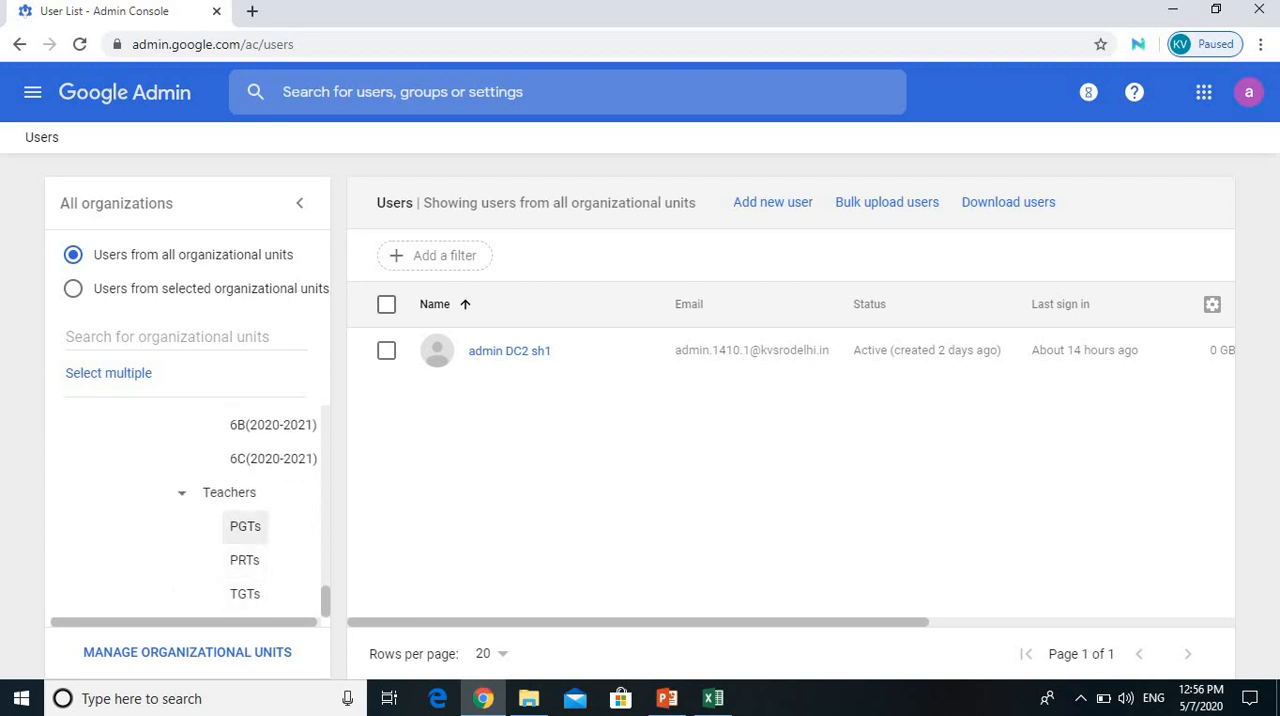
pyautogui.scroll(10, 245, 530)
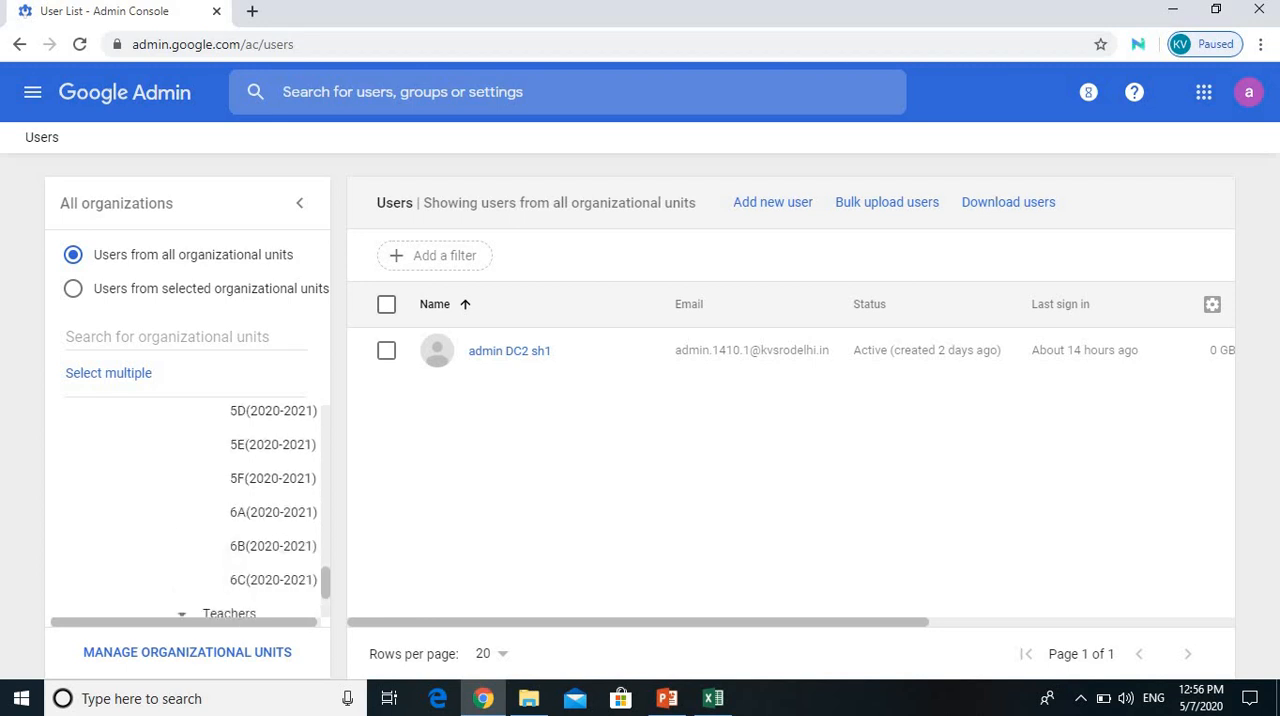
pyautogui.scroll(-3, 245, 515)
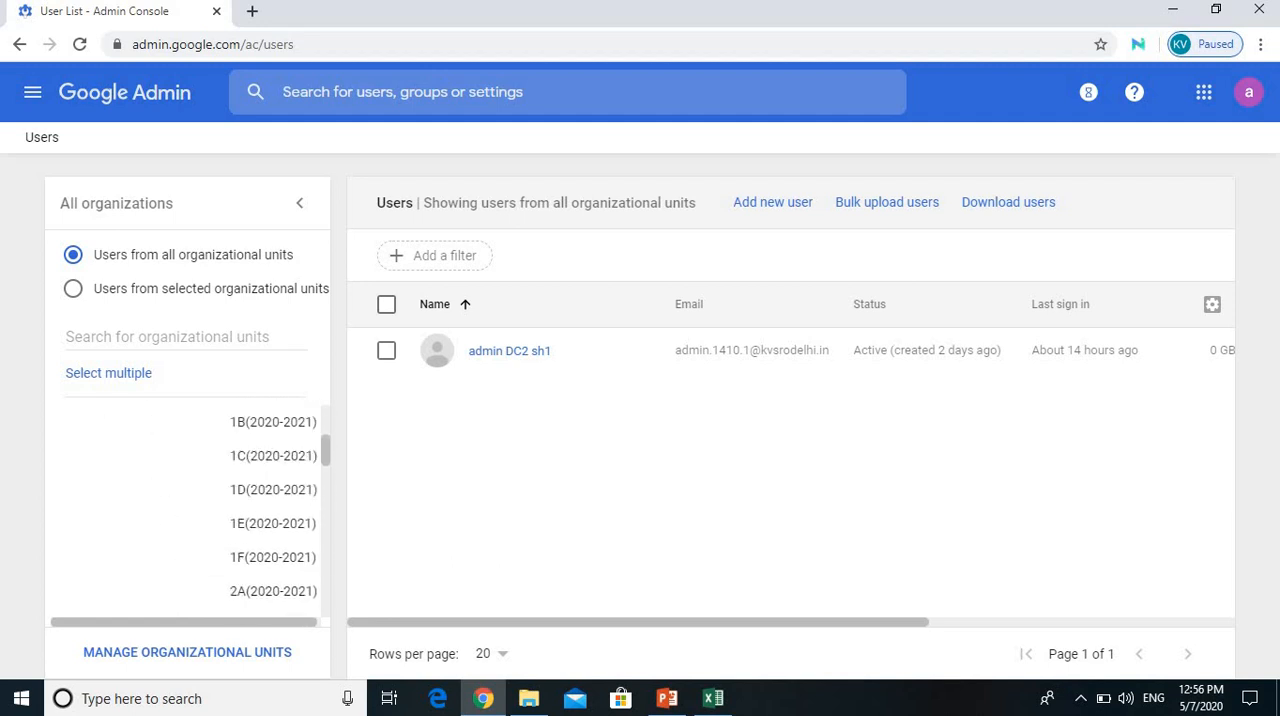
pyautogui.scroll(3, 245, 515)
pyautogui.scroll(1, 245, 496)
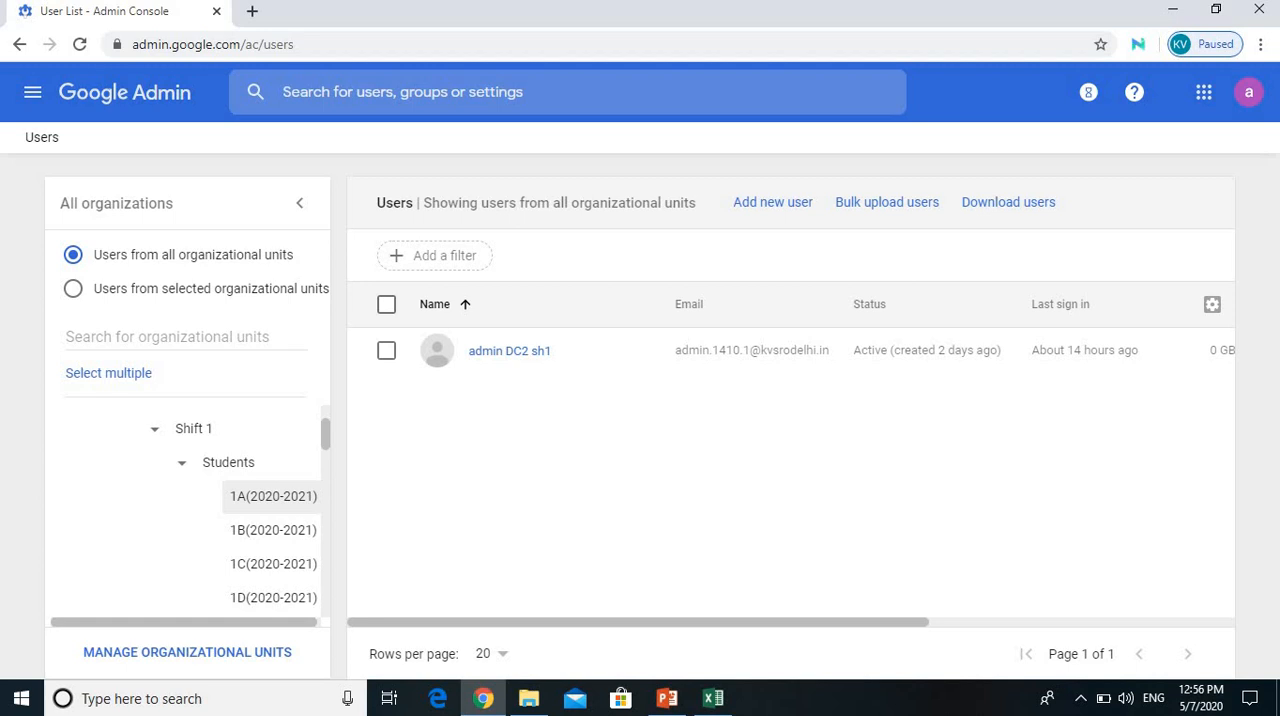
# Step: Show only the users from the 1A(2020-2021) unit and try to add a new user
pyautogui.click(273, 496)
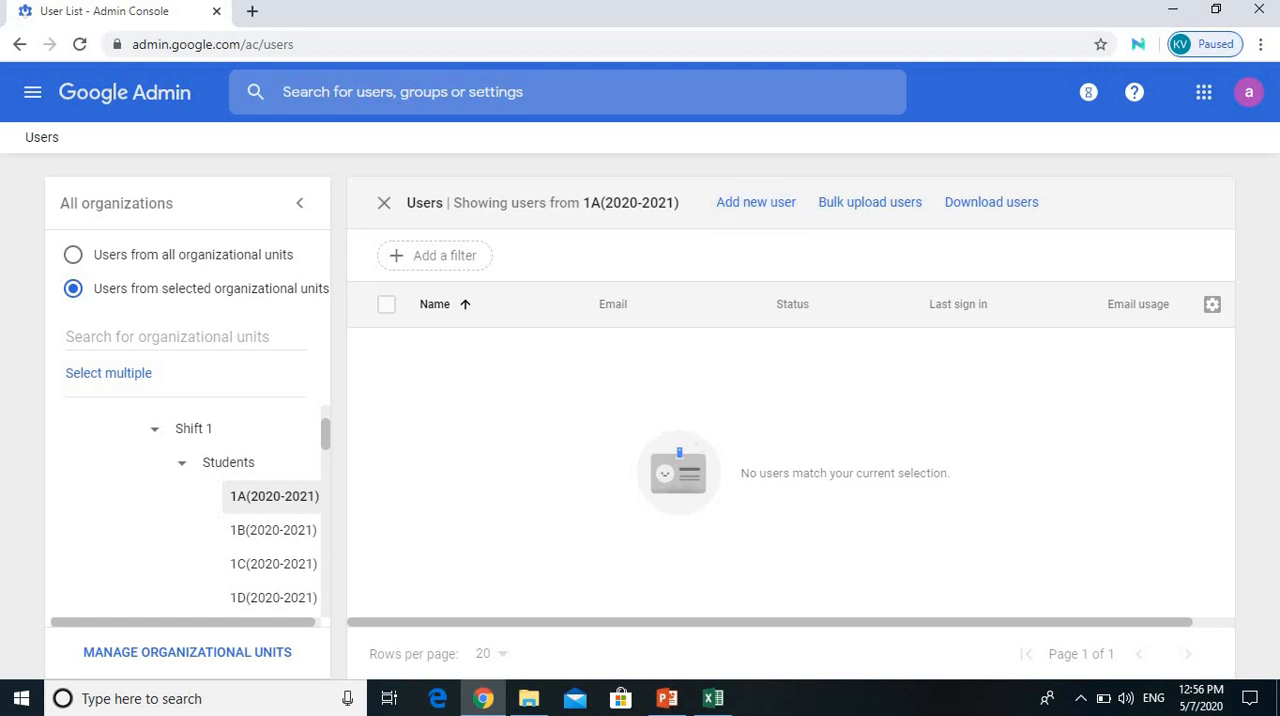
pyautogui.moveTo(582, 203); pyautogui.dragTo(680, 203)
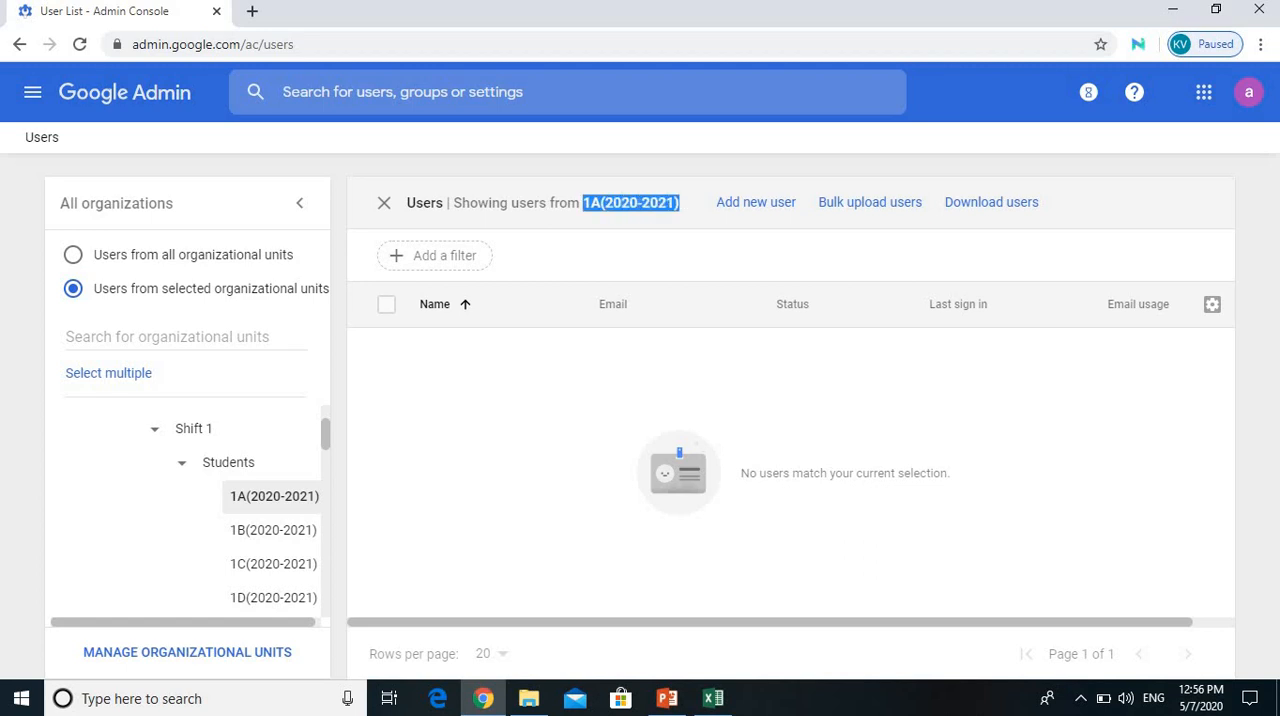
pyautogui.click(756, 202)
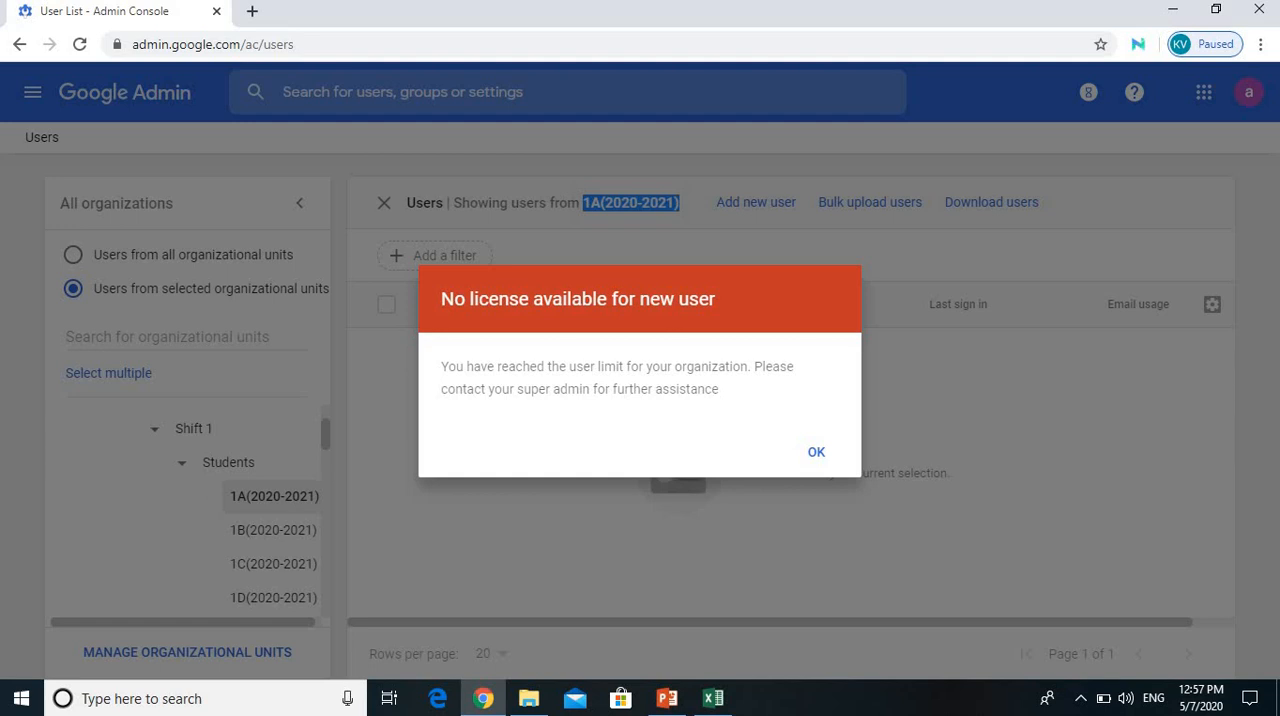
pyautogui.click(816, 452)
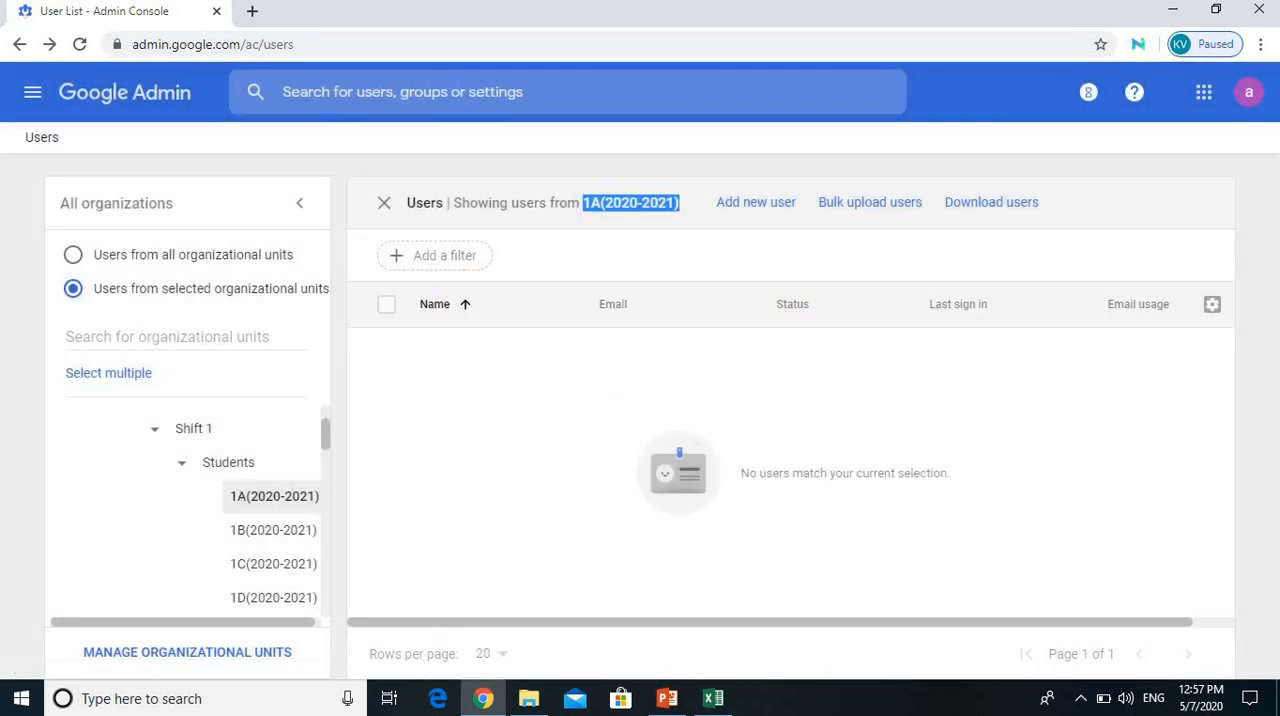
# Step: Review the bulk upload options for the 1A(2020-2021) unit and the form for adding a new user, cancelling each
pyautogui.click(870, 203)
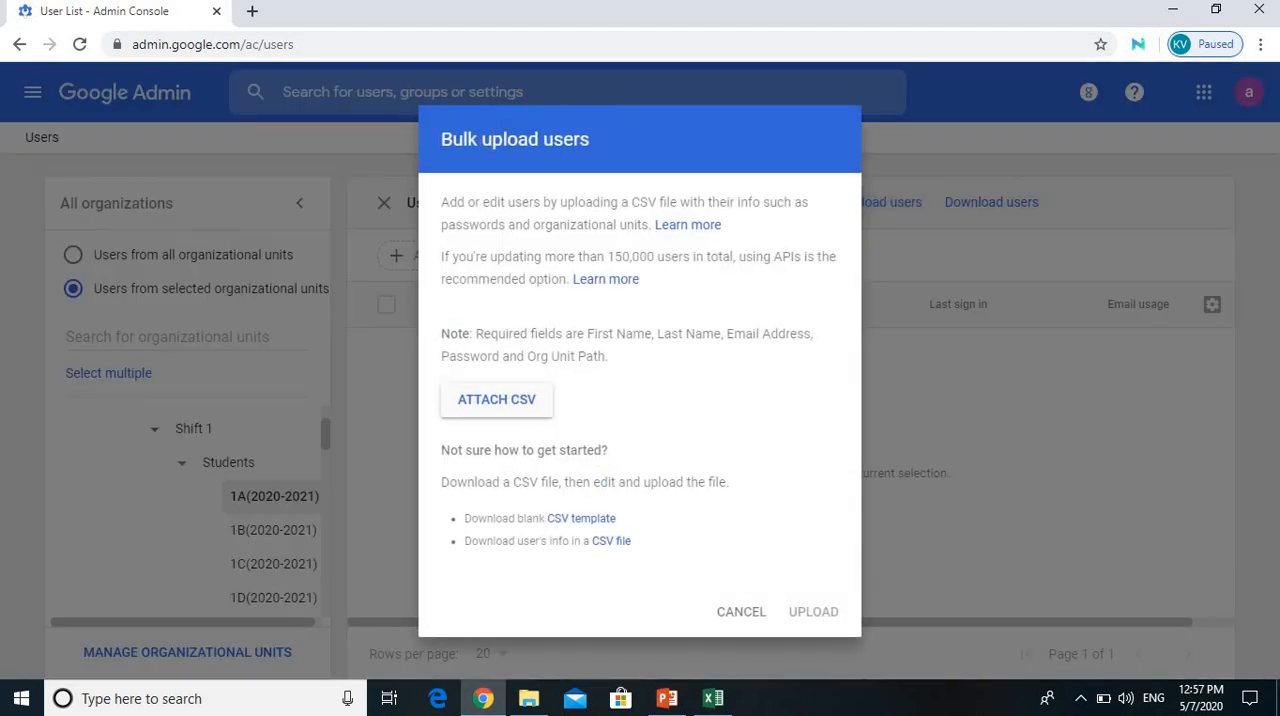
pyautogui.click(741, 611)
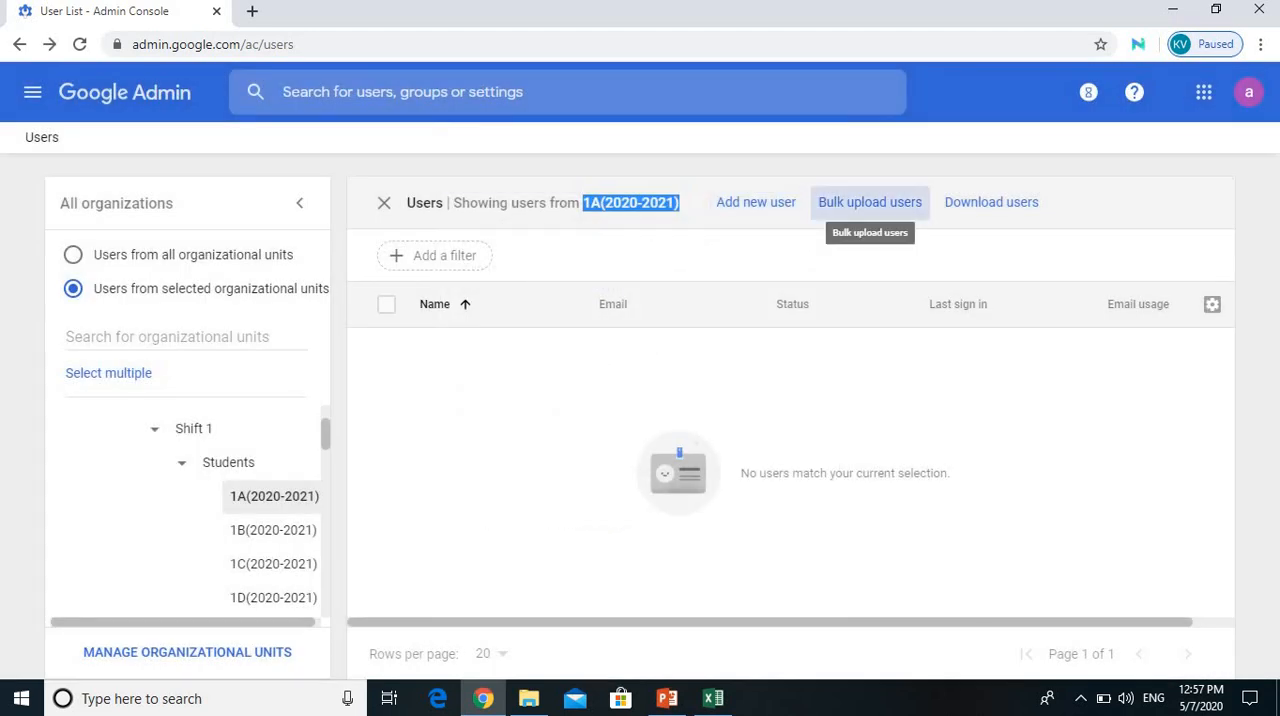
pyautogui.click(870, 202)
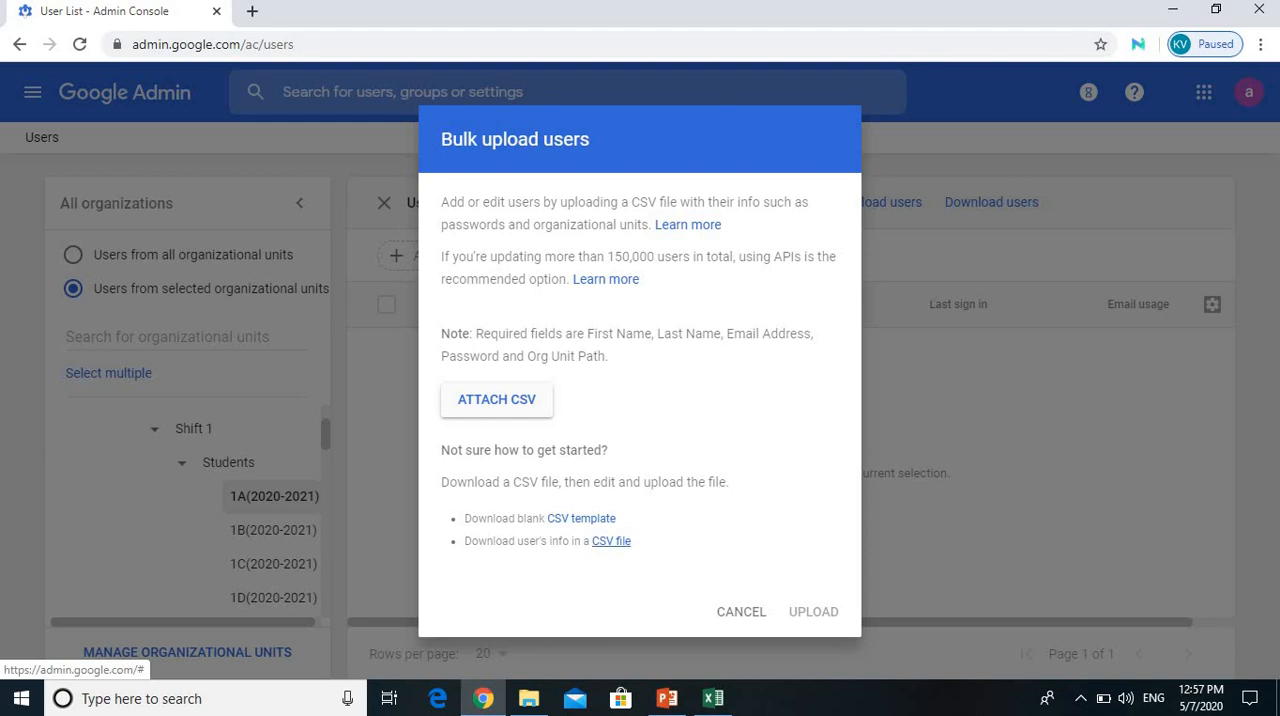
pyautogui.click(741, 611)
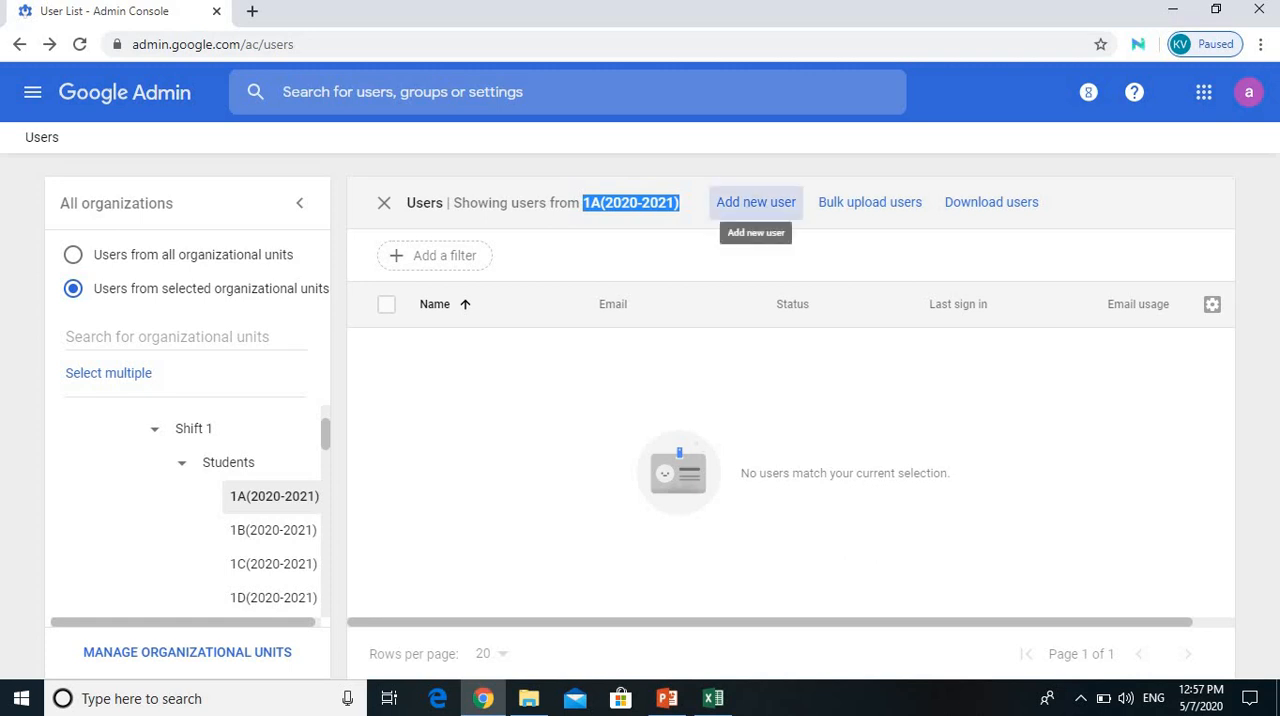
pyautogui.click(755, 202)
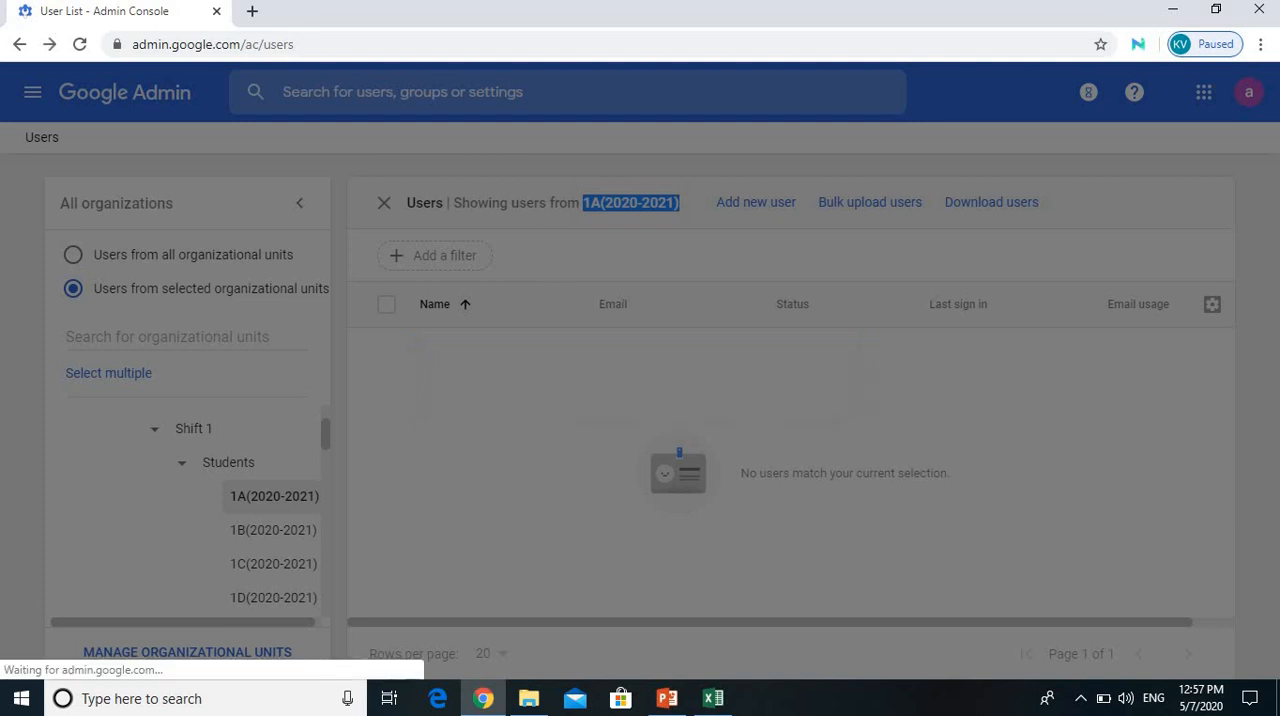
pyautogui.click(816, 452)
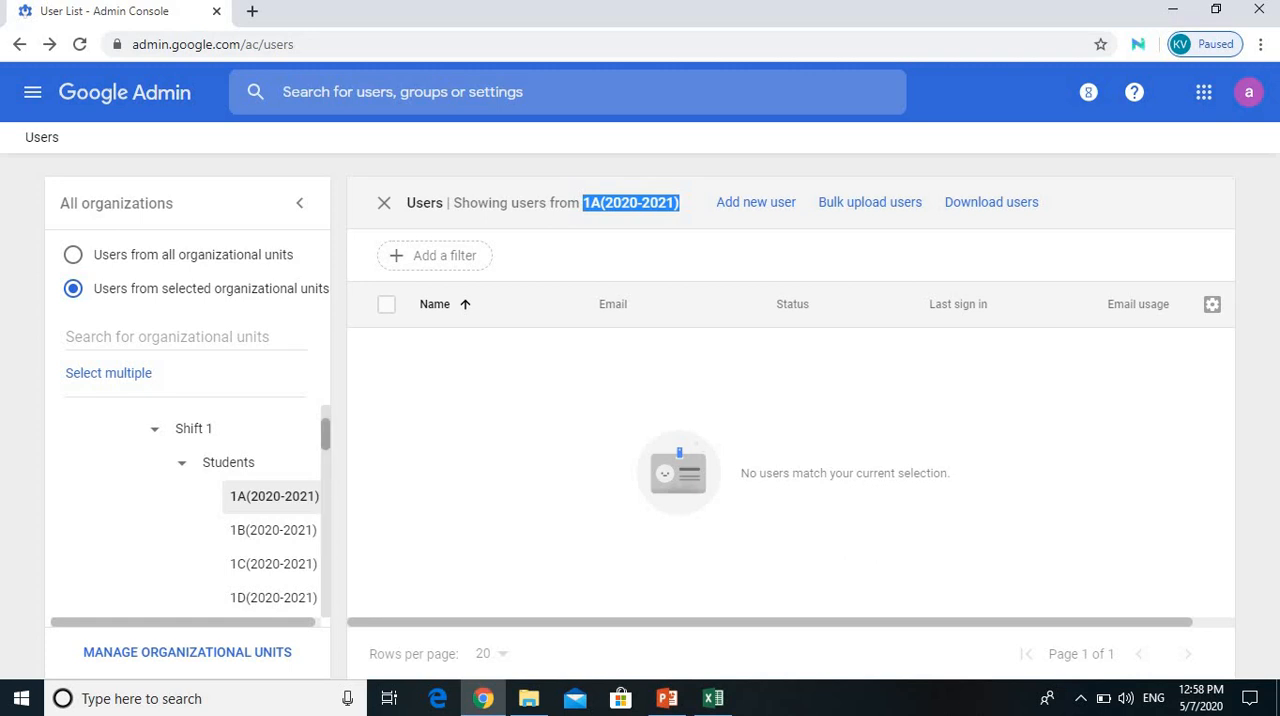
# Step: Show only the users from the 2A(2020-2021) unit and open the bulk upload of users
pyautogui.scroll(-2, 190, 510)
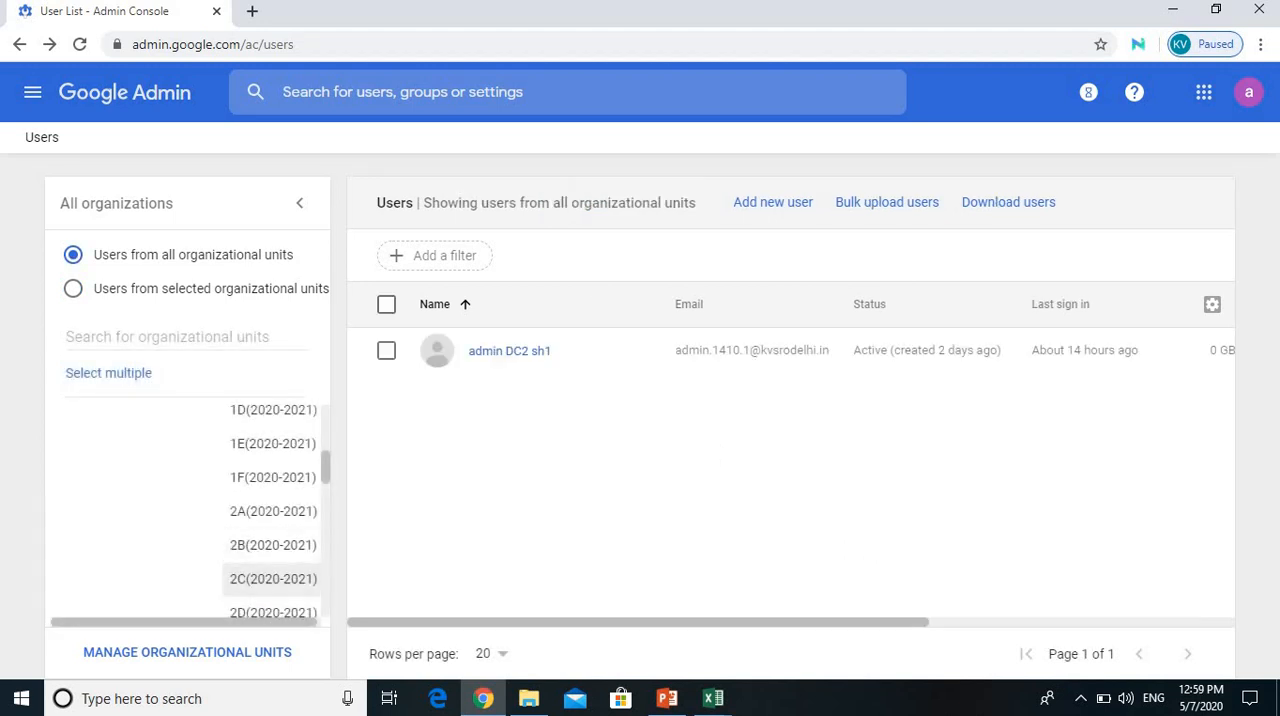
pyautogui.click(273, 511)
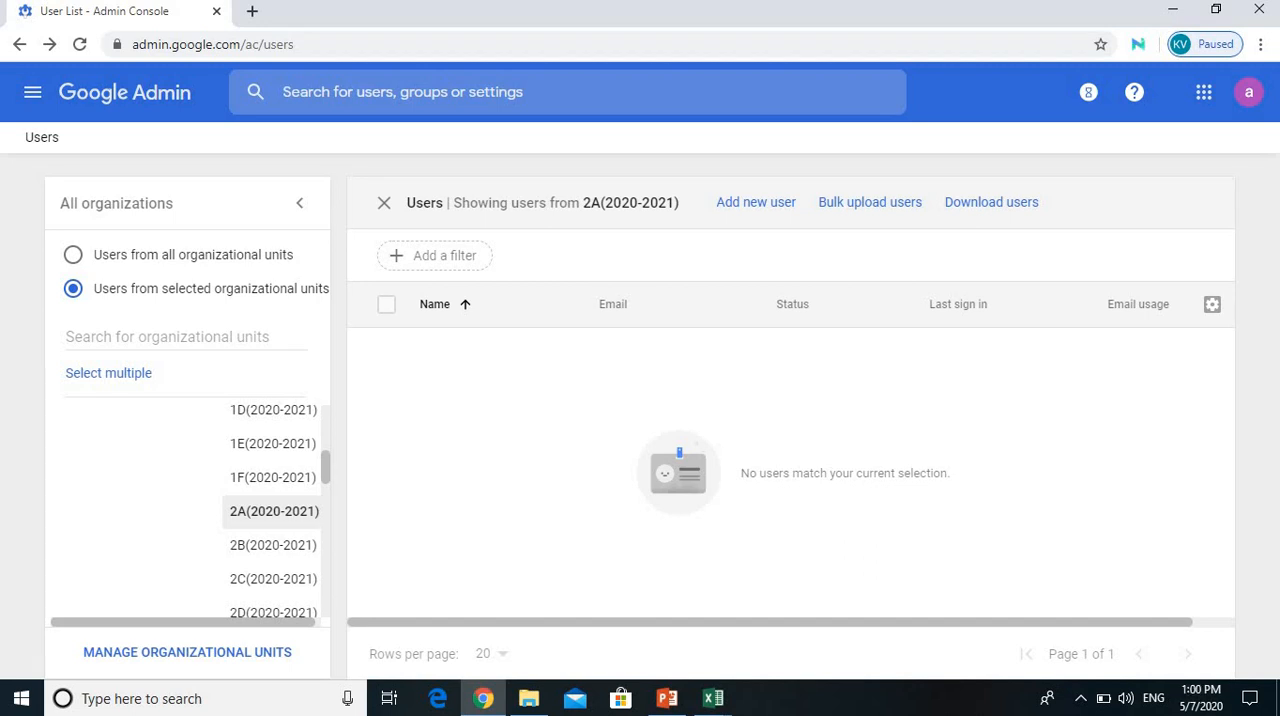
pyautogui.click(870, 202)
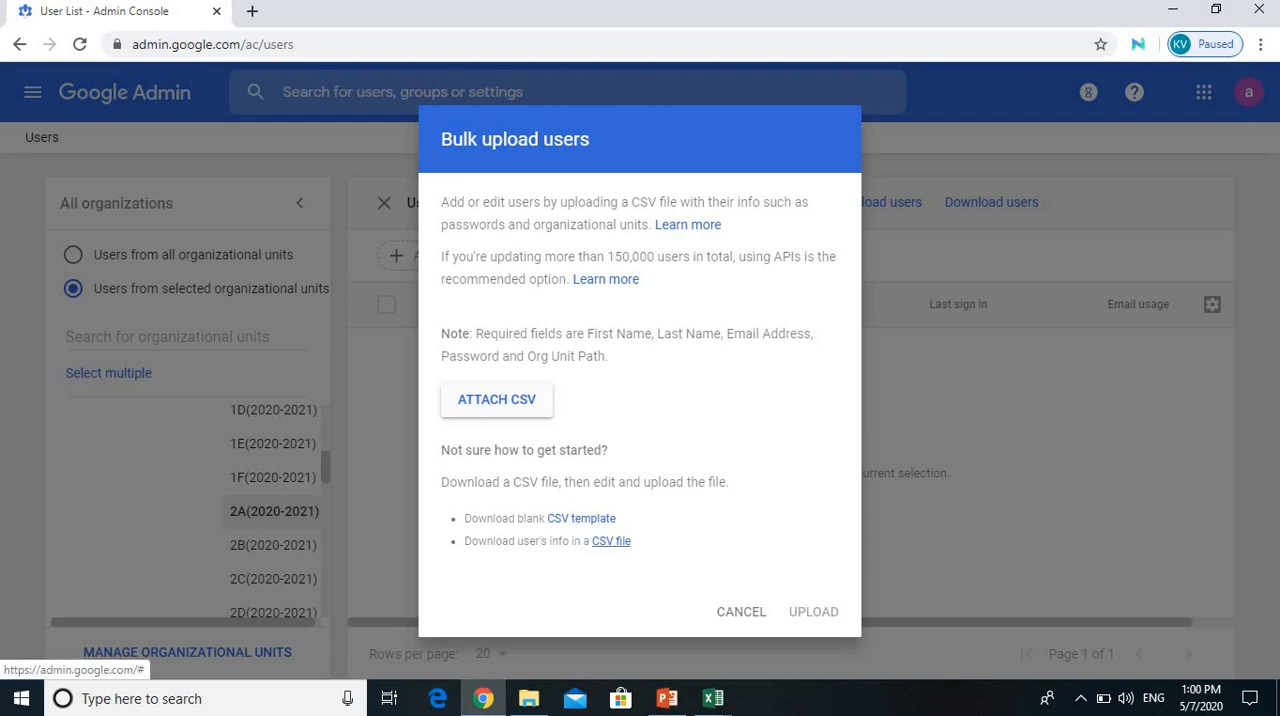
# Step: Download the most recent user info CSV from the completed tasks and open the downloaded file in a maximized Excel window
pyautogui.click(1088, 92)
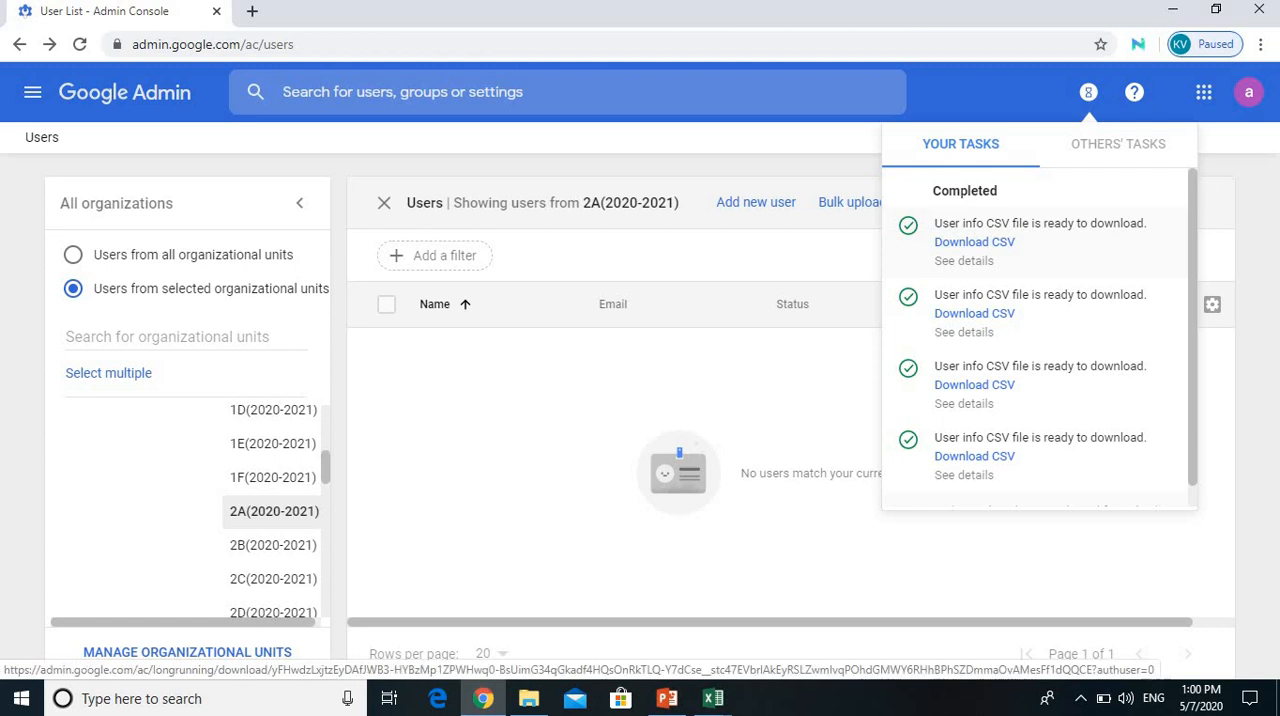
pyautogui.click(974, 242)
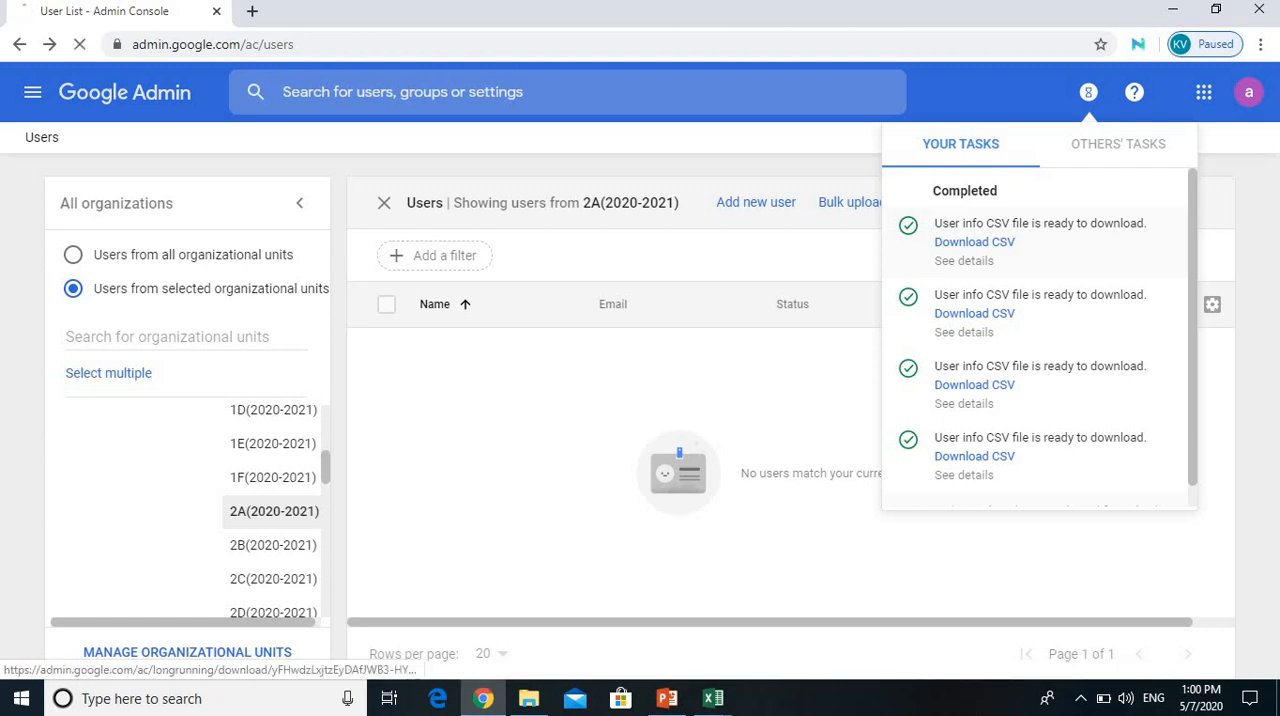
pyautogui.click(963, 260)
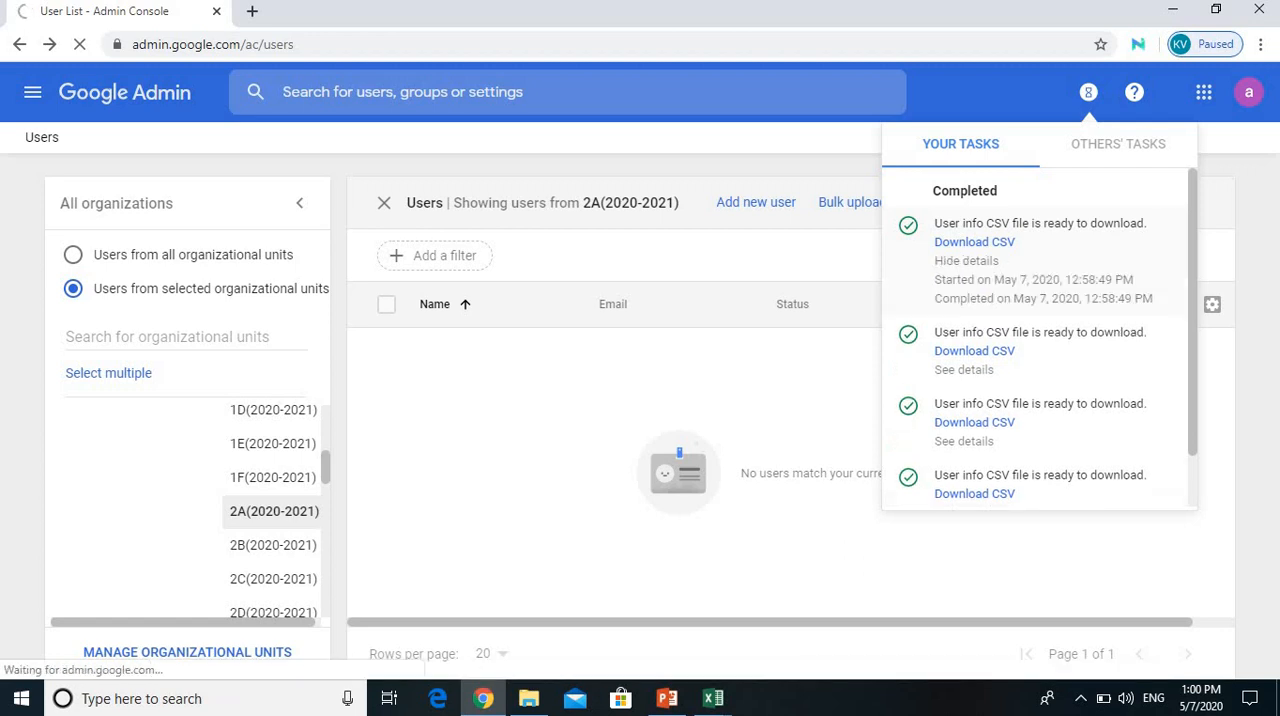
pyautogui.click(80, 657)
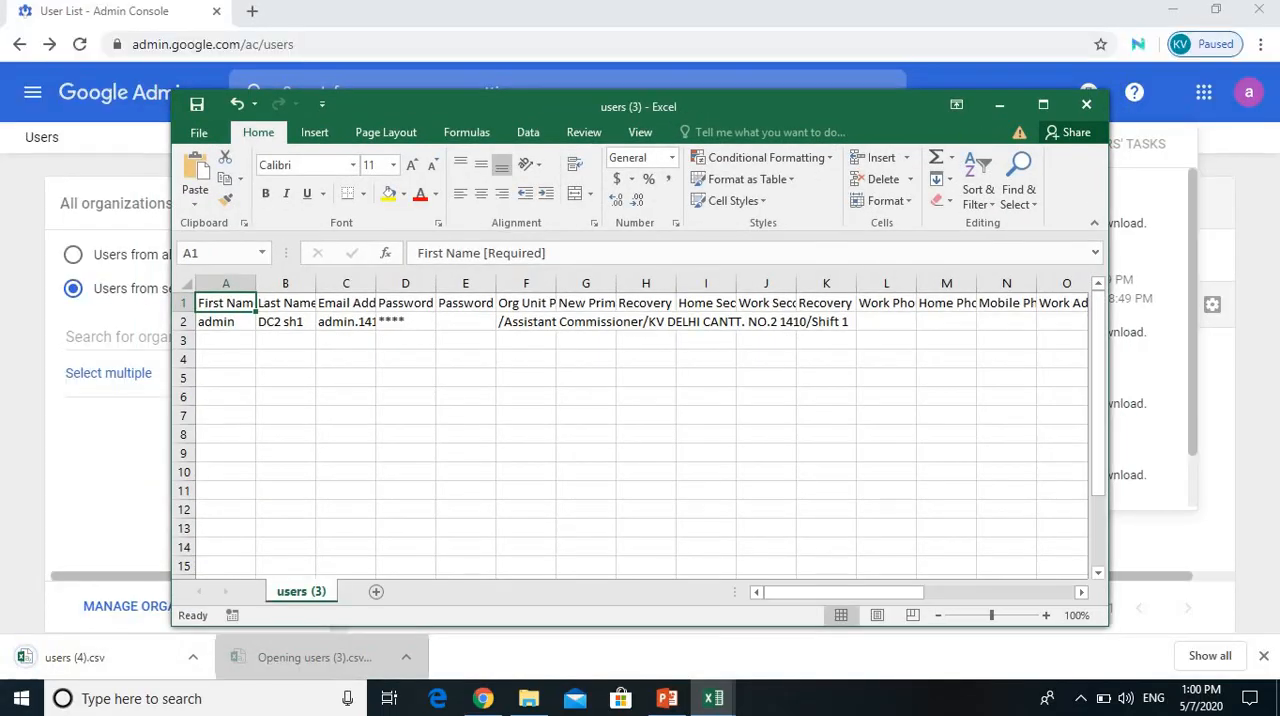
pyautogui.click(1043, 104)
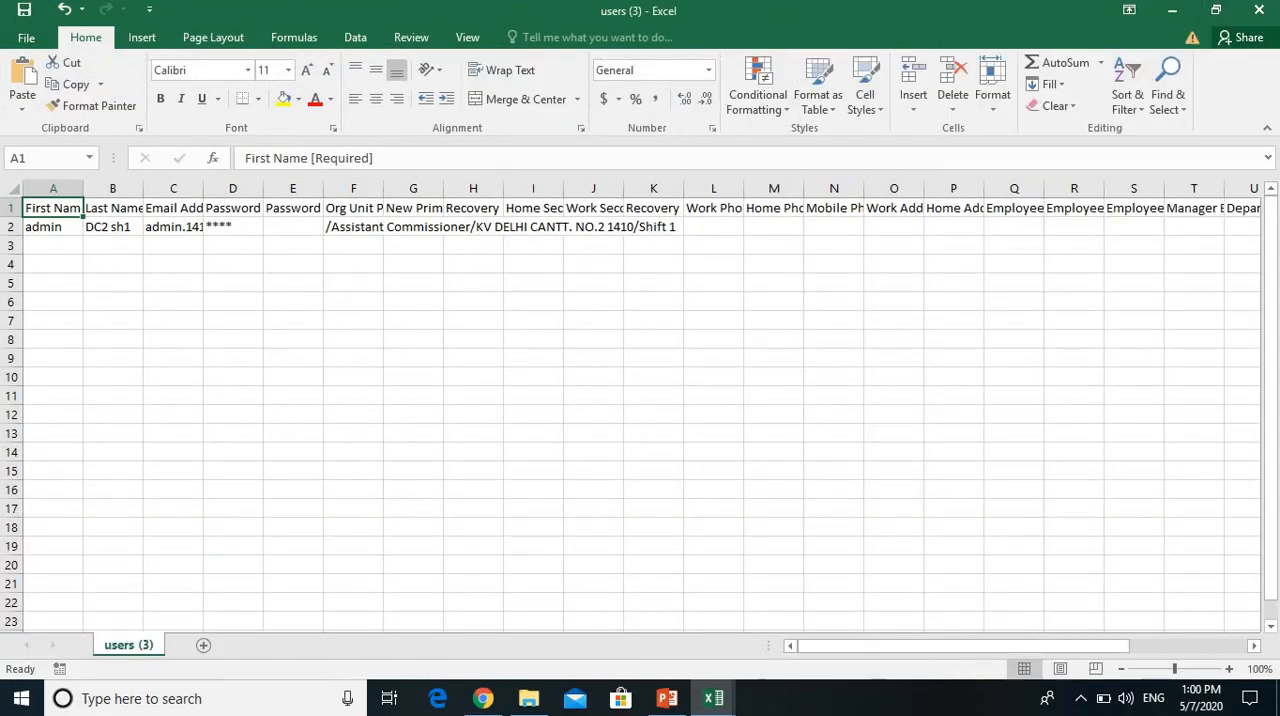
# Step: Fit the First Name, Last Name, Email Address and Org Unit Path columns to their contents
pyautogui.doubleClick(83, 188)
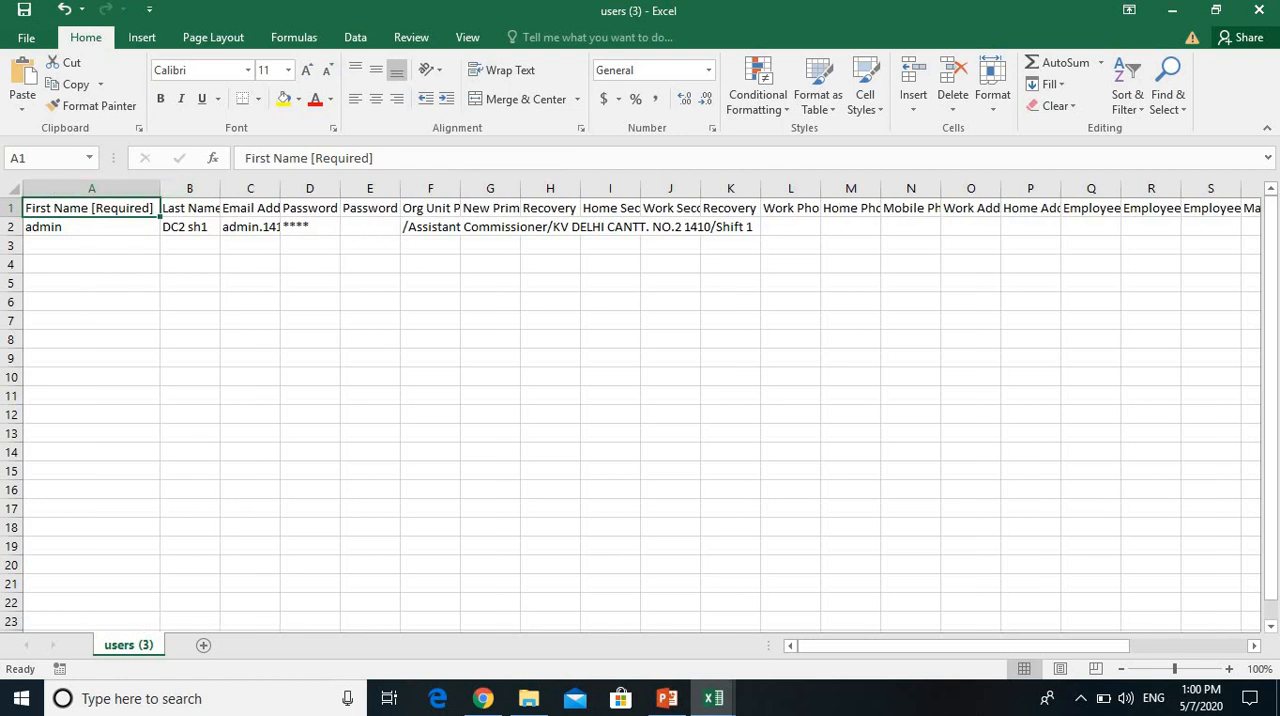
pyautogui.doubleClick(220, 188)
pyautogui.doubleClick(354, 188)
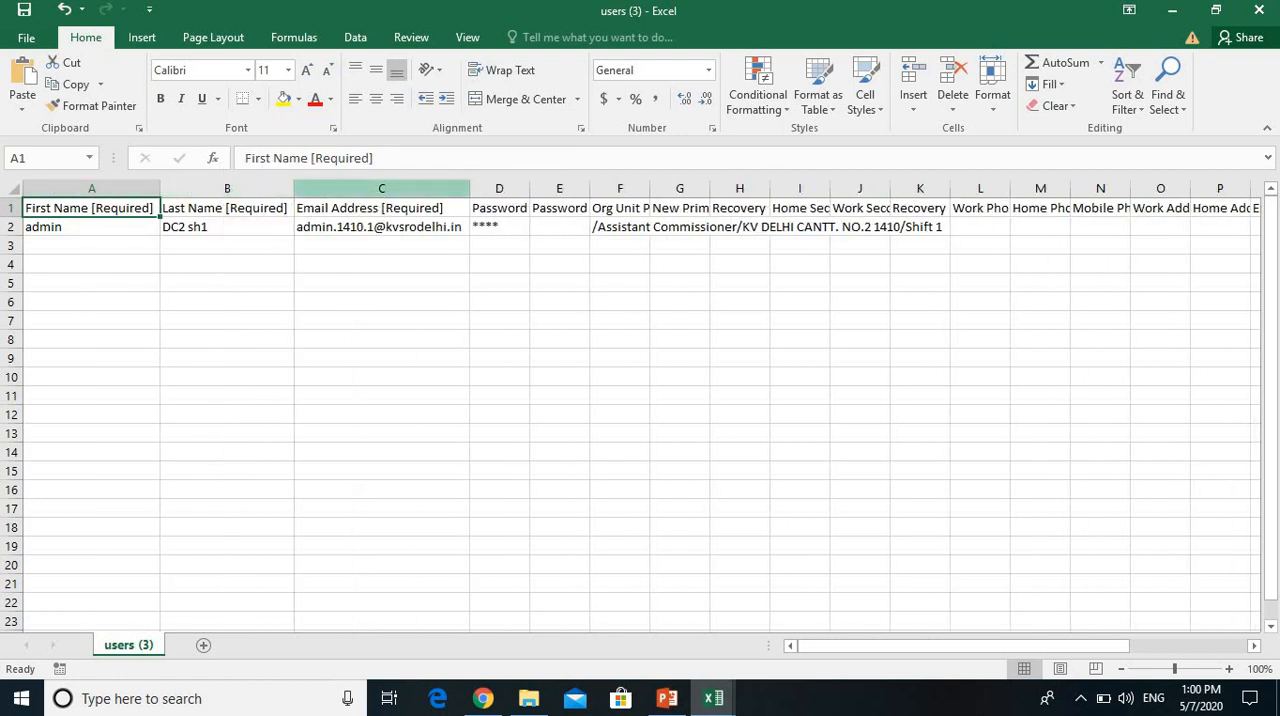
pyautogui.click(499, 227)
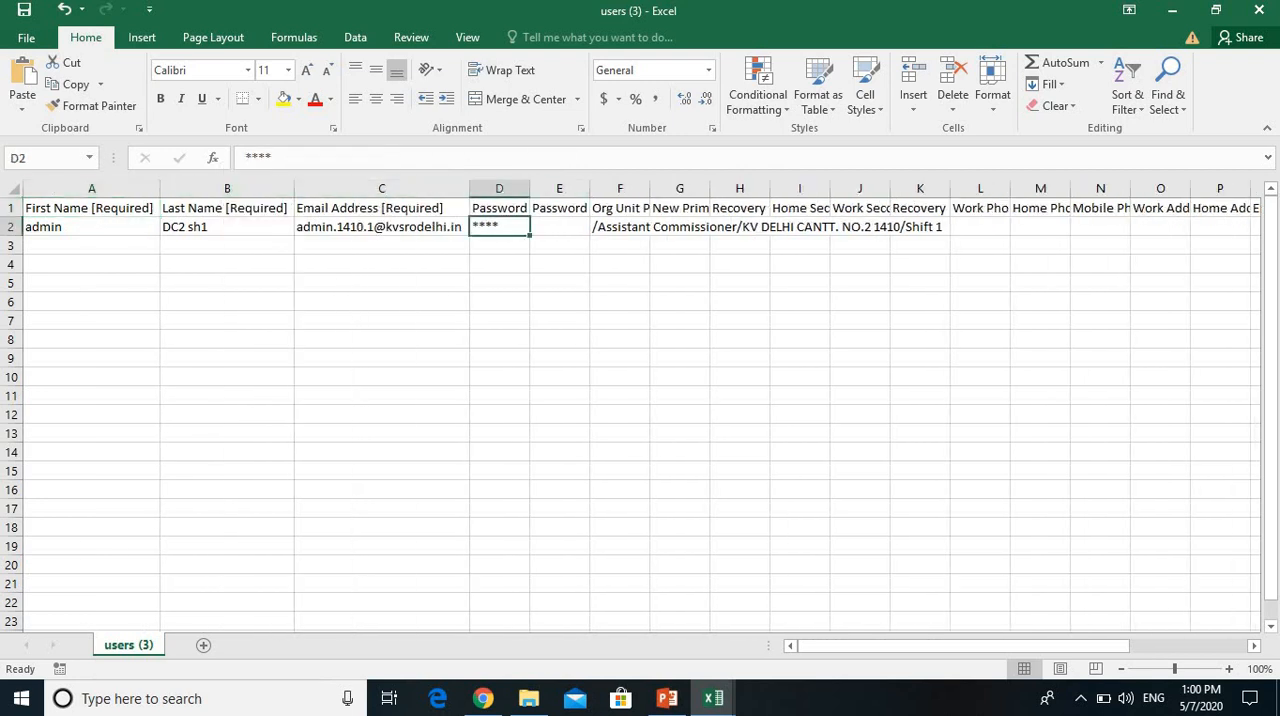
pyautogui.doubleClick(650, 188)
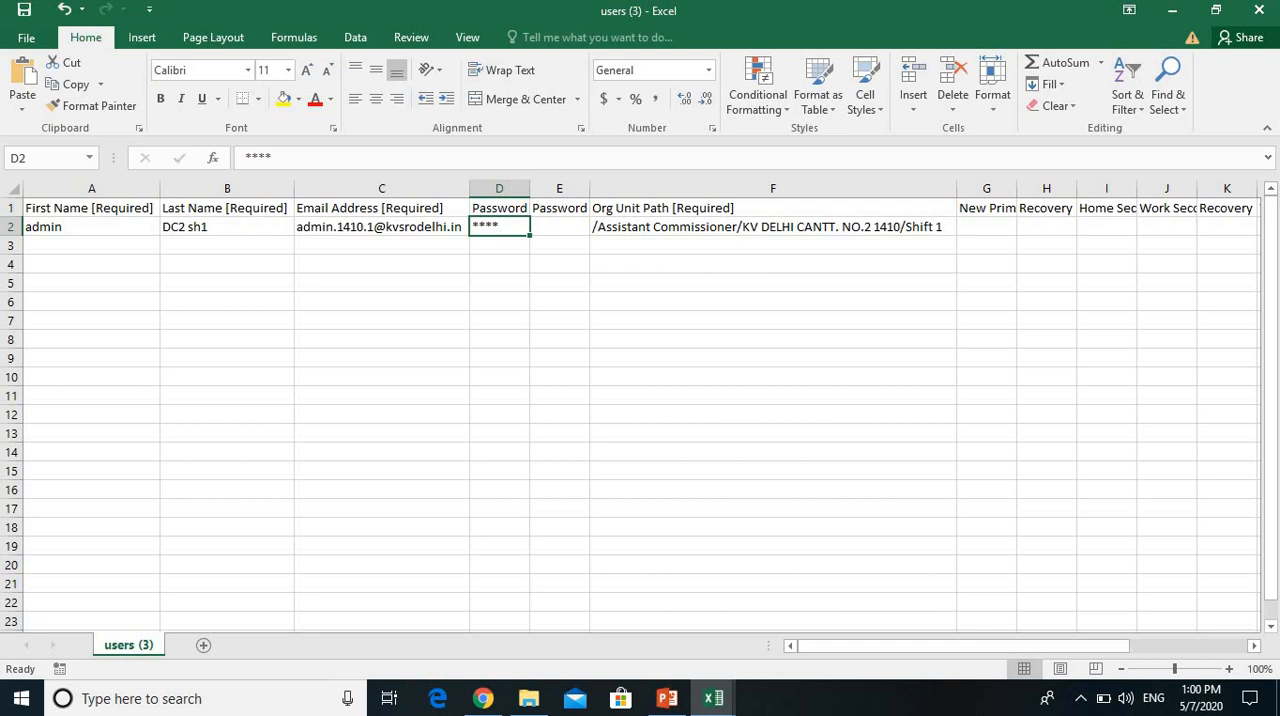
pyautogui.click(772, 227)
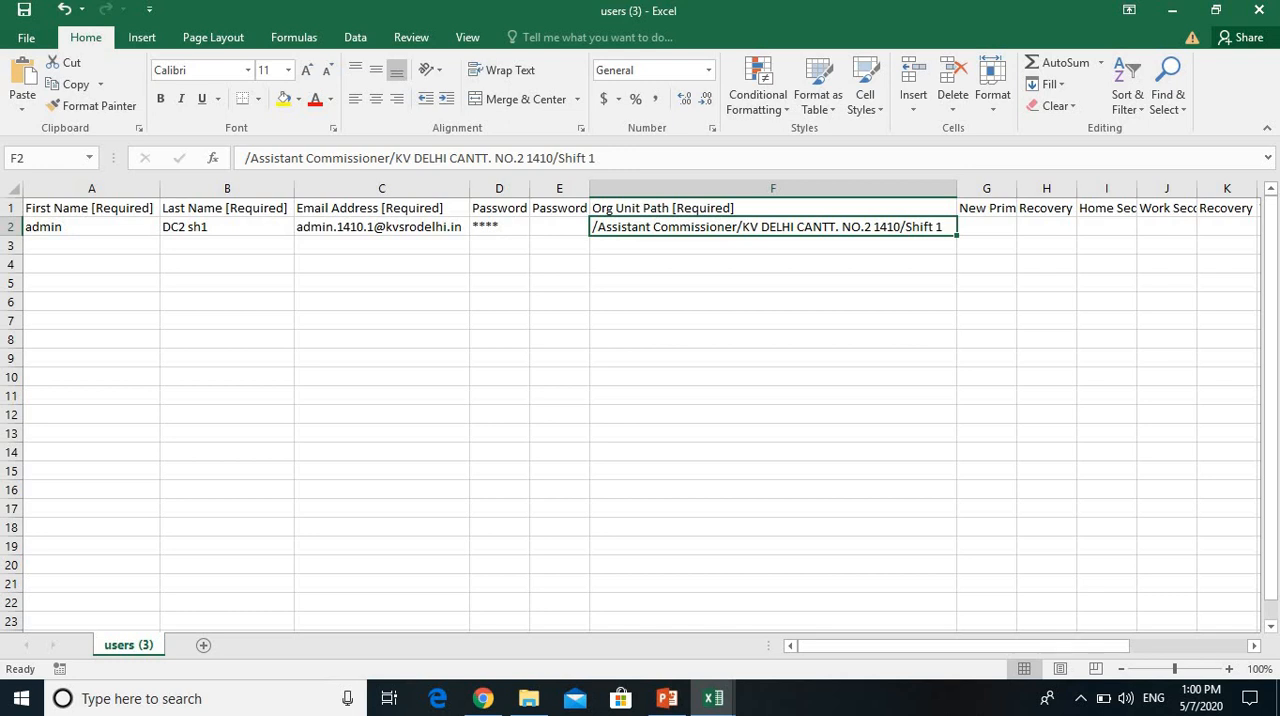
# Step: Switch to the users workbook and examine the sample student's last name, email address and password in row 2
pyautogui.click(713, 698)
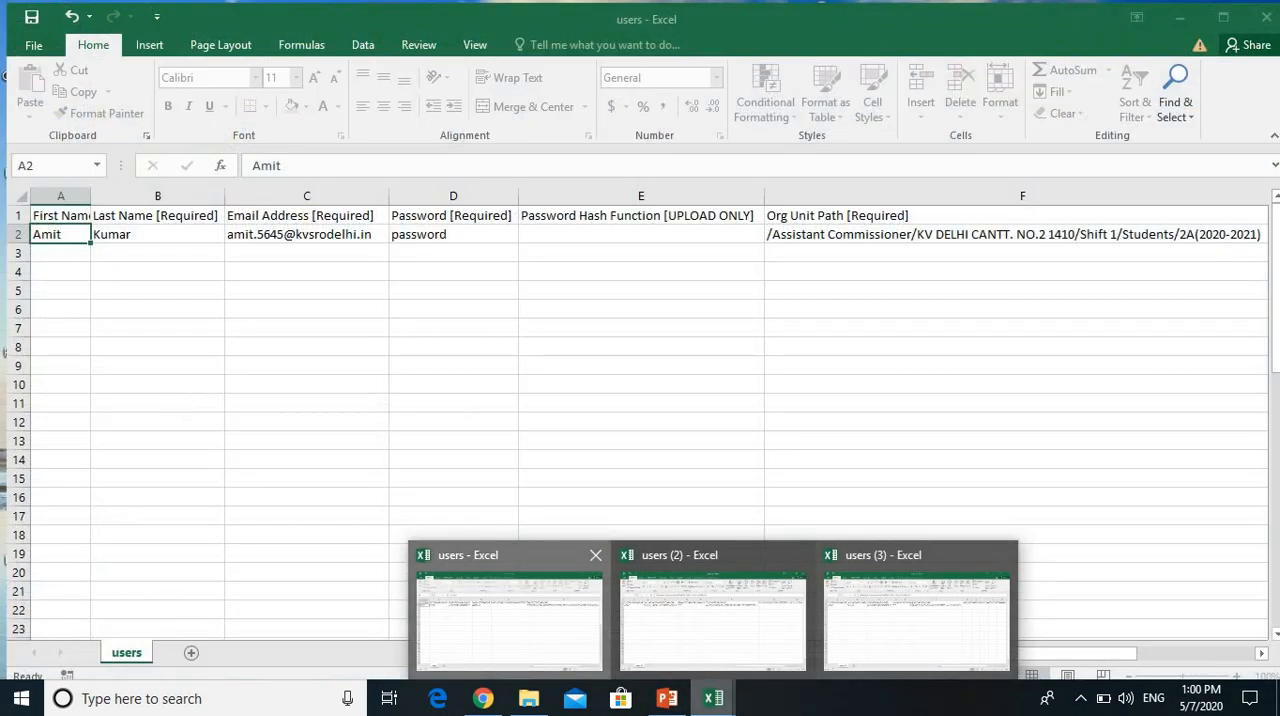
pyautogui.click(510, 620)
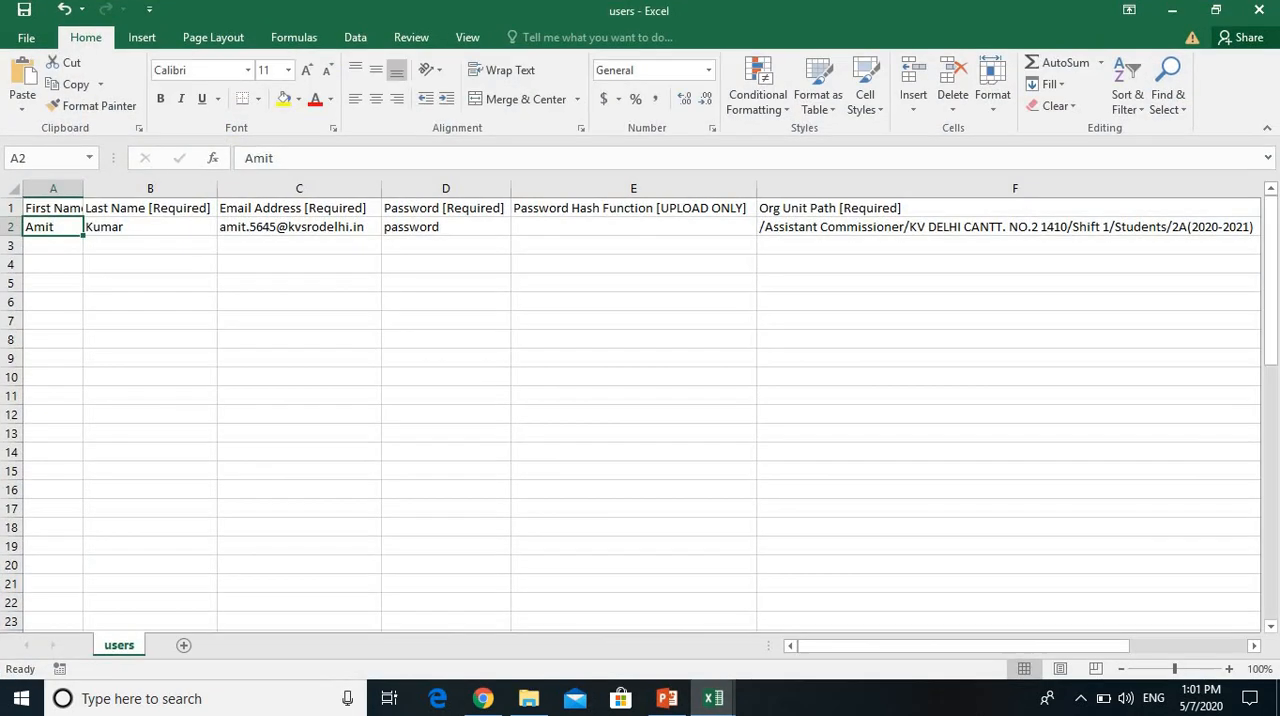
pyautogui.click(150, 227)
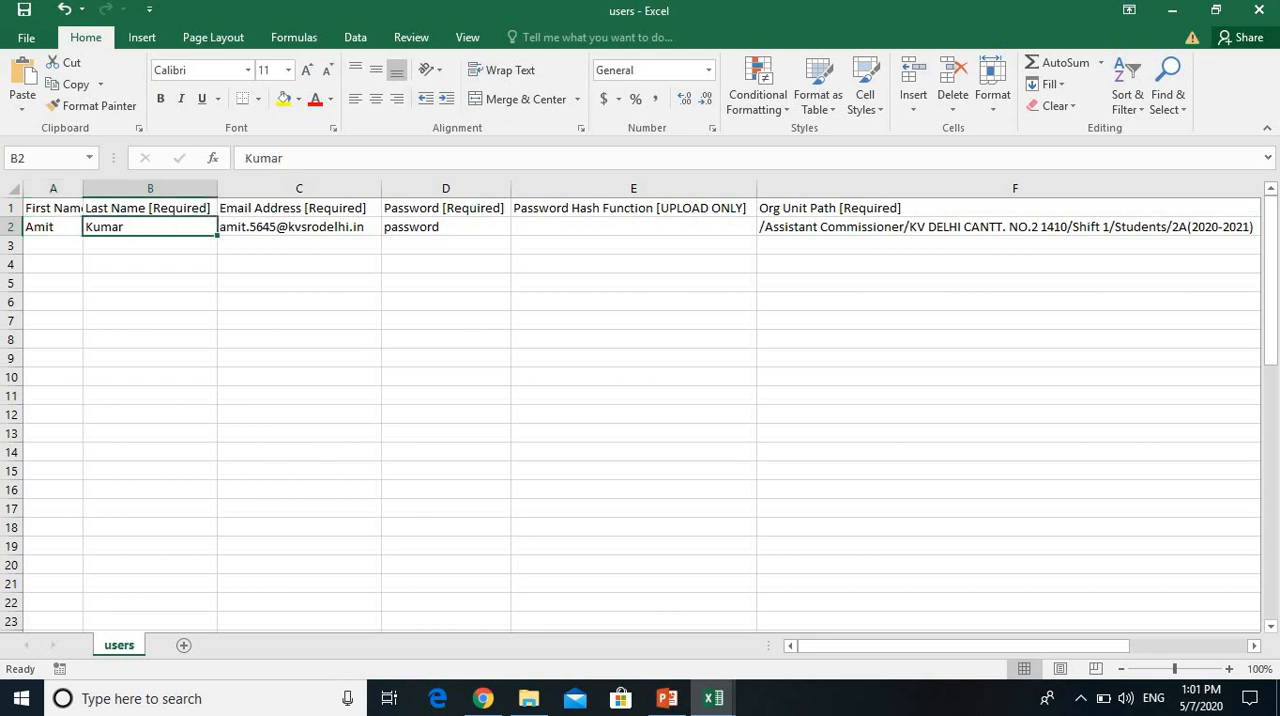
pyautogui.click(299, 227)
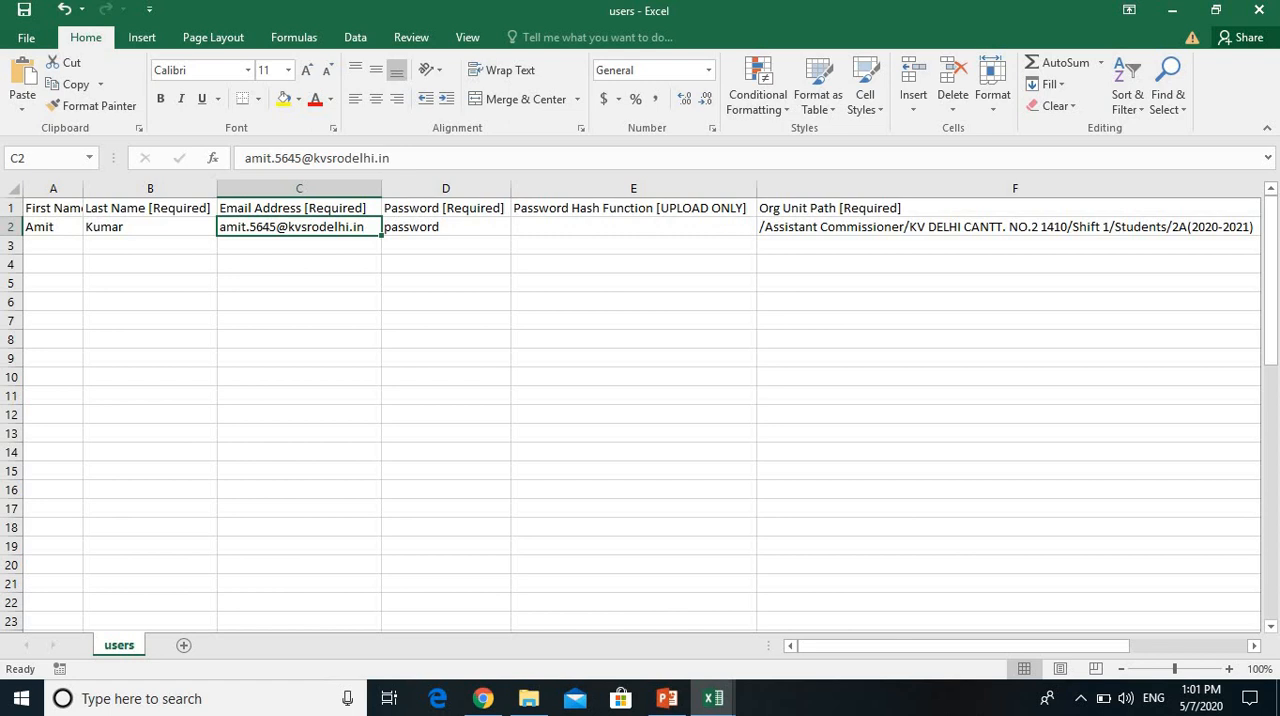
pyautogui.click(446, 227)
pyautogui.click(446, 246)
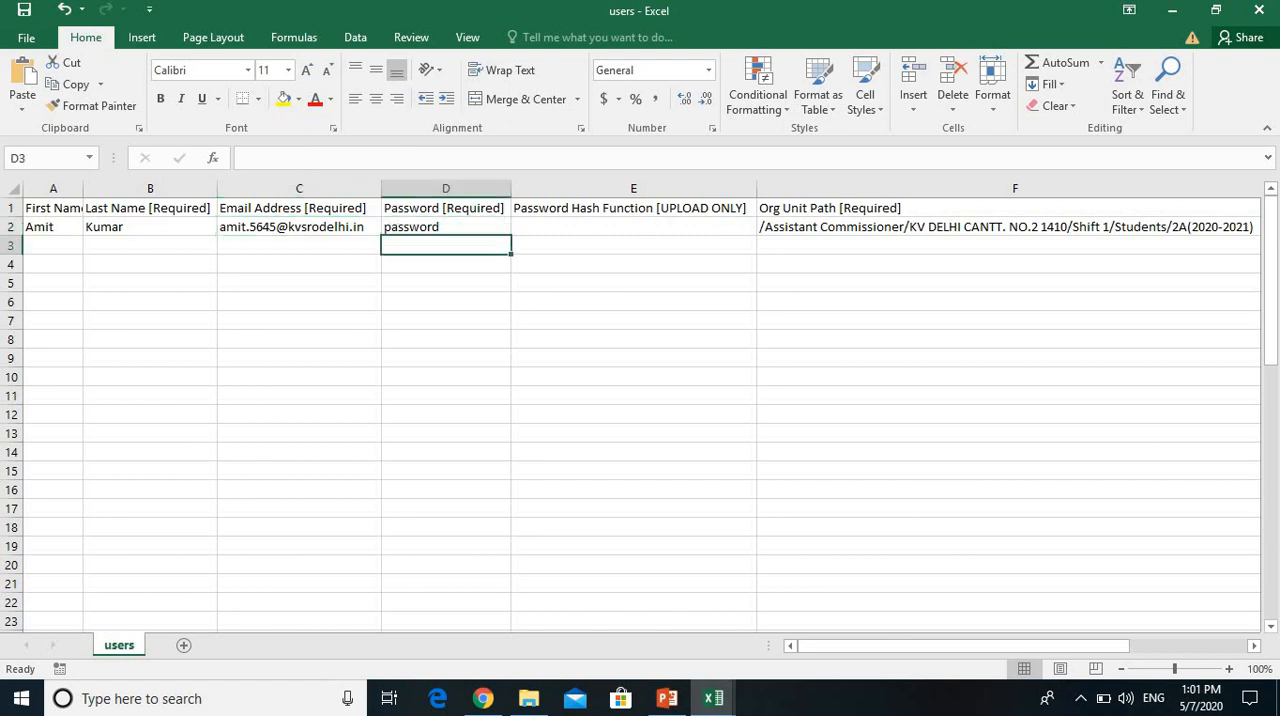
# Step: Examine the sample student's org unit path in F2, highlighting its closing class unit 2A(2020-2021), and leave the cell as it is
pyautogui.click(1008, 227)
pyautogui.moveTo(880, 646); pyautogui.dragTo(964, 646)
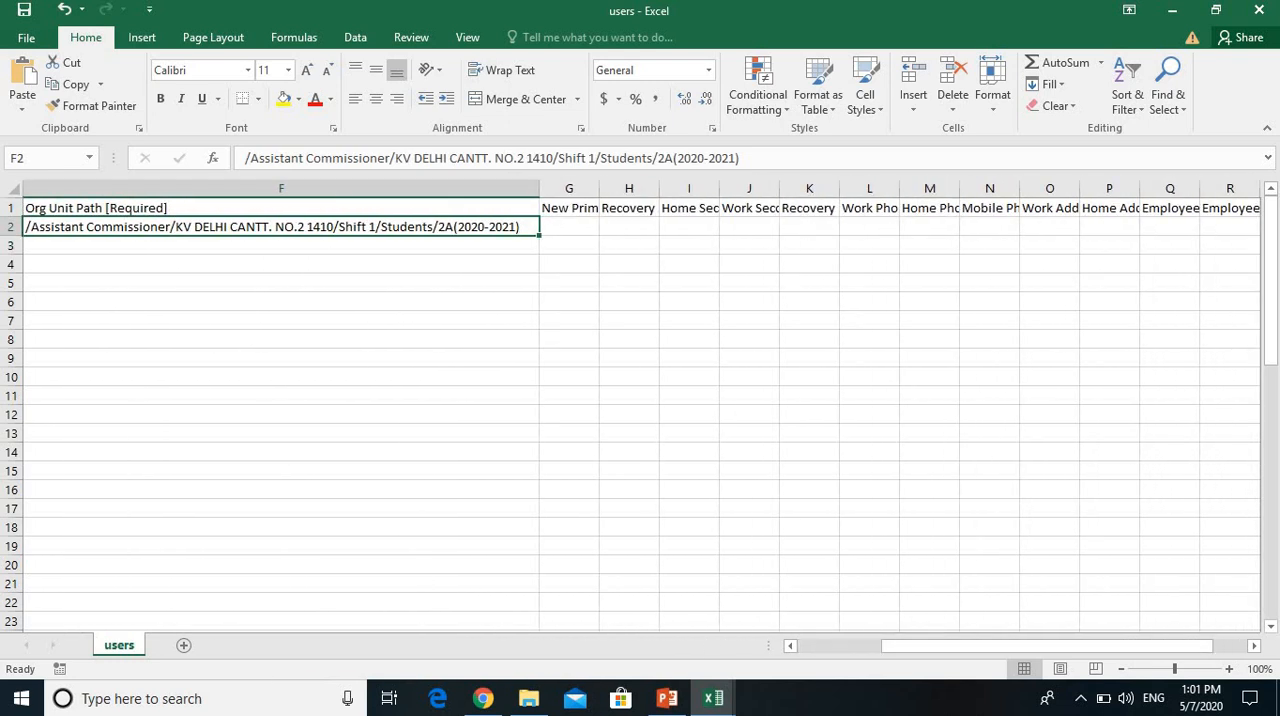
pyautogui.doubleClick(446, 227)
pyautogui.moveTo(438, 227); pyautogui.dragTo(520, 227)
pyautogui.moveTo(965, 646); pyautogui.dragTo(897, 646)
pyautogui.click(1194, 227)
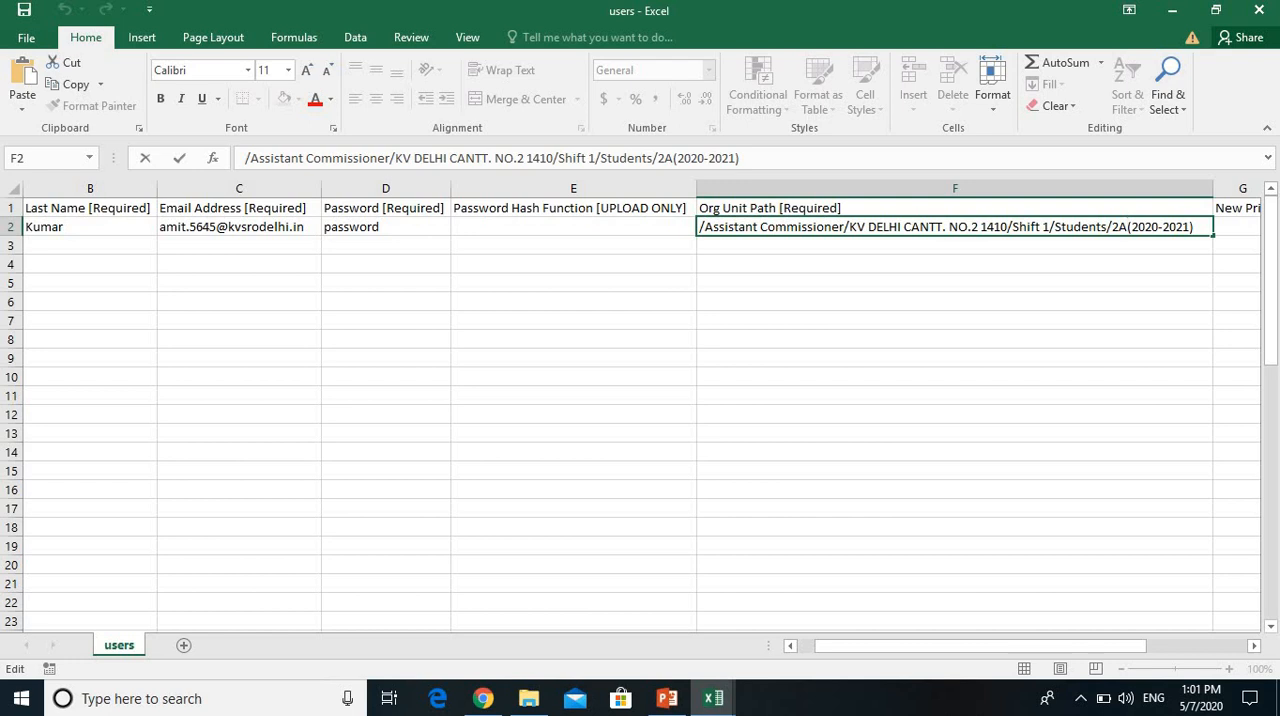
pyautogui.press('Return')
pyautogui.press('Up')
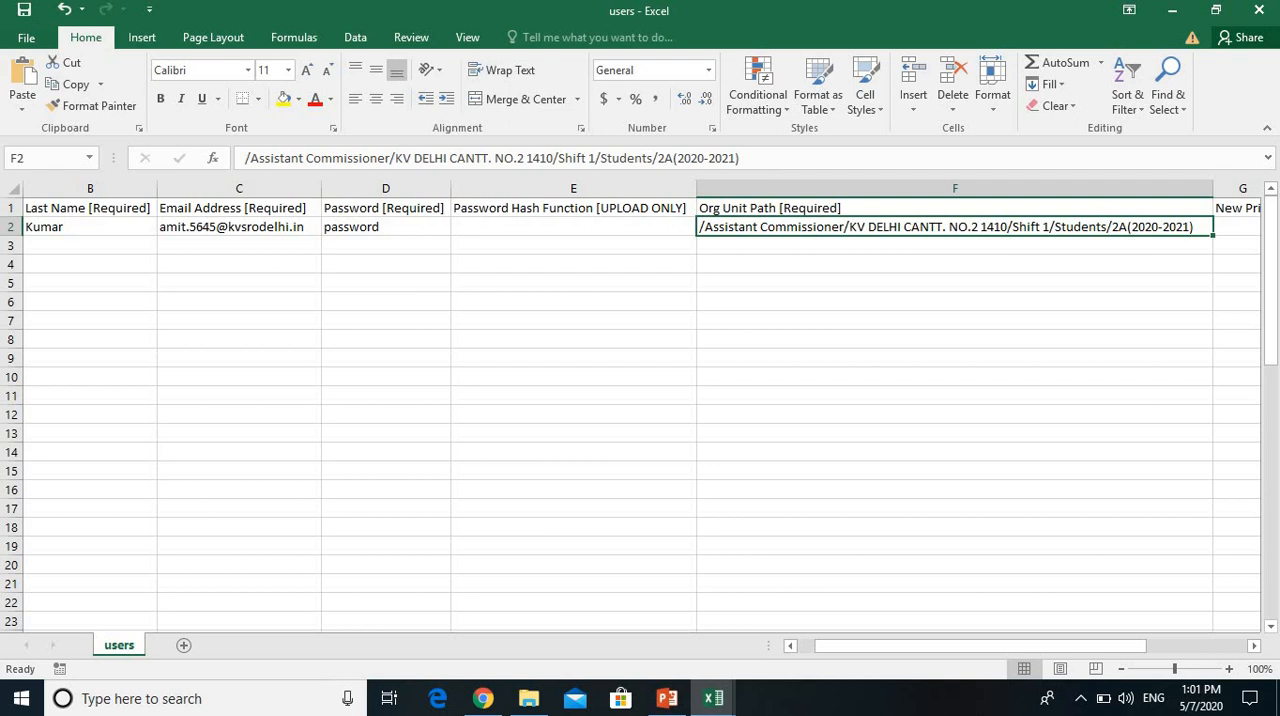
# Step: Fit column Z, the change-password setting, to its contents and select its FALSE values in rows 2 to 20
pyautogui.moveTo(880, 645); pyautogui.dragTo(980, 645)
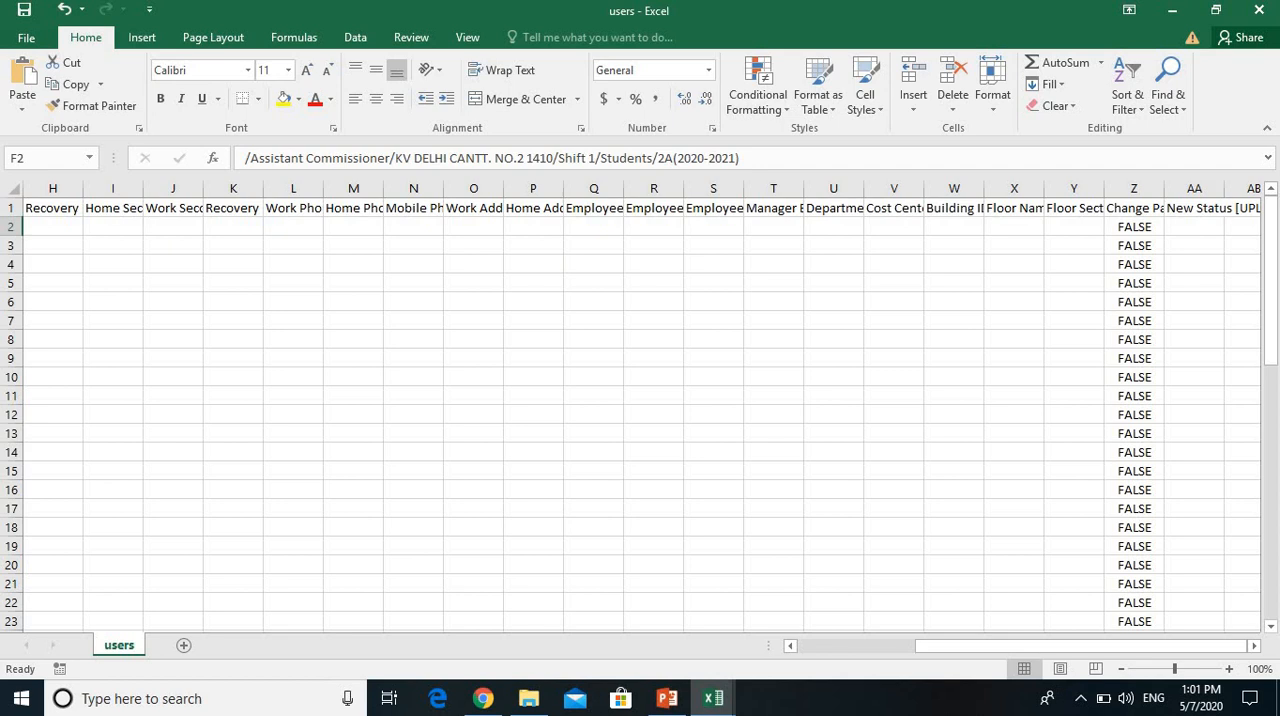
pyautogui.doubleClick(1164, 188)
pyautogui.moveTo(1204, 227); pyautogui.dragTo(1204, 565)
pyautogui.moveTo(1115, 646); pyautogui.dragTo(999, 646)
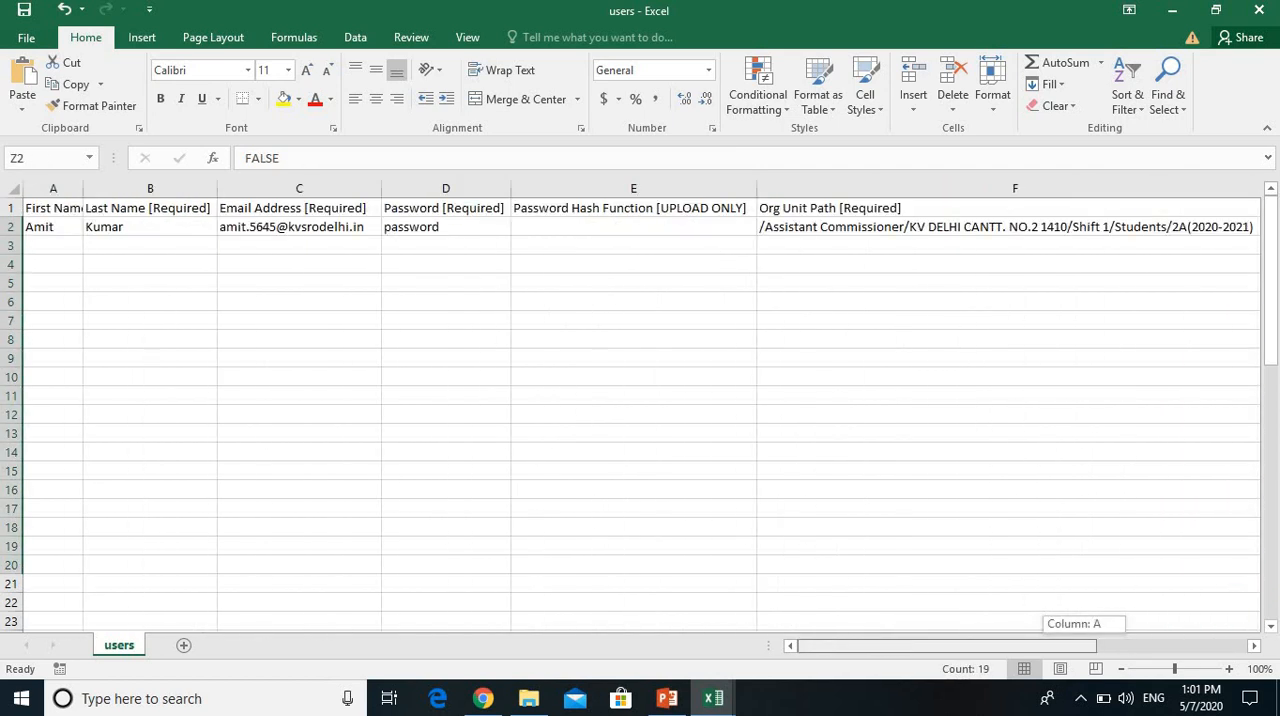
# Step: Go through the empty first name, last name and email address cells in row 3
pyautogui.click(53, 246)
pyautogui.click(150, 246)
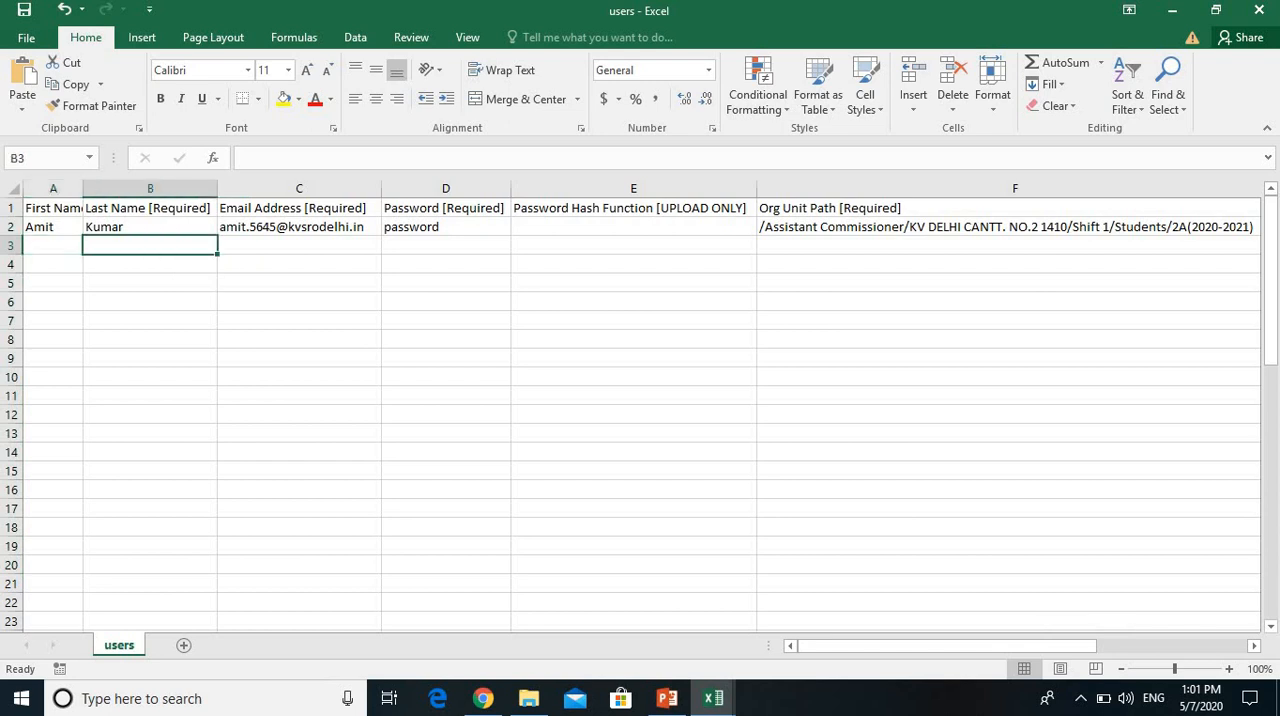
pyautogui.click(299, 246)
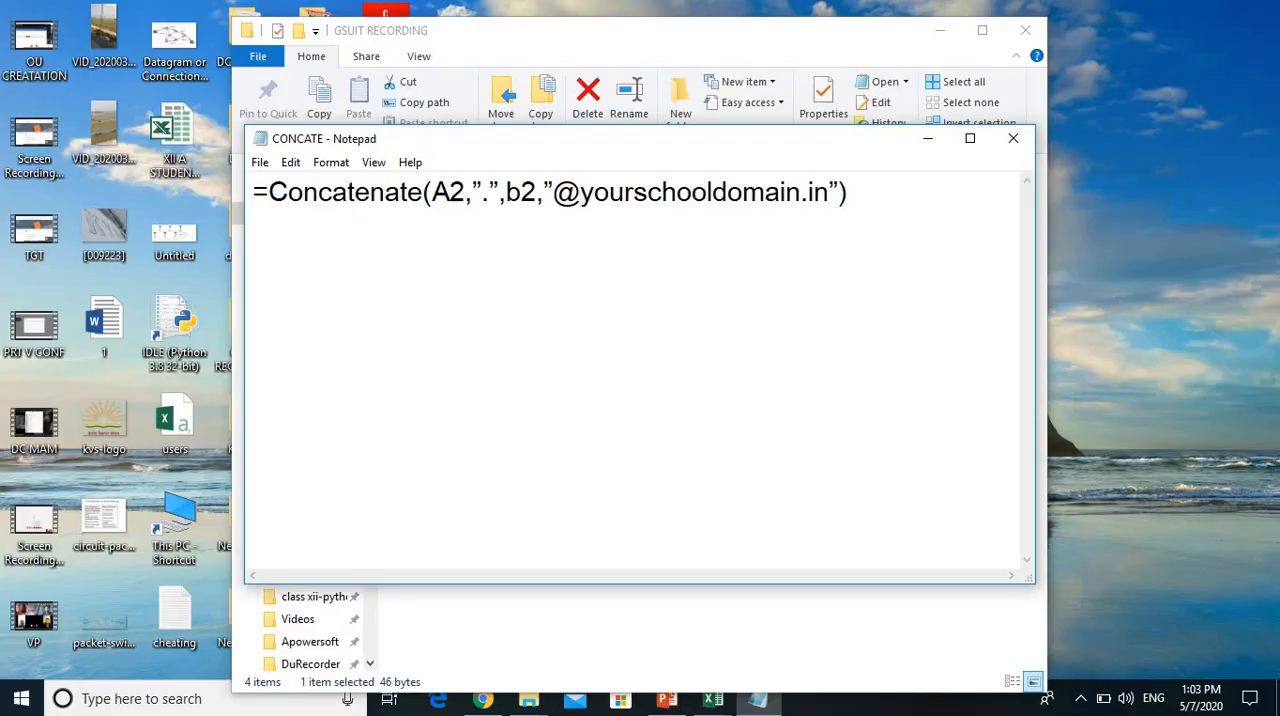
# Step: Examine the Concatenate formula in the CONCATE note, highlighting its A2 and b2 references and the school domain text
pyautogui.moveTo(254, 192); pyautogui.dragTo(848, 192)
pyautogui.moveTo(432, 192)
pyautogui.mouseDown()
pyautogui.moveTo(465, 192)
pyautogui.moveTo(432, 192)
pyautogui.mouseUp()
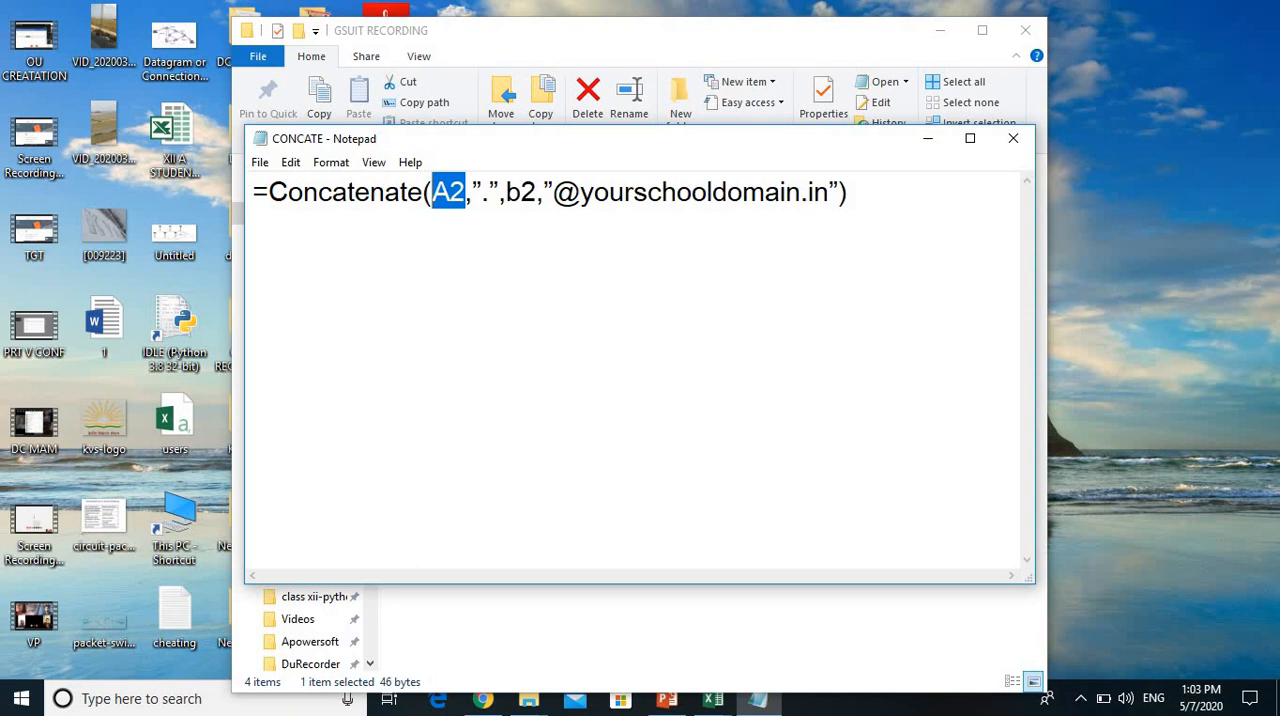
pyautogui.click(489, 192)
pyautogui.moveTo(489, 192); pyautogui.dragTo(537, 192)
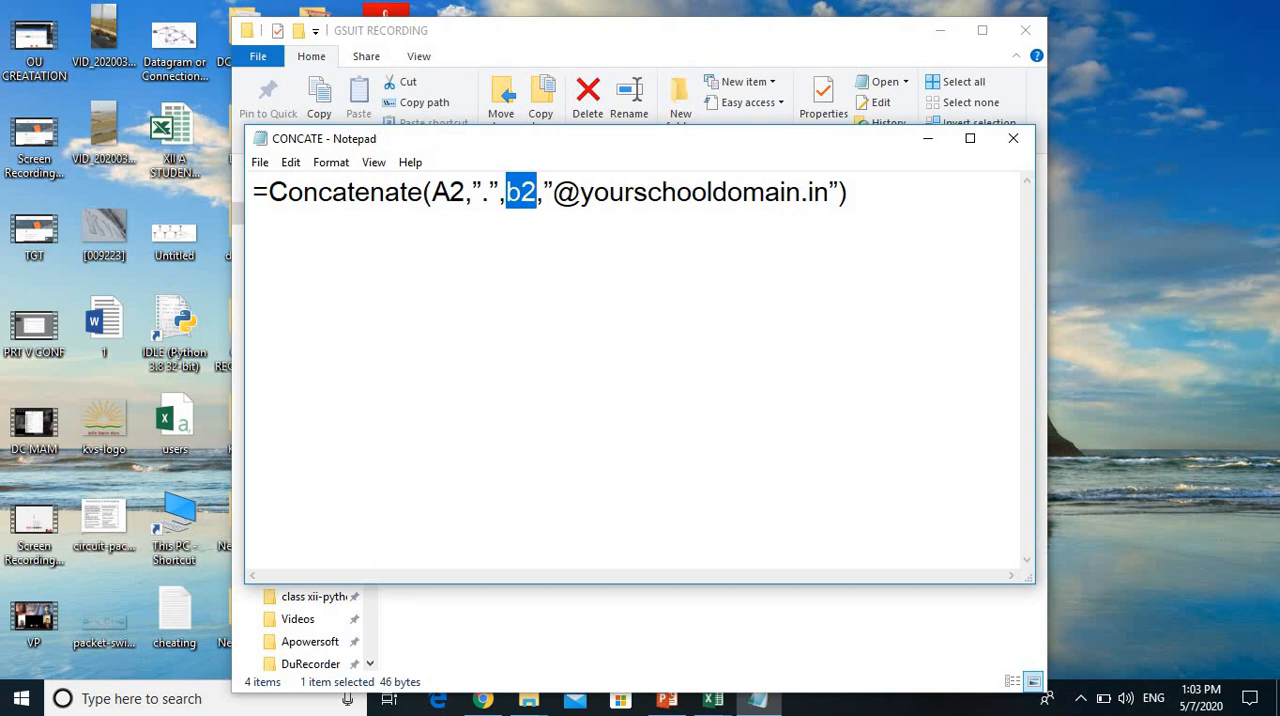
pyautogui.moveTo(594, 192); pyautogui.dragTo(828, 192)
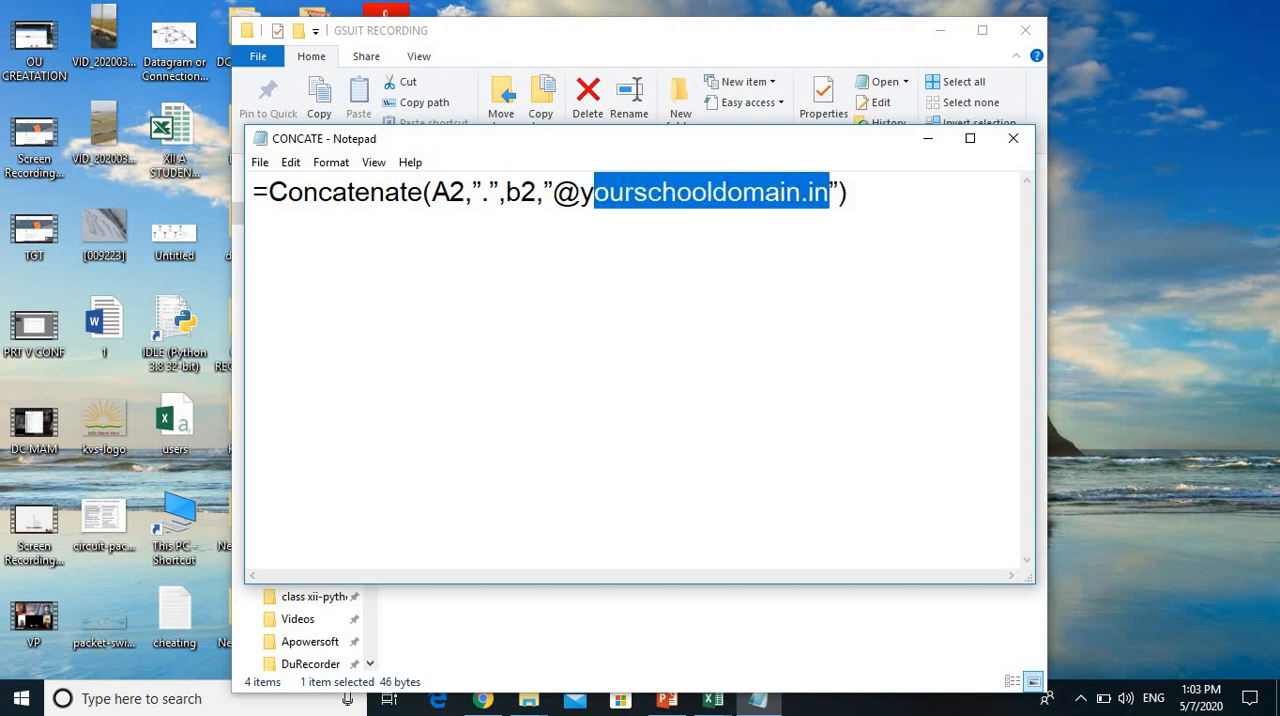
pyautogui.click(609, 192)
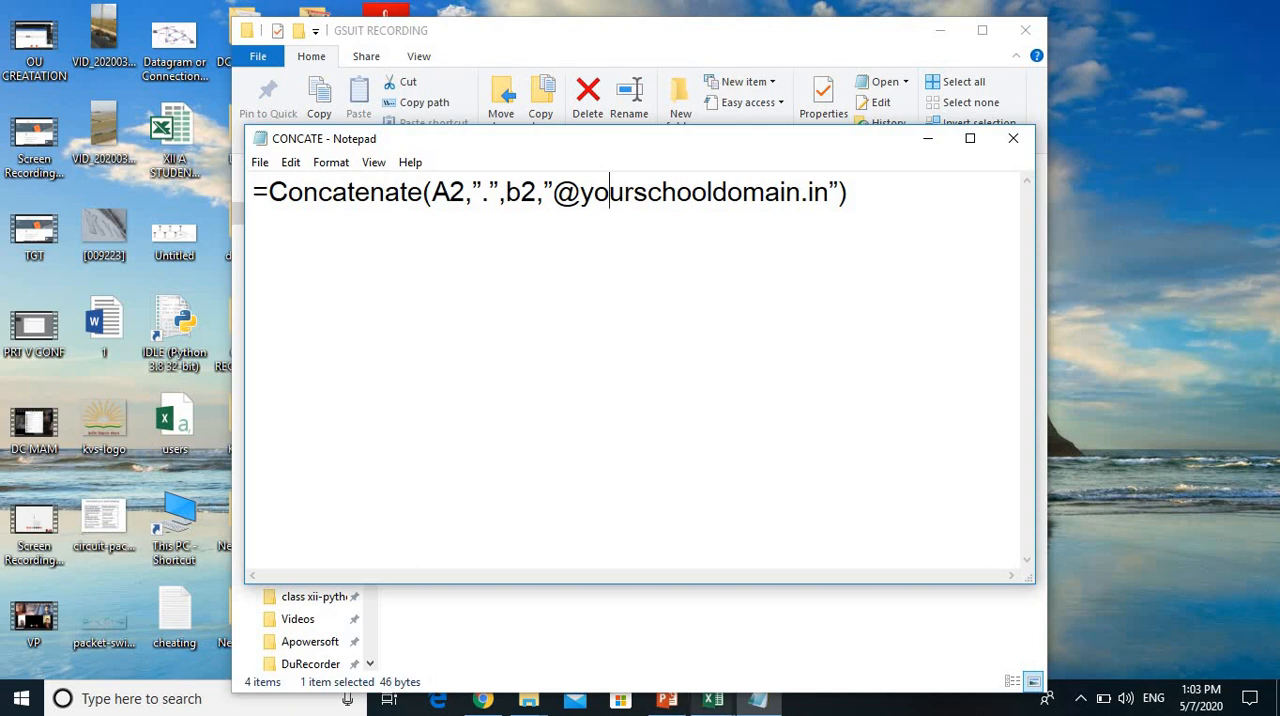
# Step: Switch back to the users workbook in Excel and check the sample student's org unit path and email address
pyautogui.click(713, 699)
pyautogui.click(509, 620)
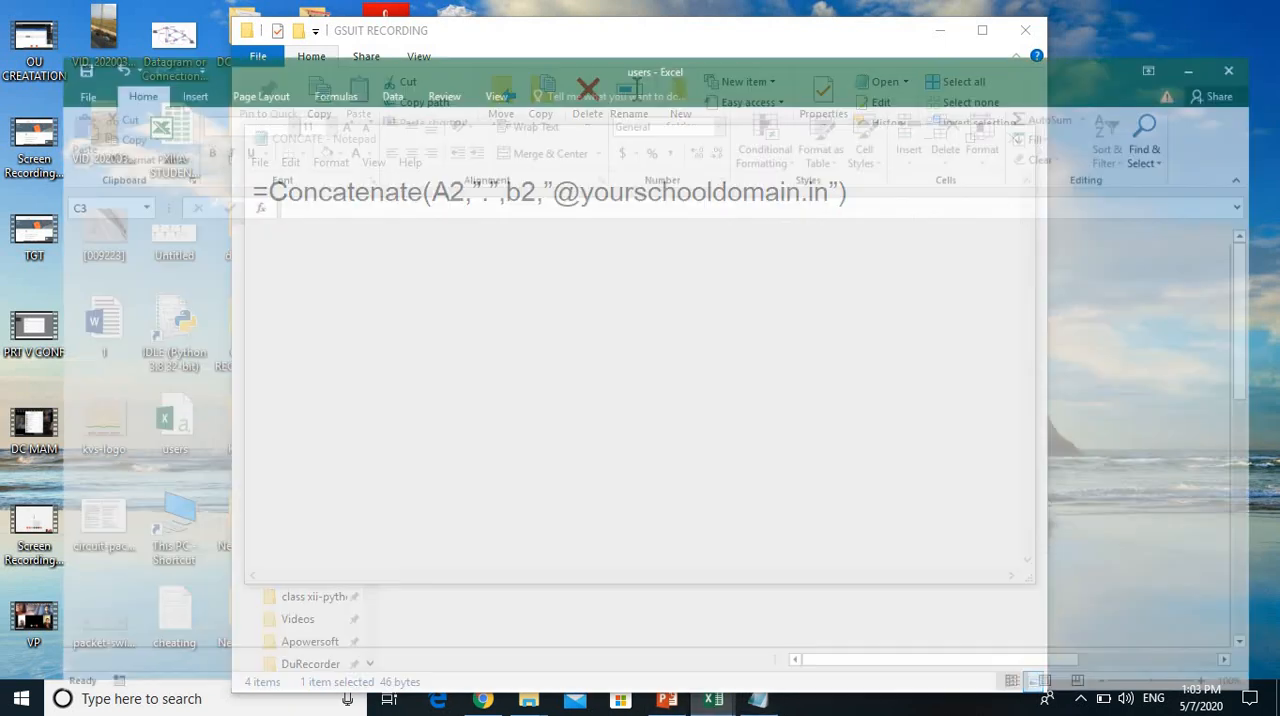
pyautogui.click(1008, 227)
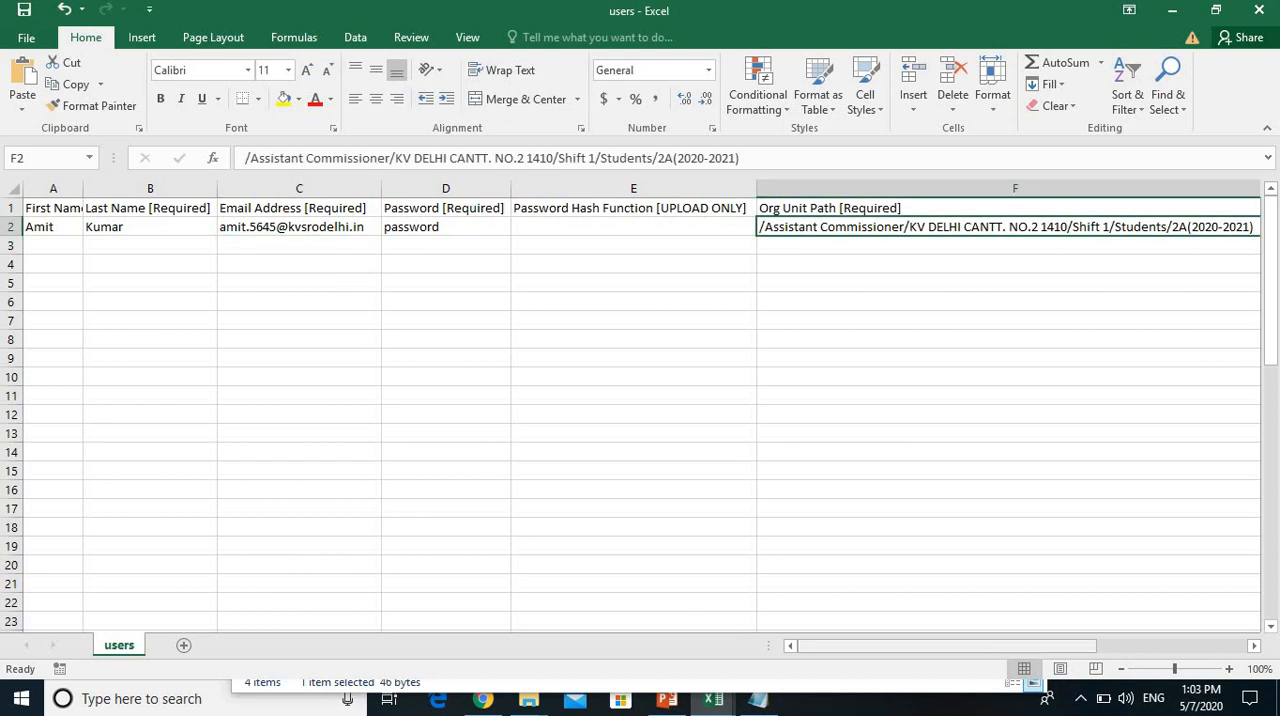
pyautogui.click(299, 227)
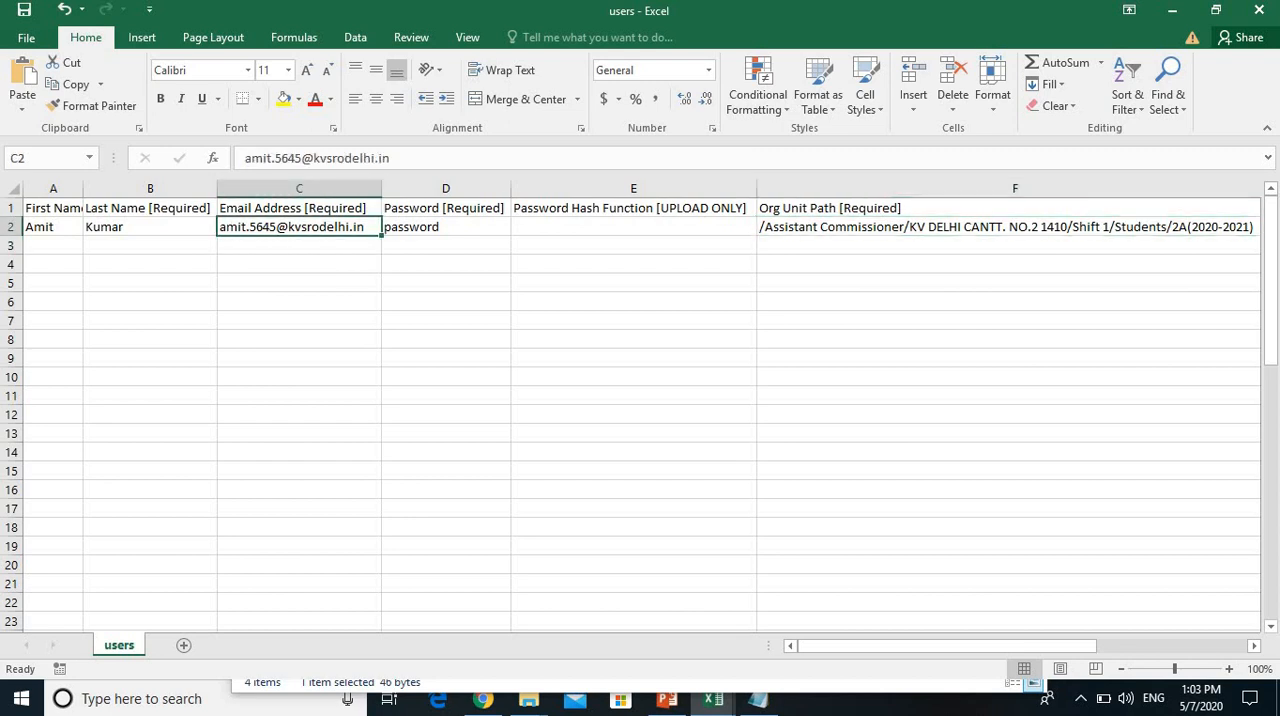